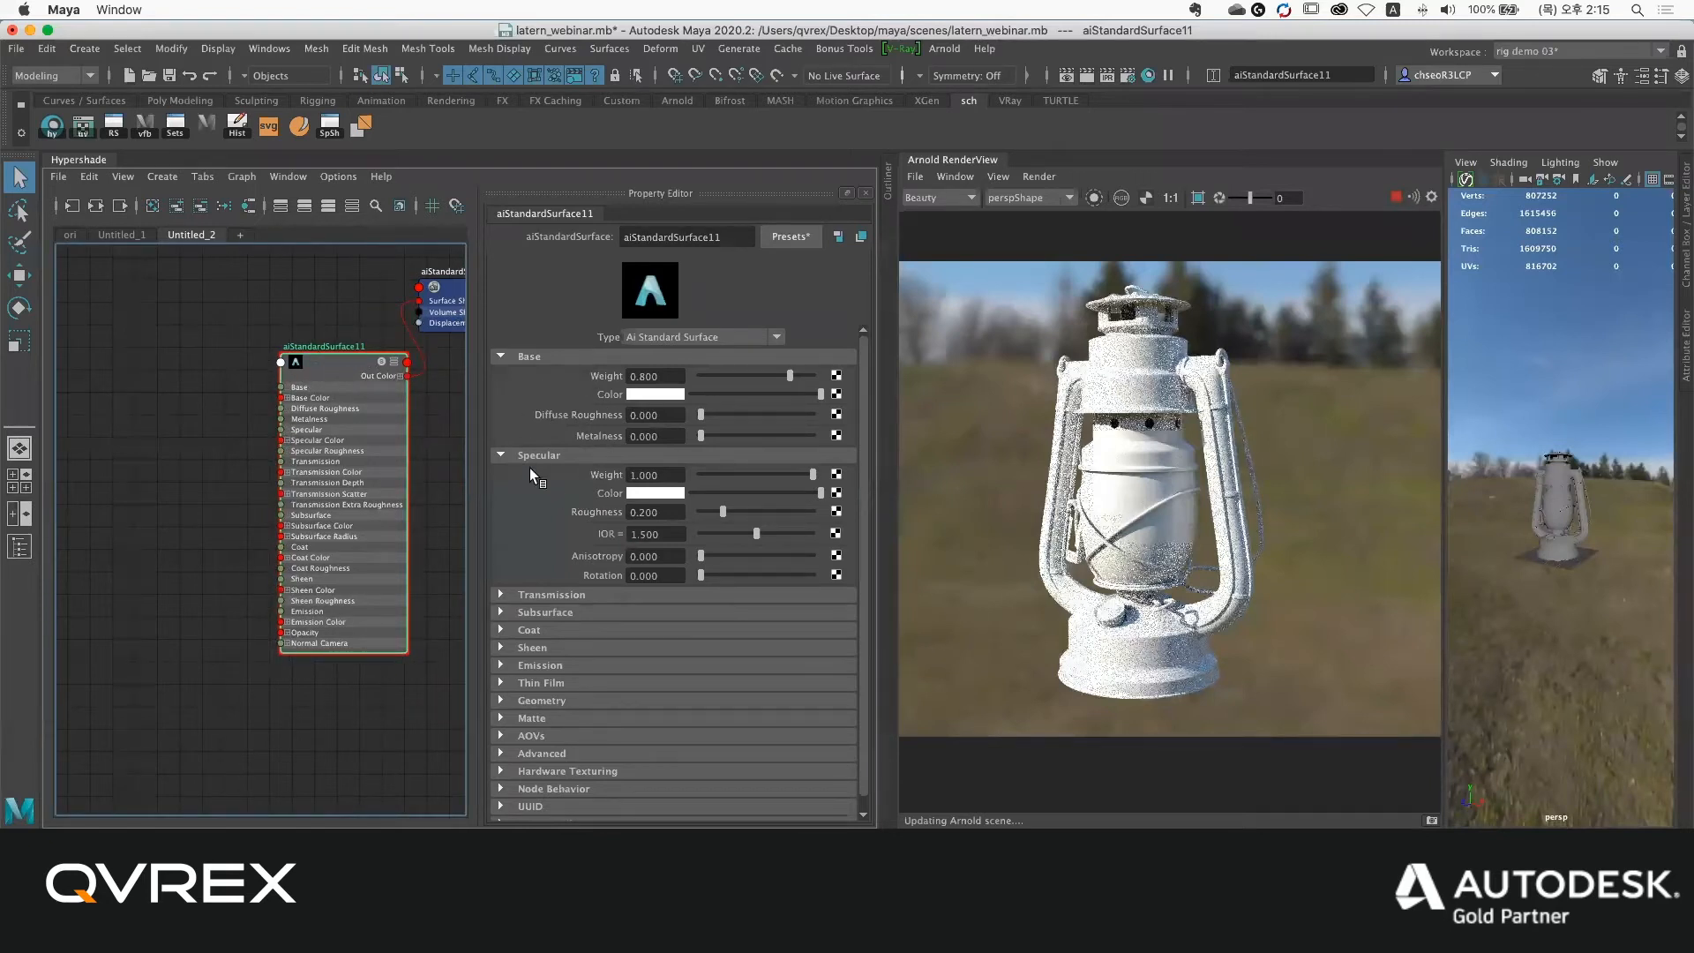
Set the base color of aiStandardSurface11 to red
{"action": "scroll", "coordinate": [561, 494], "scroll_direction": "down", "scroll_amount": 1}
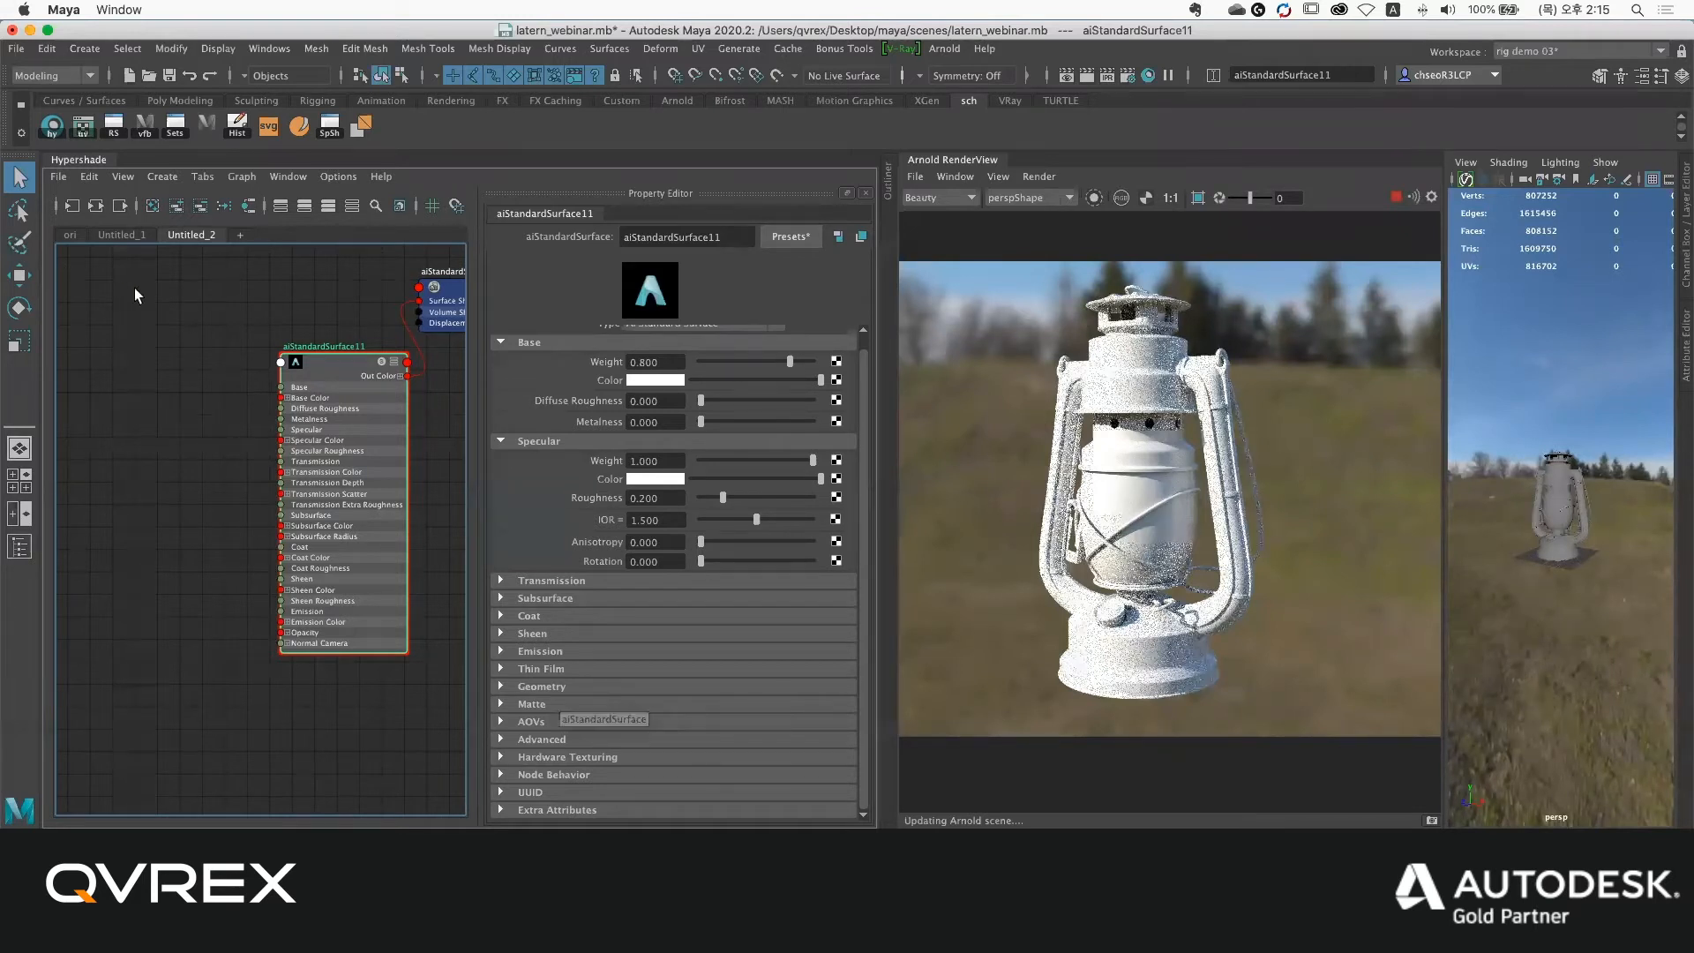
{"action": "left_click_drag", "start_coordinate": [290, 377], "coordinate": [239, 369]}
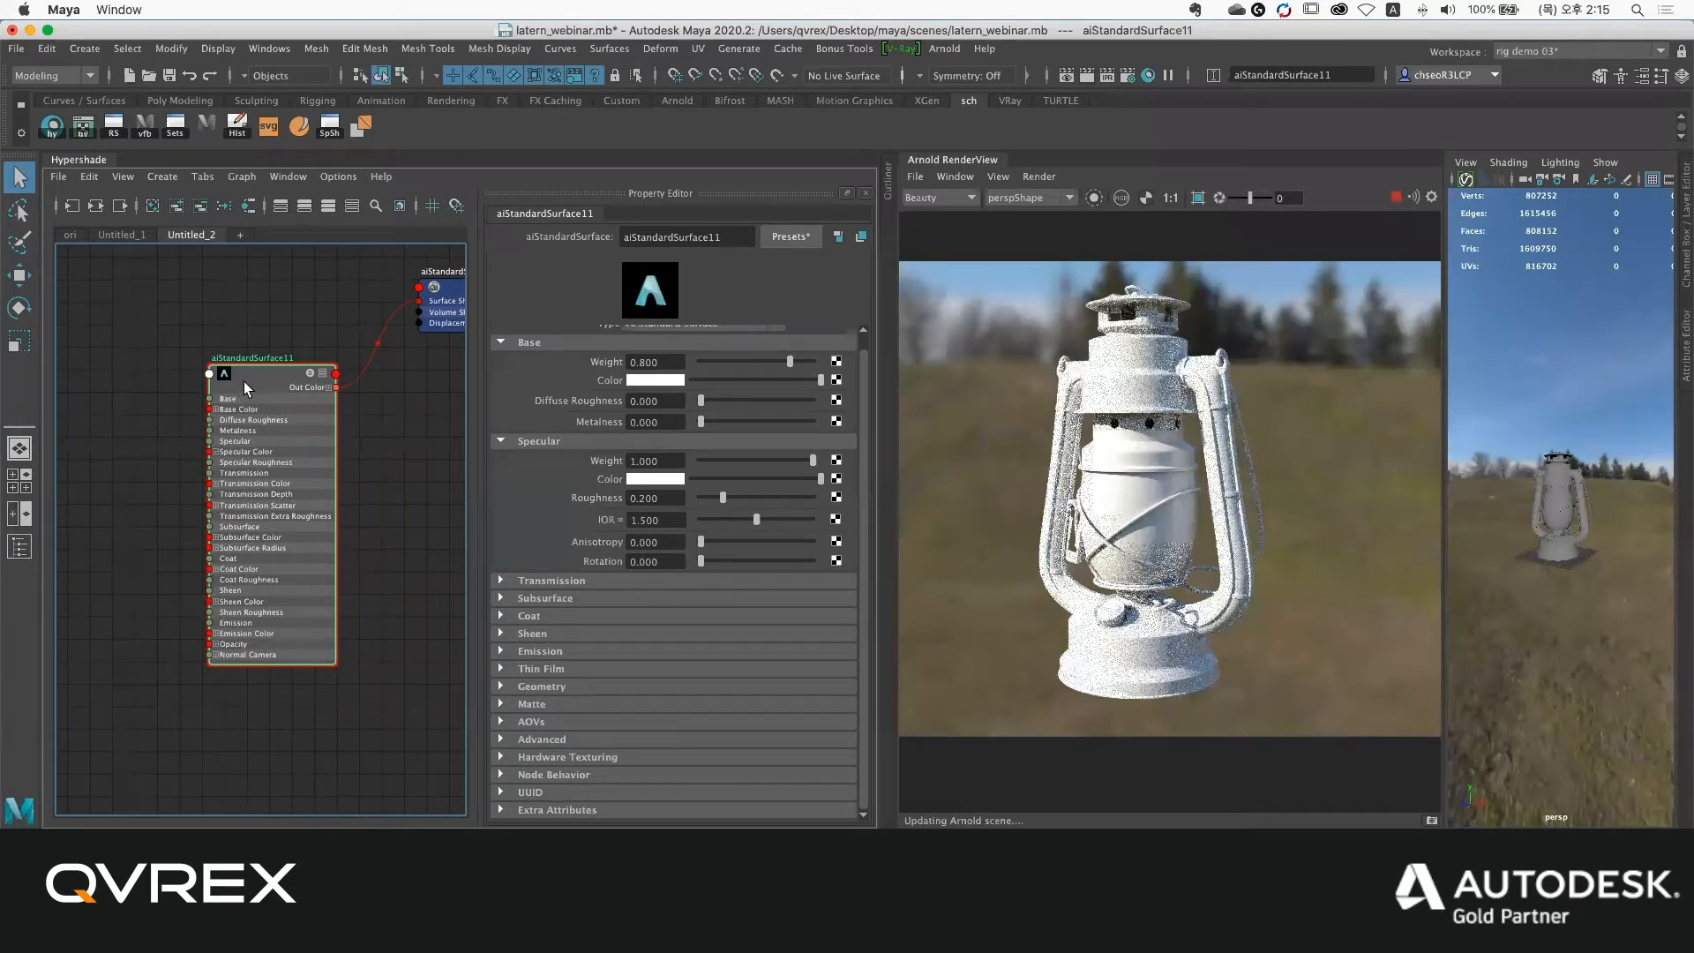
{"action": "left_click_drag", "start_coordinate": [256, 386], "coordinate": [258, 378]}
{"action": "scroll", "coordinate": [517, 481], "scroll_direction": "up", "scroll_amount": 1}
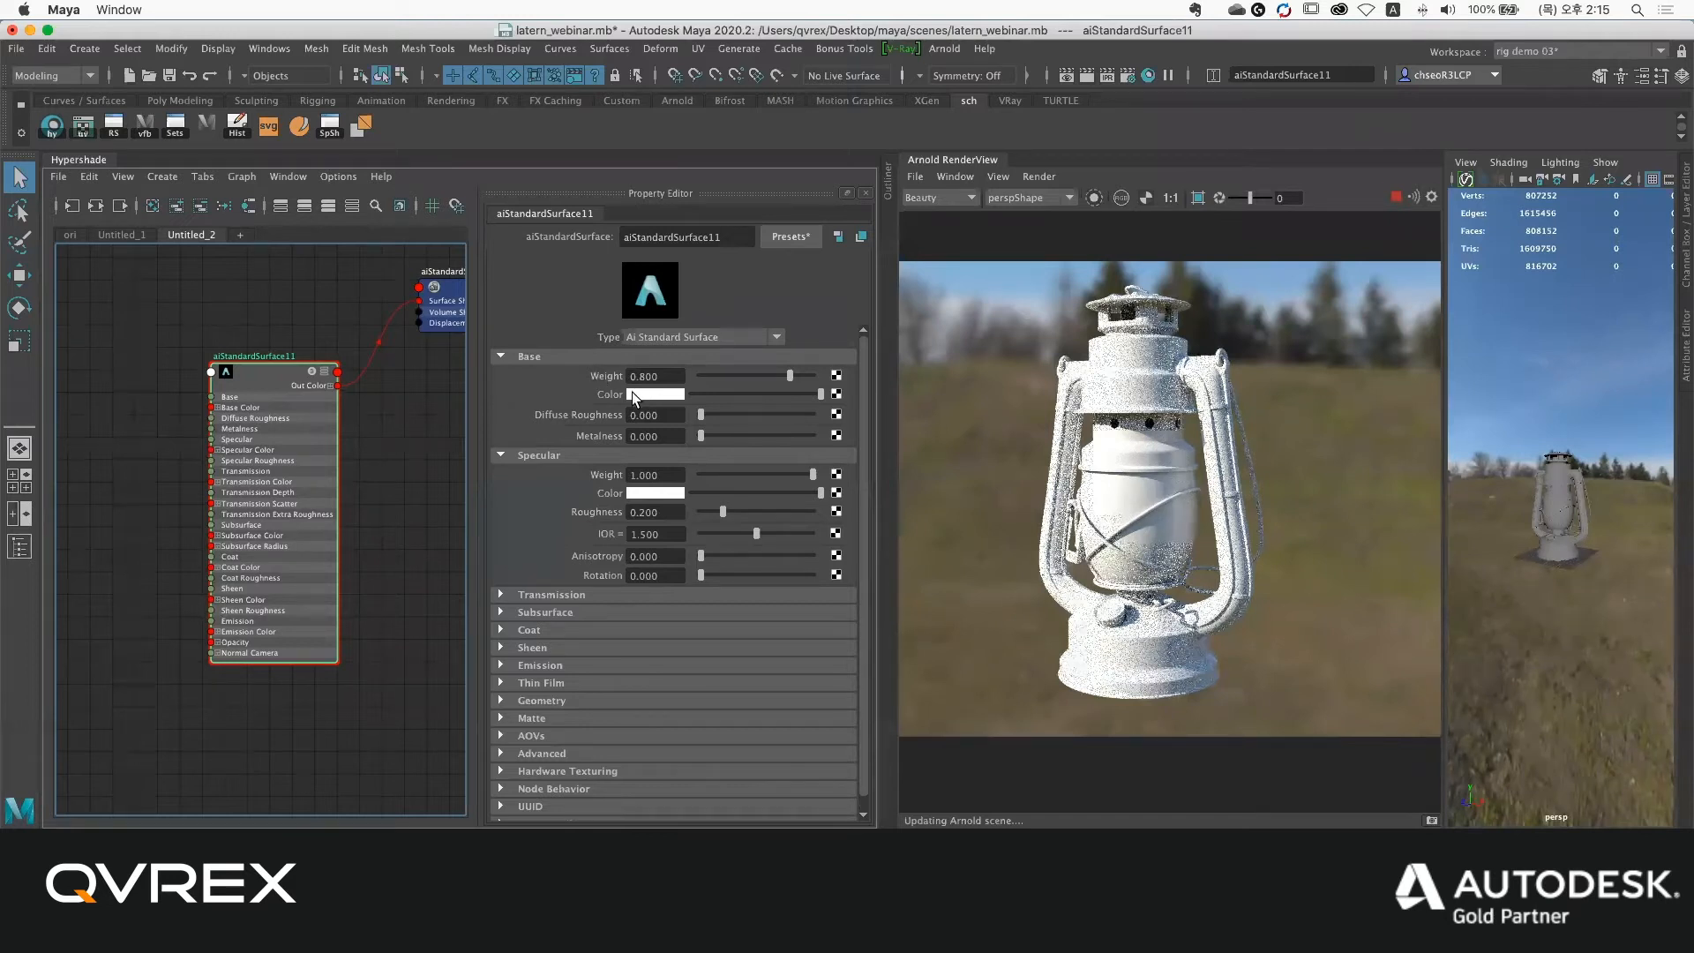
{"action": "left_click", "coordinate": [661, 377]}
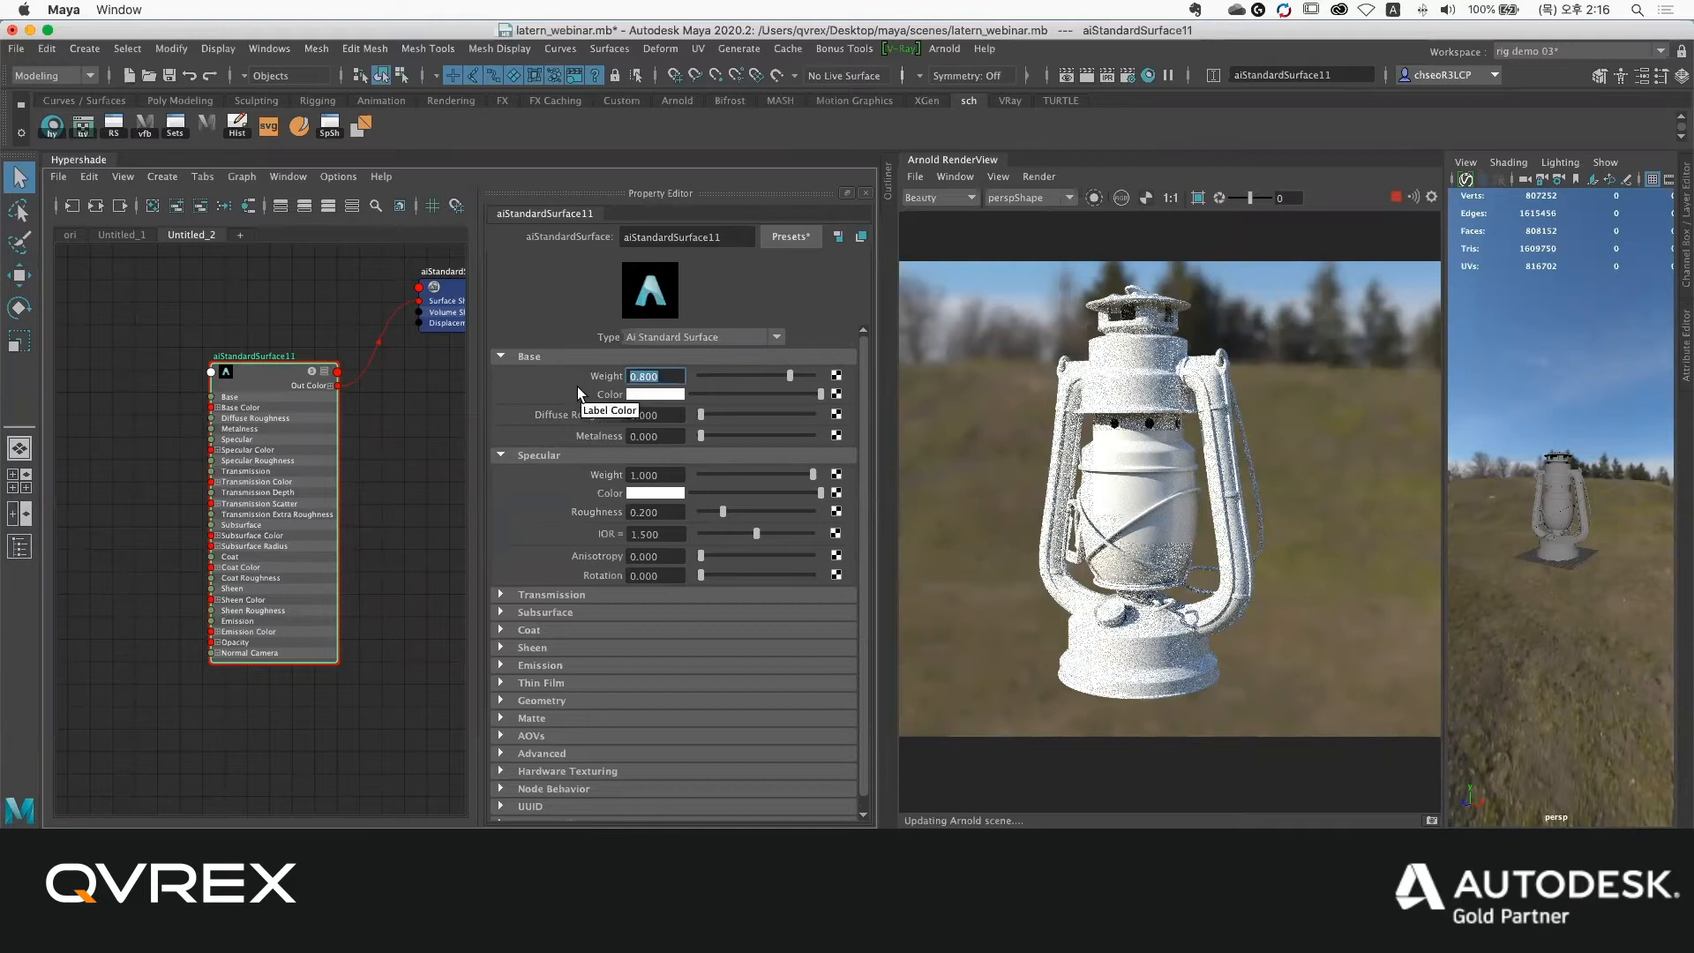
{"action": "left_click", "coordinate": [636, 393]}
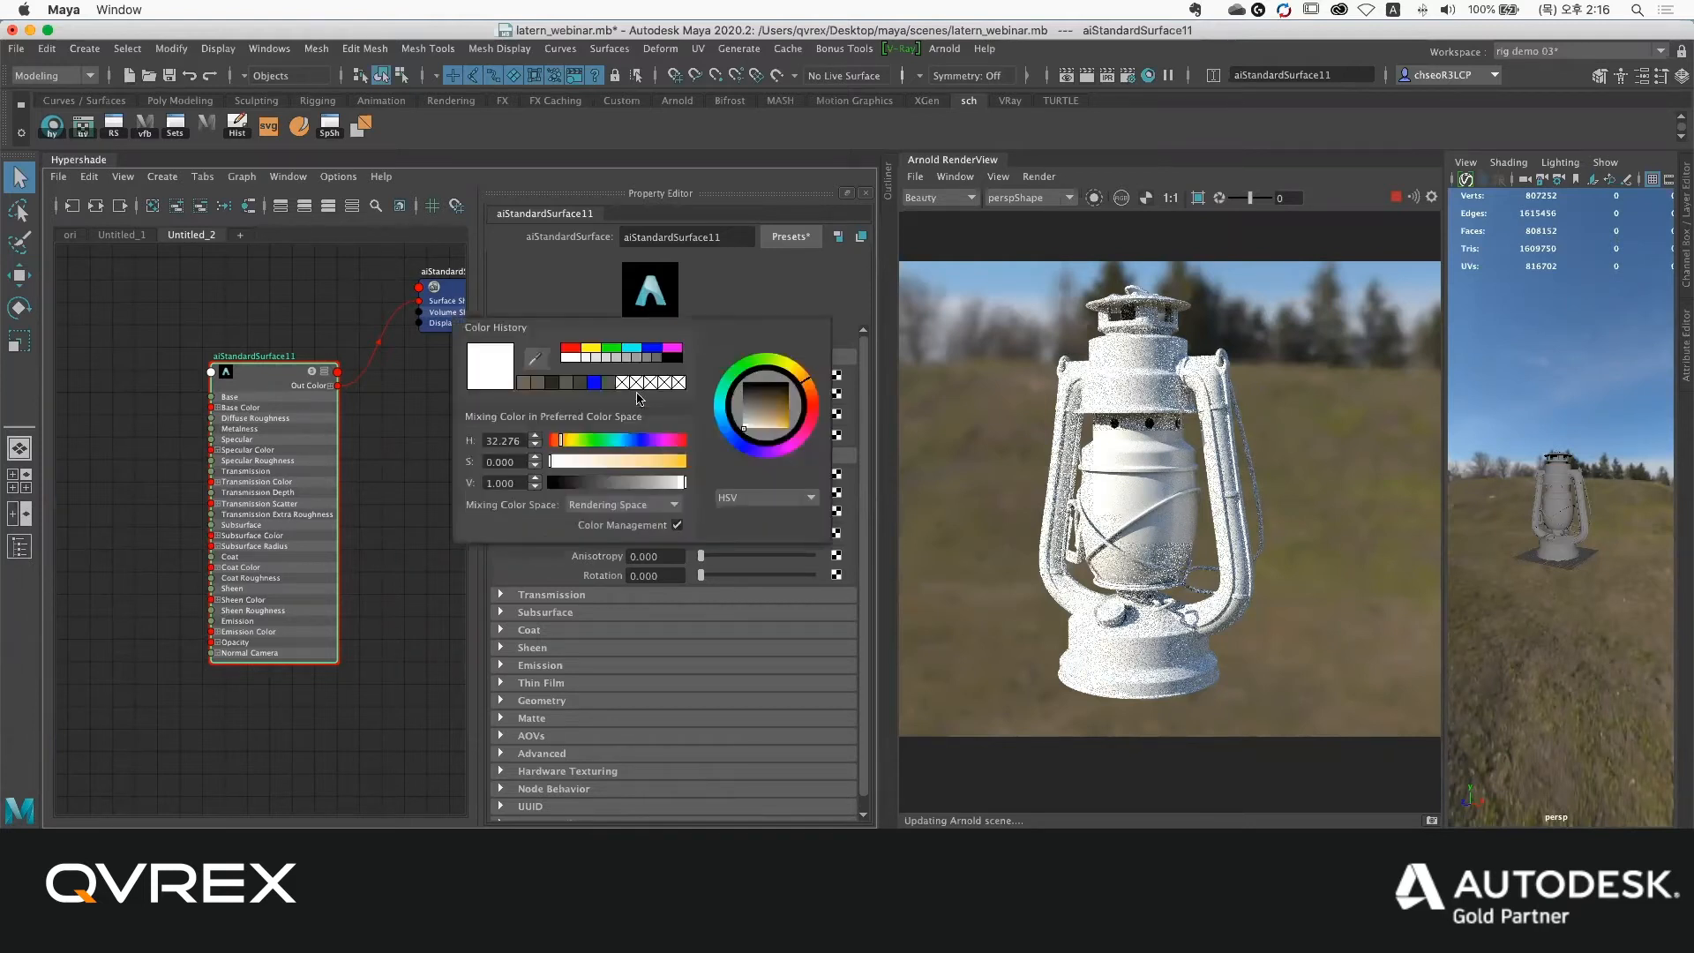
{"action": "left_click", "coordinate": [570, 348]}
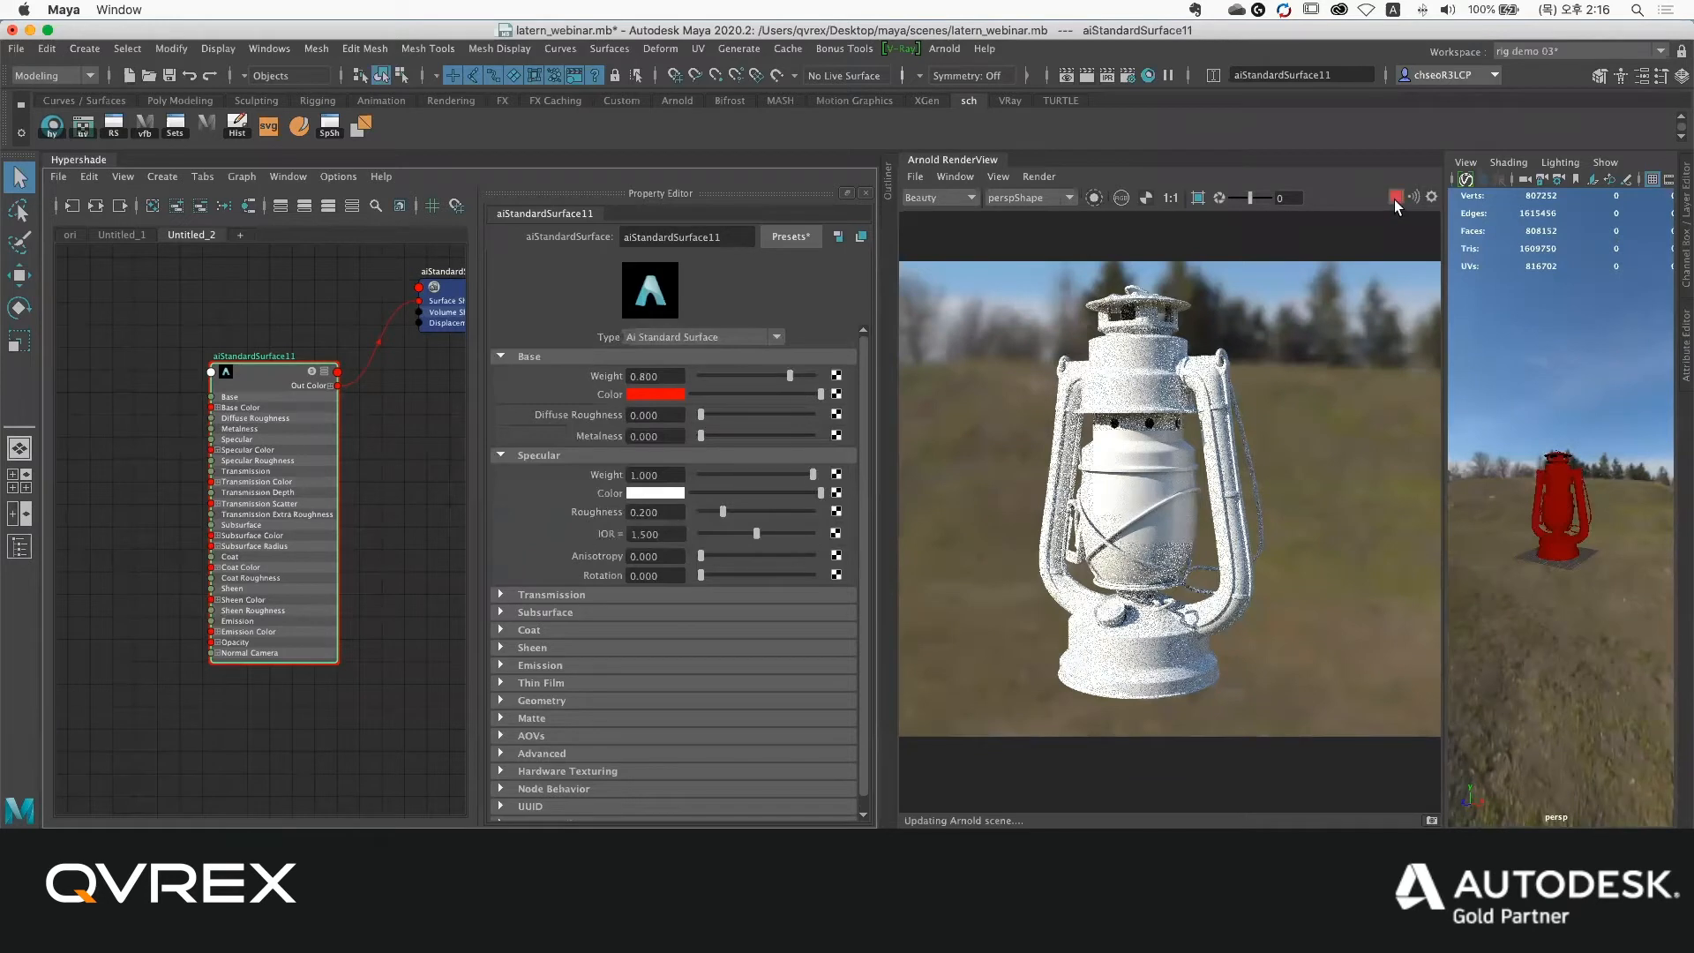
Assign aiStandardSurface11 to the entire lantern and try to restart the Arnold render
{"action": "left_click_drag", "start_coordinate": [1549, 416], "coordinate": [1645, 623]}
{"action": "right_click", "coordinate": [300, 379]}
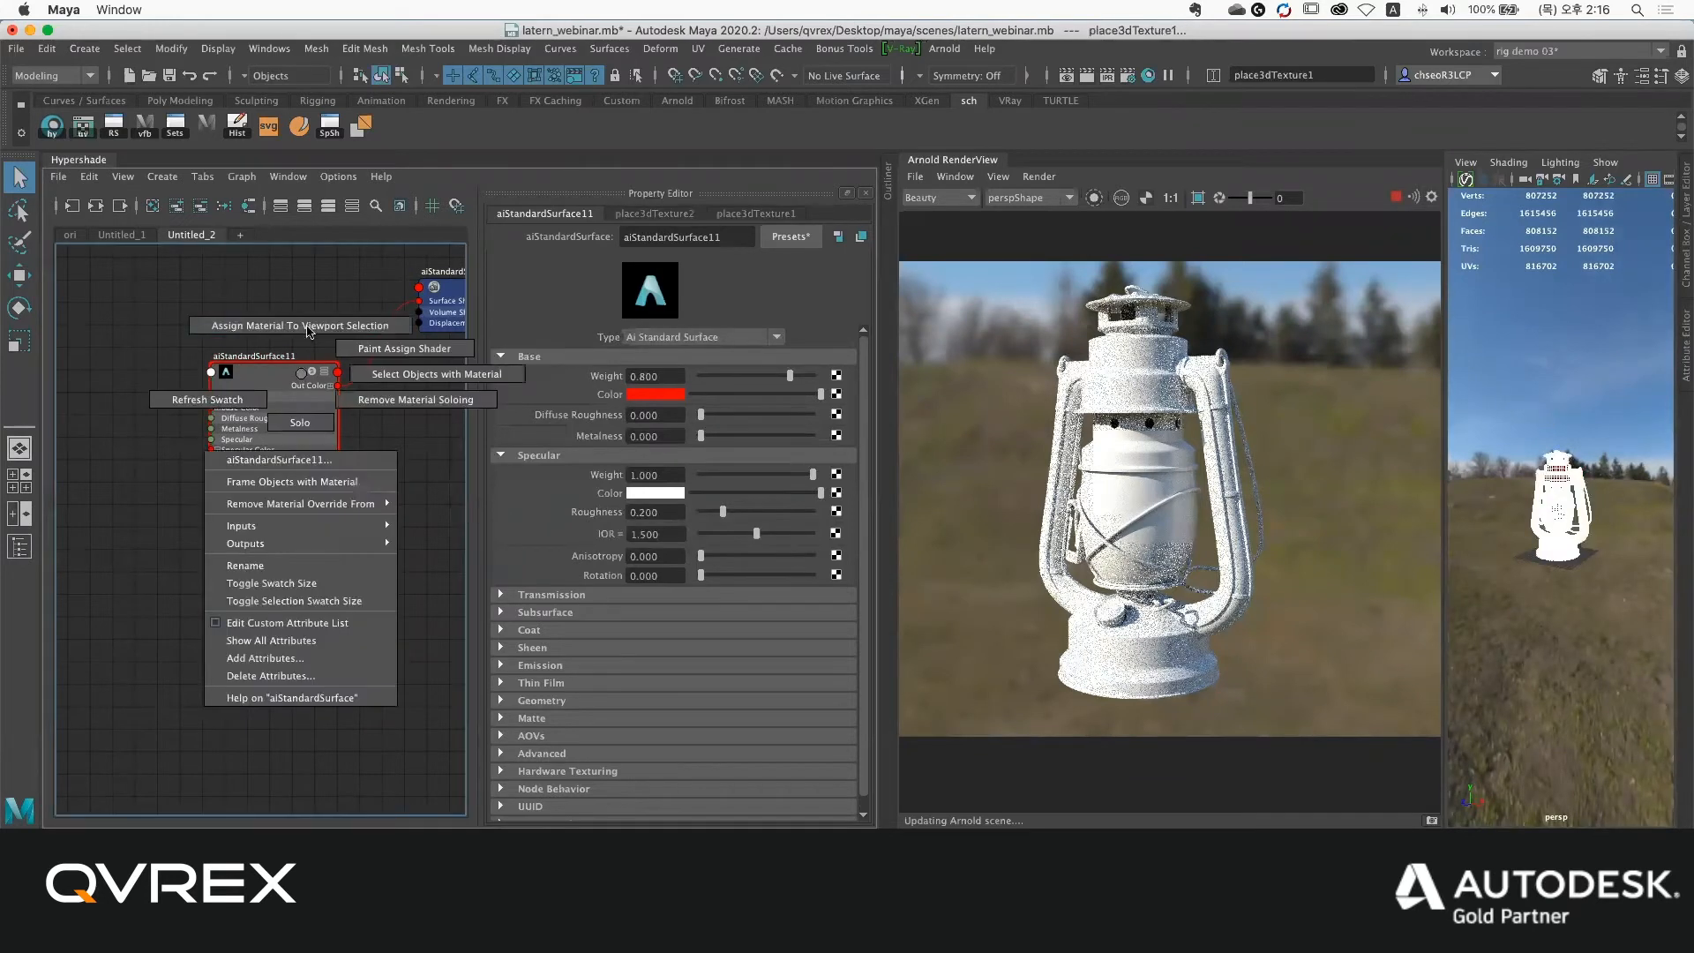
{"action": "left_click", "coordinate": [1394, 198]}
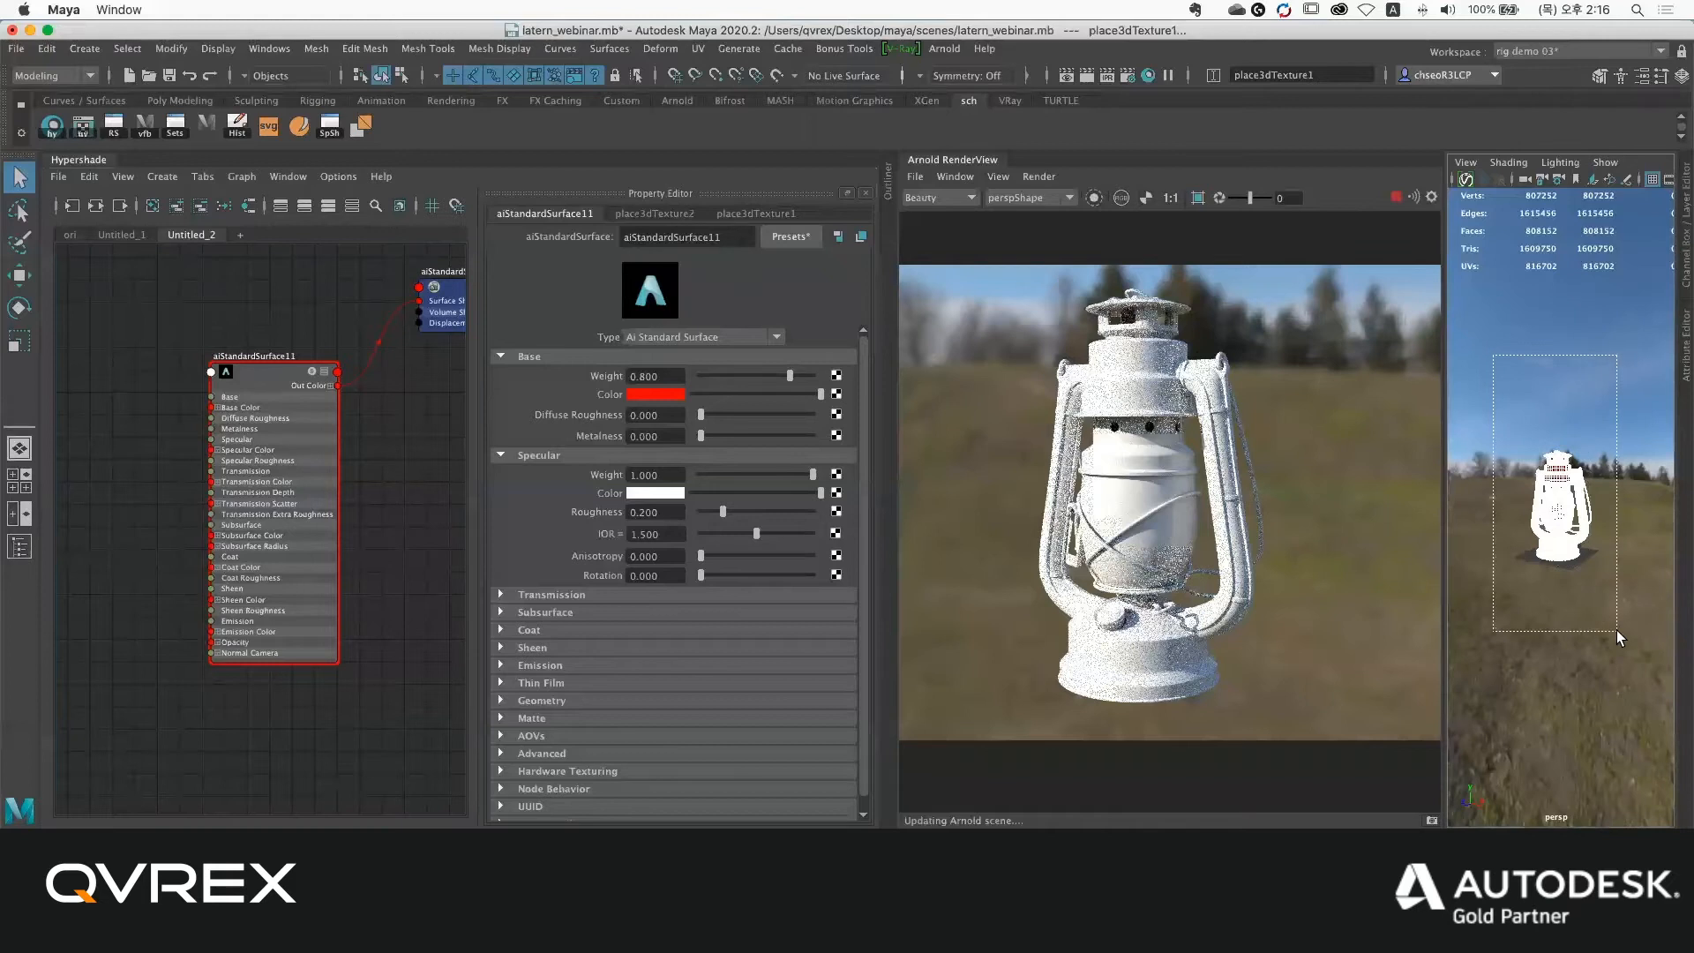
{"action": "scroll", "coordinate": [1218, 289], "scroll_direction": "up", "scroll_amount": 2}
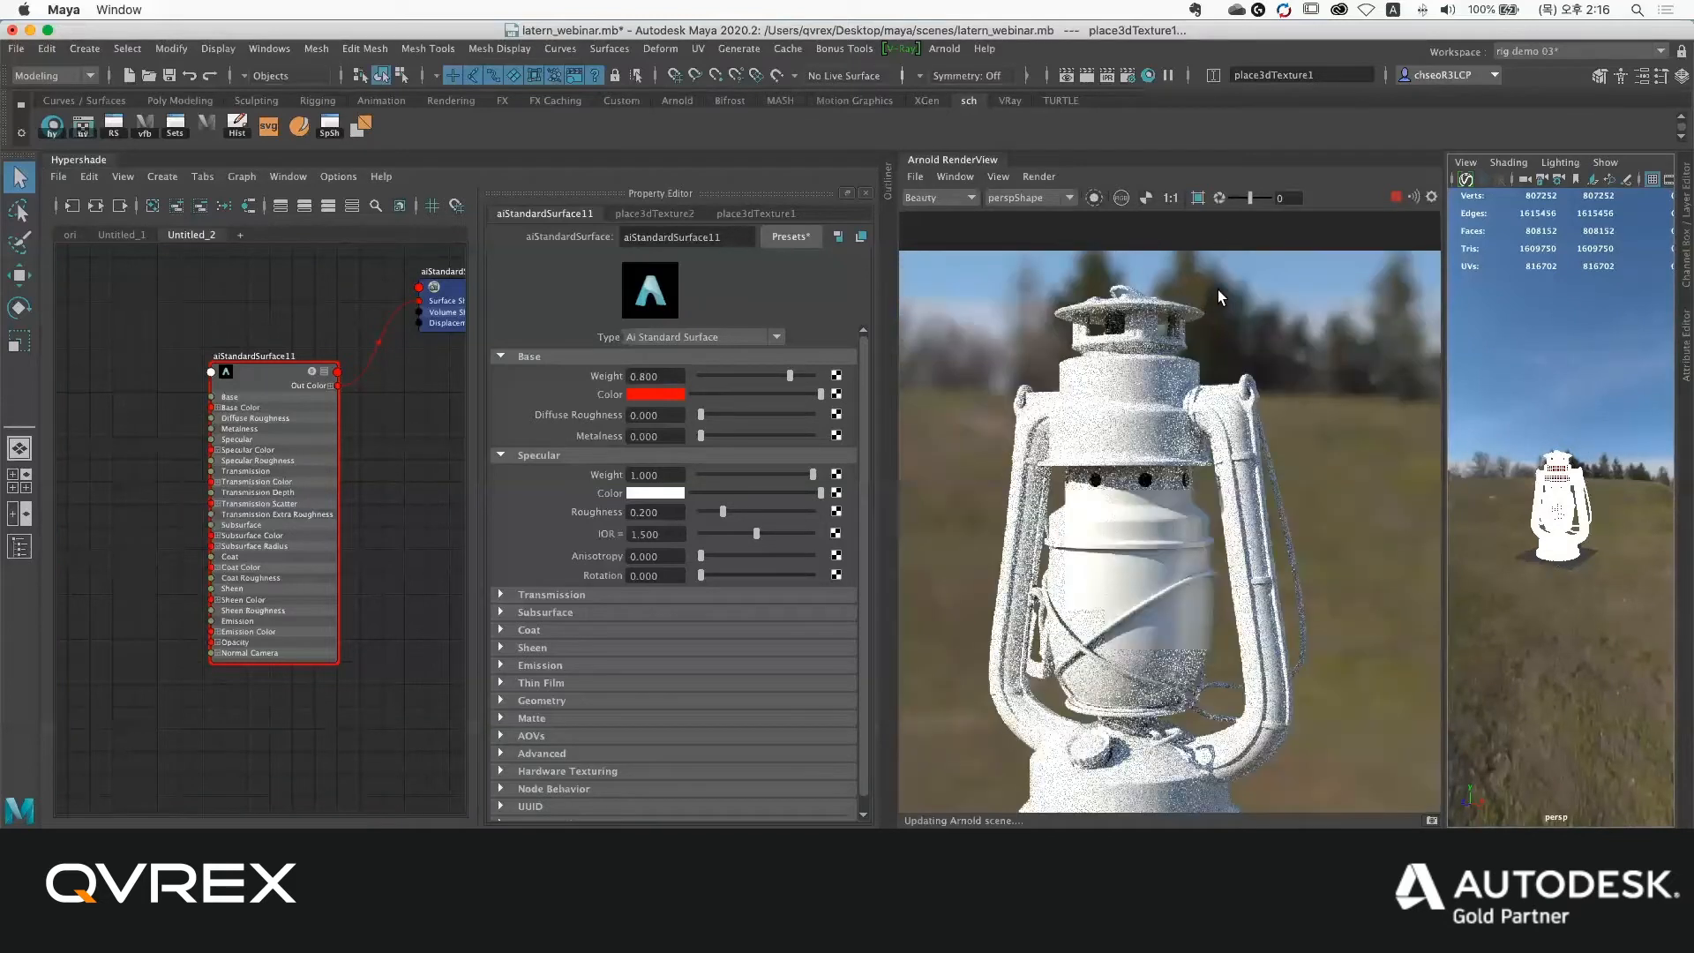
{"action": "left_click", "coordinate": [1397, 197]}
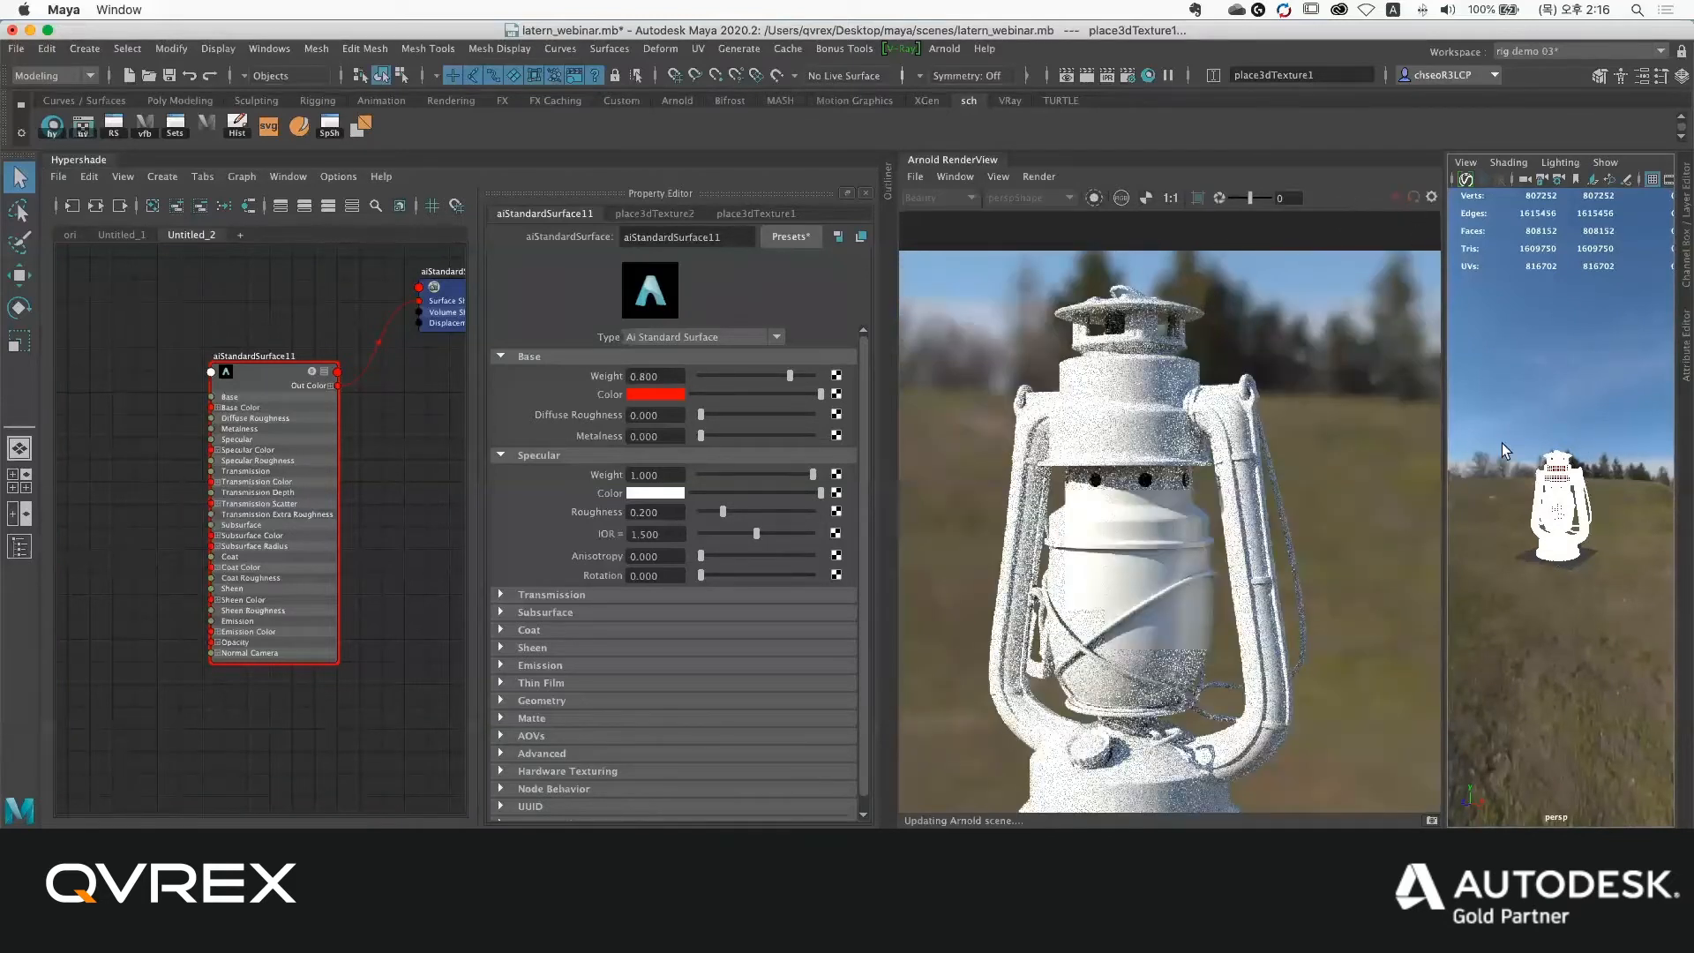
{"action": "left_click_drag", "start_coordinate": [265, 371], "coordinate": [254, 353]}
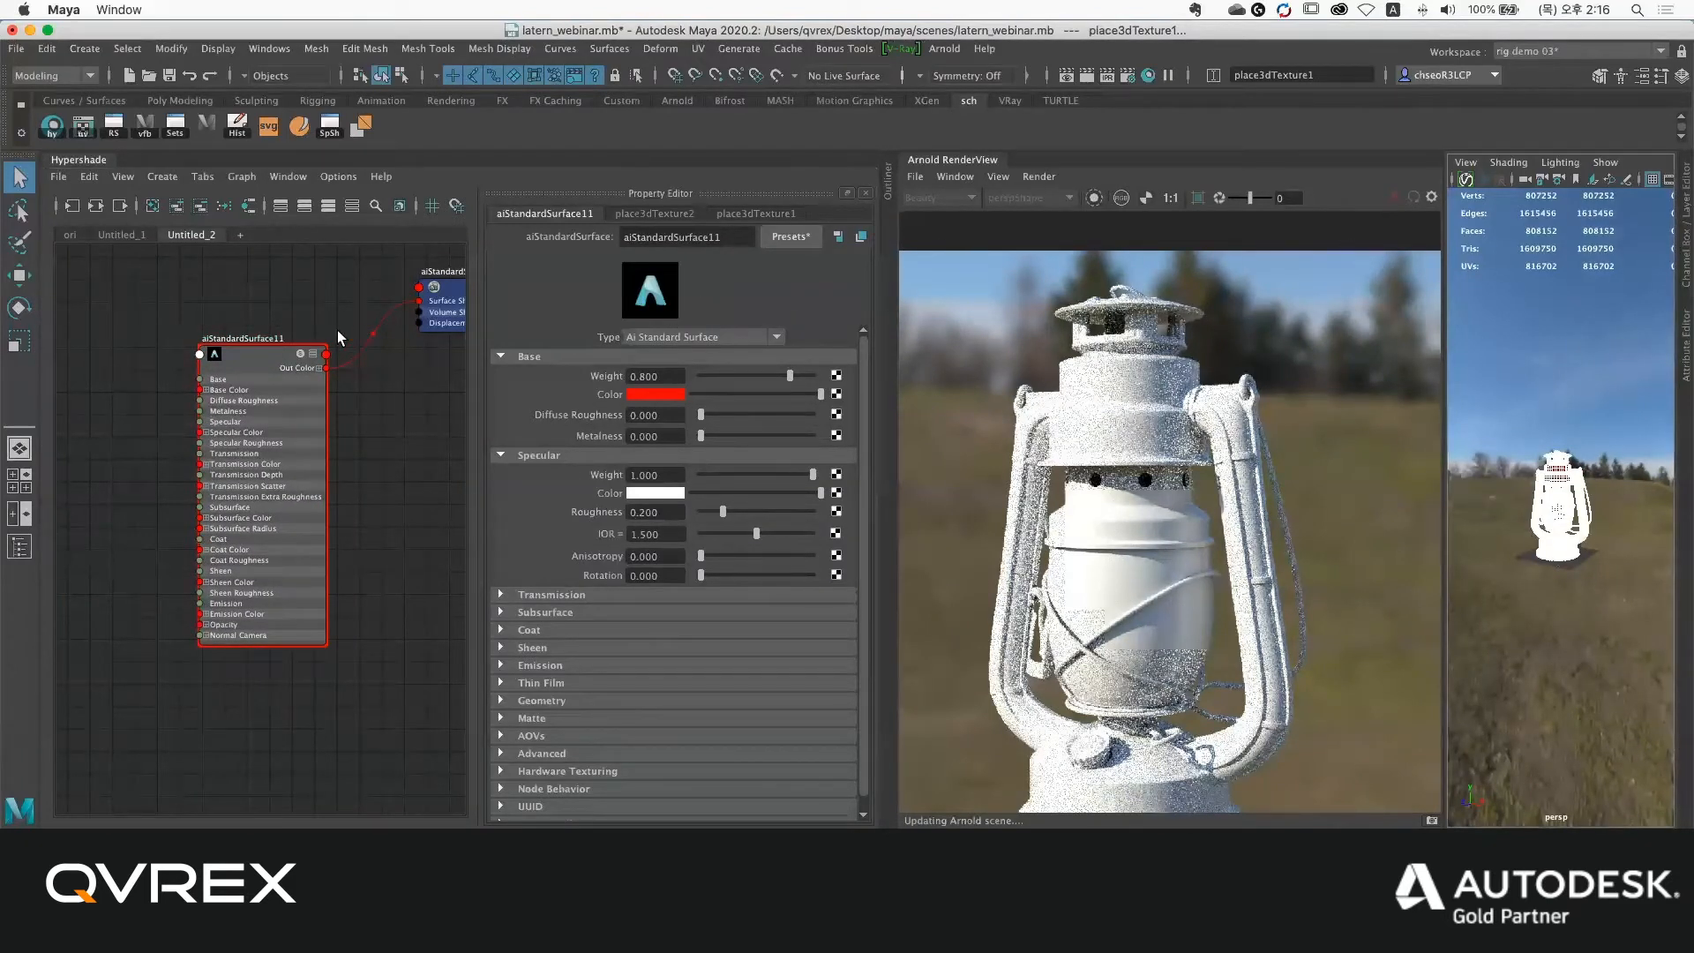
{"action": "right_click", "coordinate": [281, 356]}
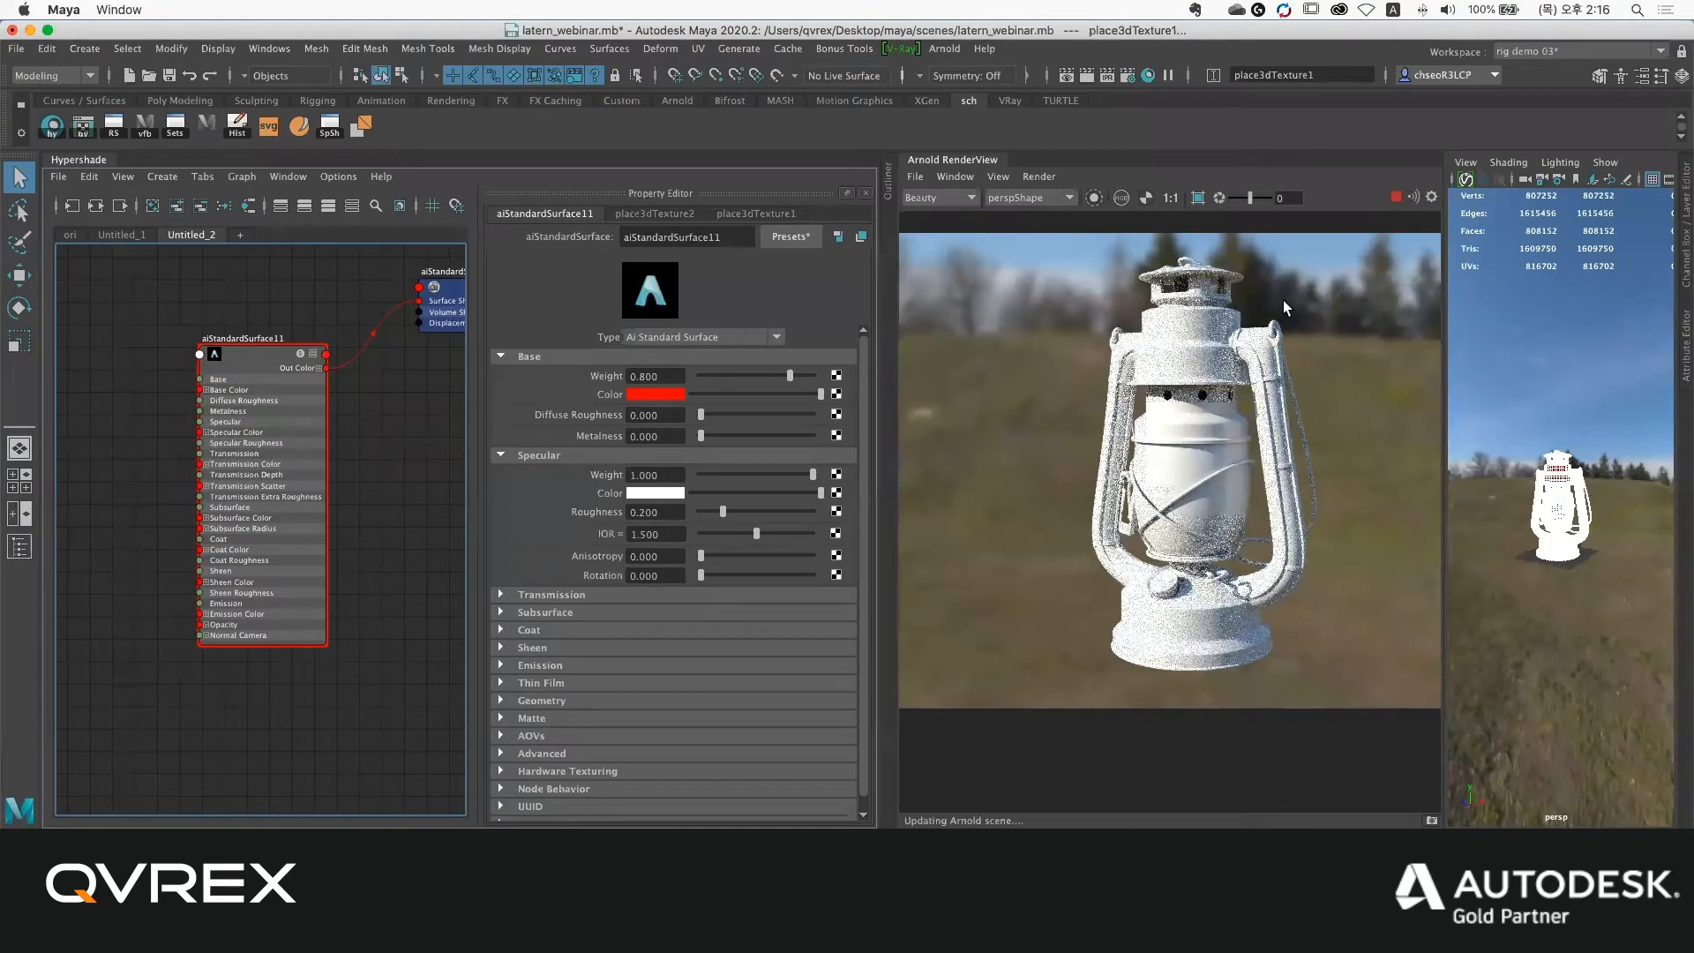
Create a second aiStandardSurface material below the first node and assign it to the lantern
{"action": "left_click_drag", "start_coordinate": [229, 384], "coordinate": [145, 355]}
{"action": "left_click", "coordinate": [416, 543]}
{"action": "key", "text": "Tab"}
{"action": "type", "text": "aista"}
{"action": "key", "text": "Return"}
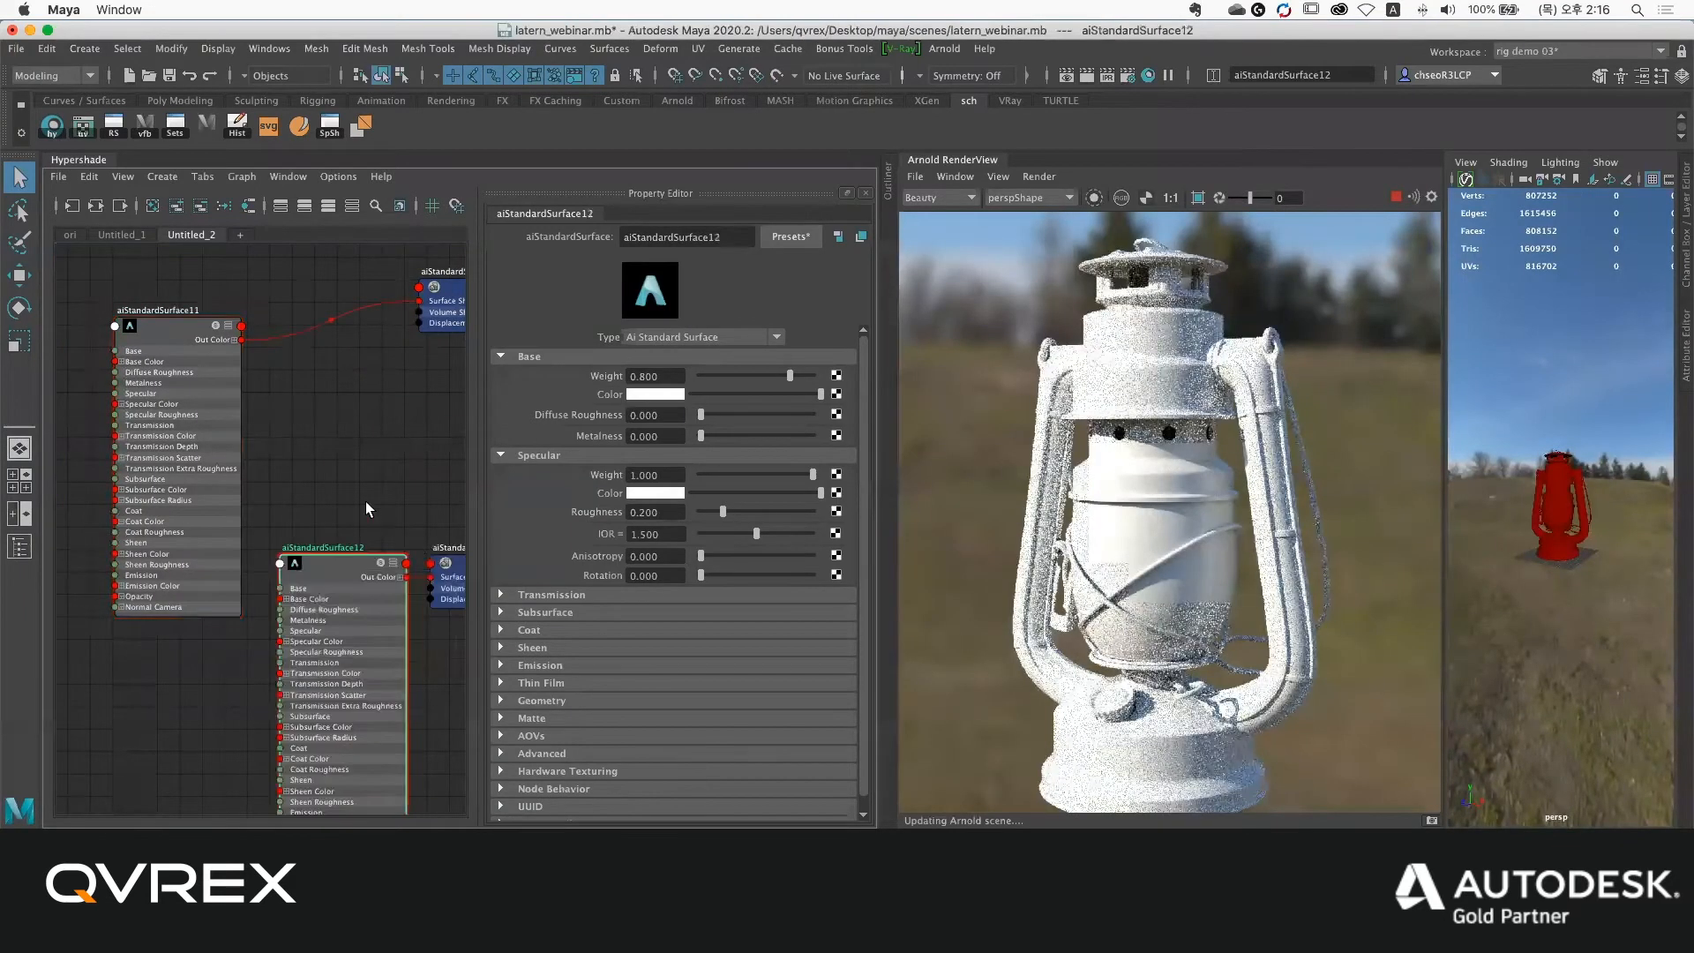
{"action": "right_click", "coordinate": [357, 565]}
{"action": "left_click_drag", "start_coordinate": [342, 554], "coordinate": [328, 554]}
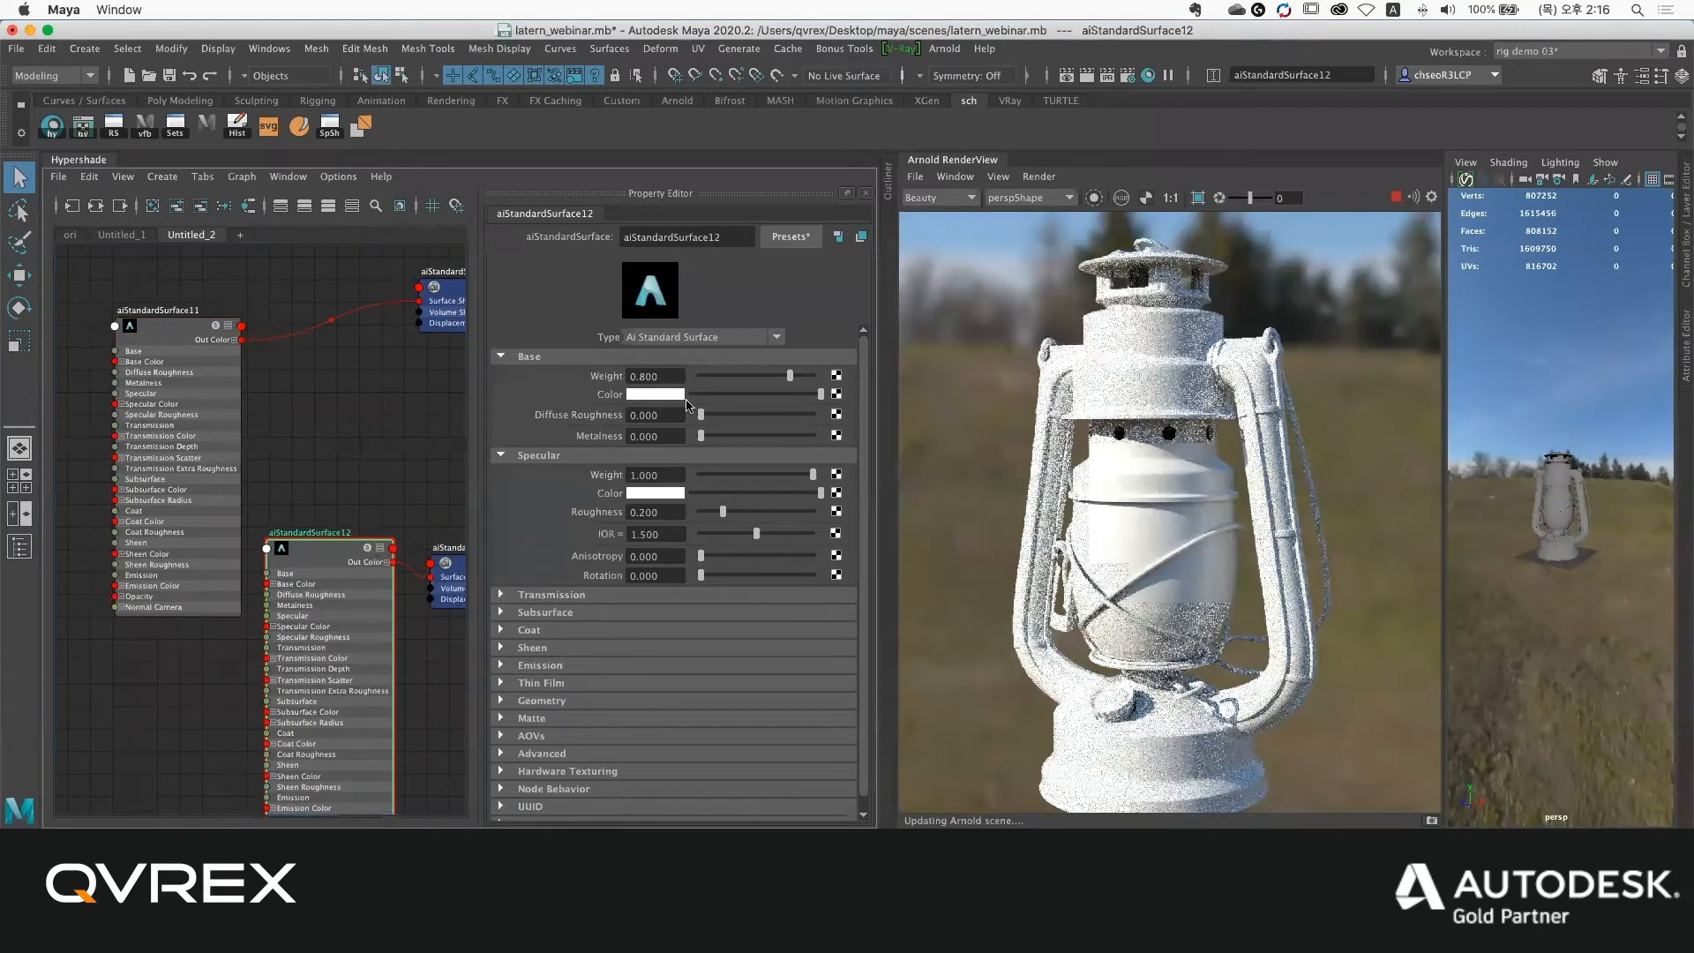
Set the base color of aiStandardSurface12 to red
{"action": "left_click", "coordinate": [640, 394]}
{"action": "left_click", "coordinate": [620, 359]}
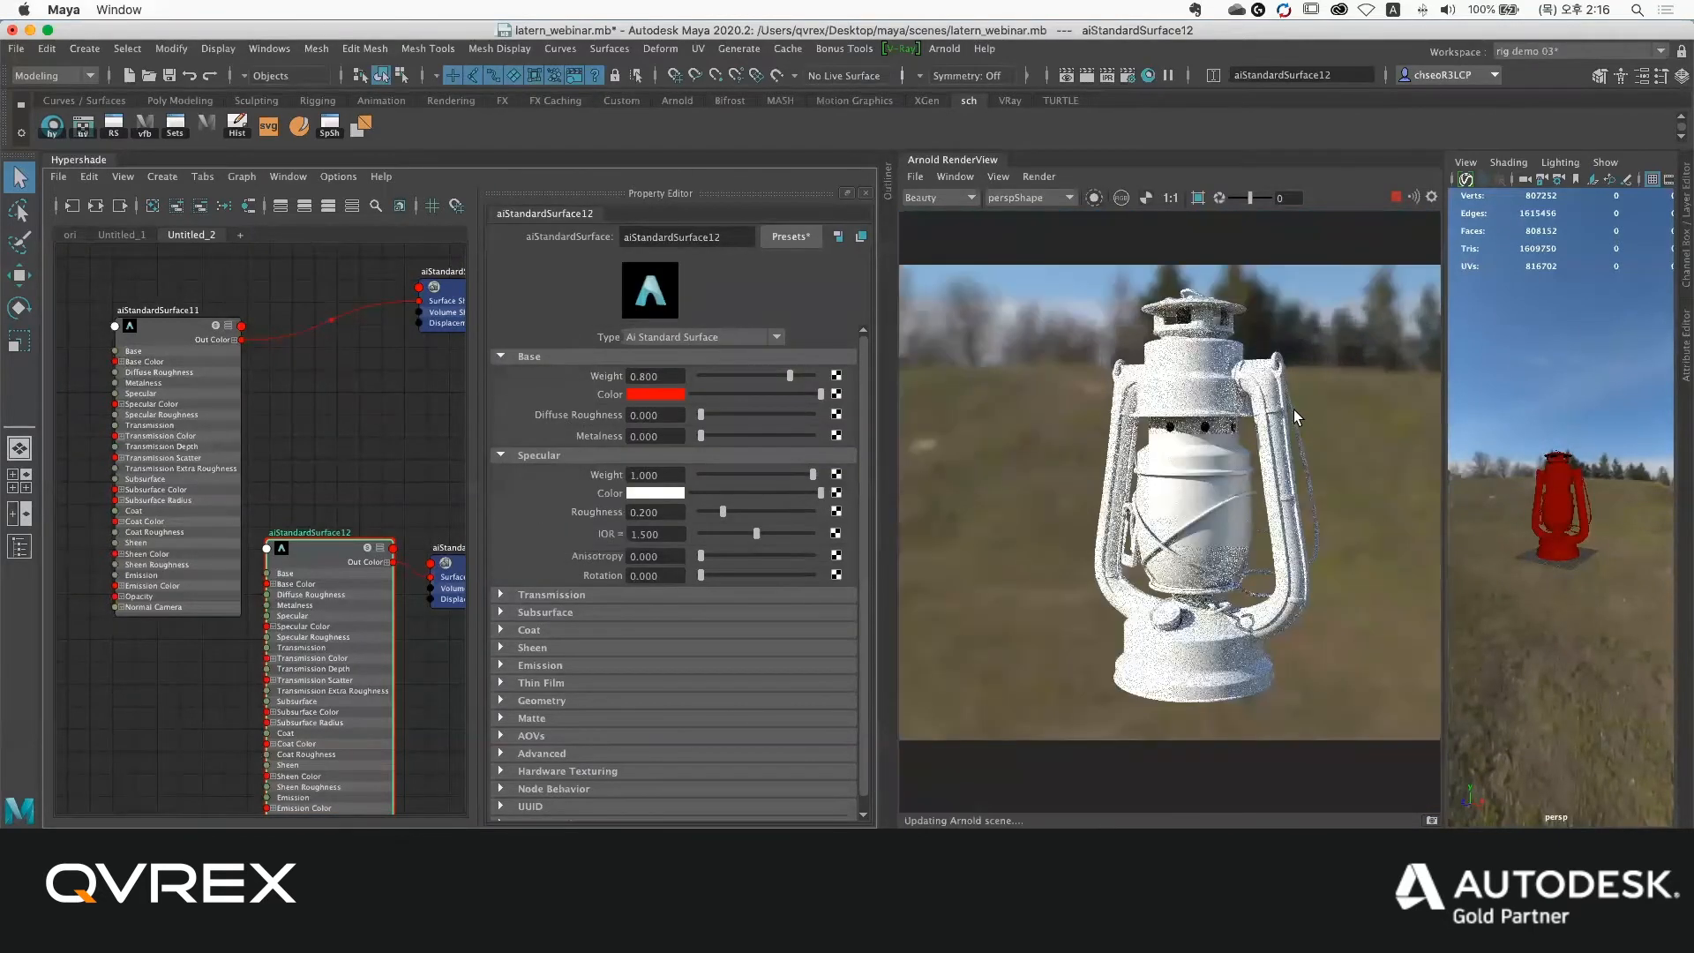
{"action": "scroll", "coordinate": [1178, 357], "scroll_direction": "up", "scroll_amount": 2}
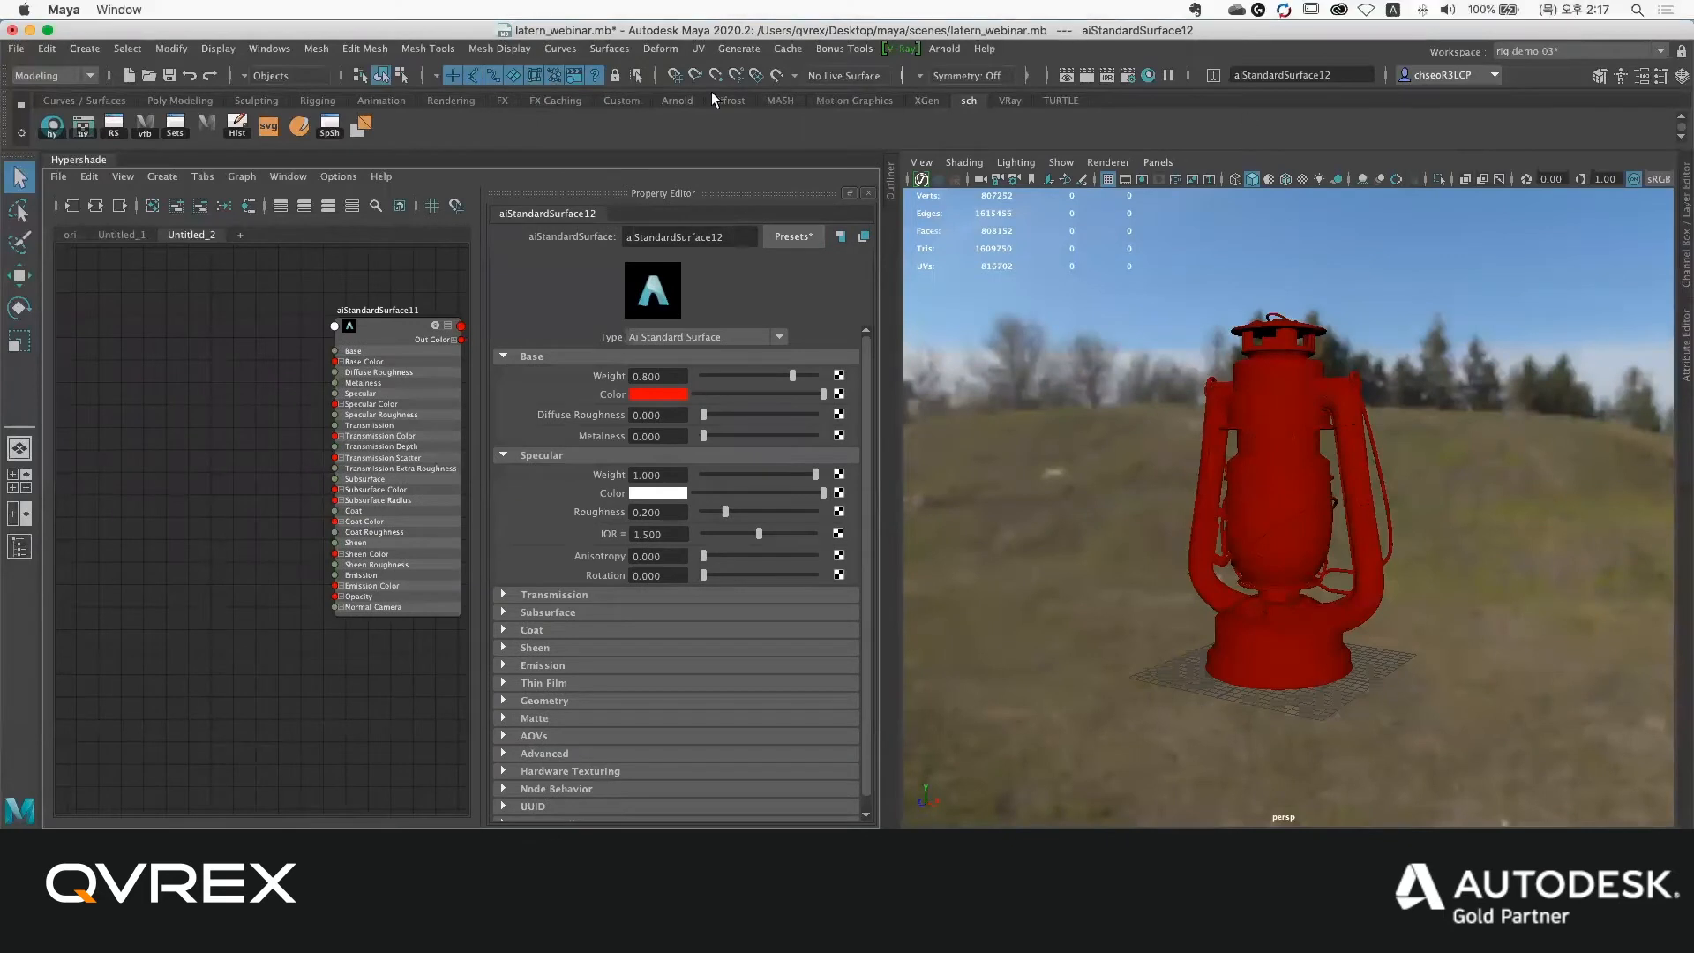
Reopen the Arnold RenderView, dock it between the Hypershade and the viewport with the render running, and widen the Hypershade area
{"action": "left_click", "coordinate": [944, 48]}
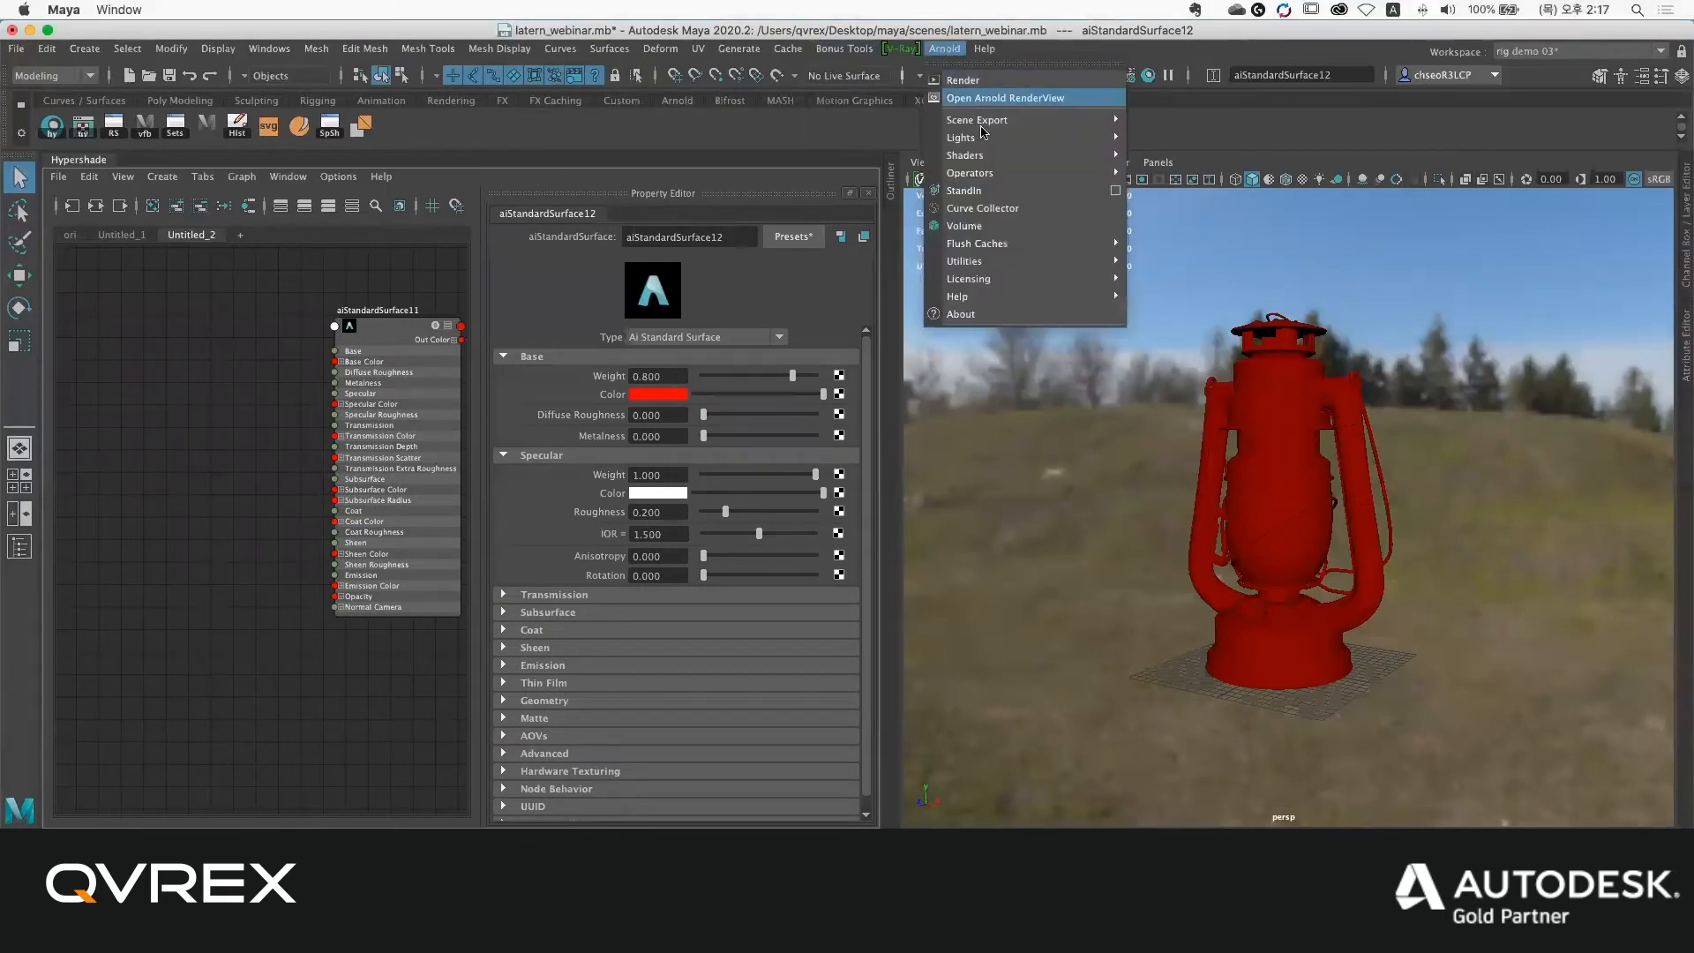
{"action": "left_click", "coordinate": [984, 98]}
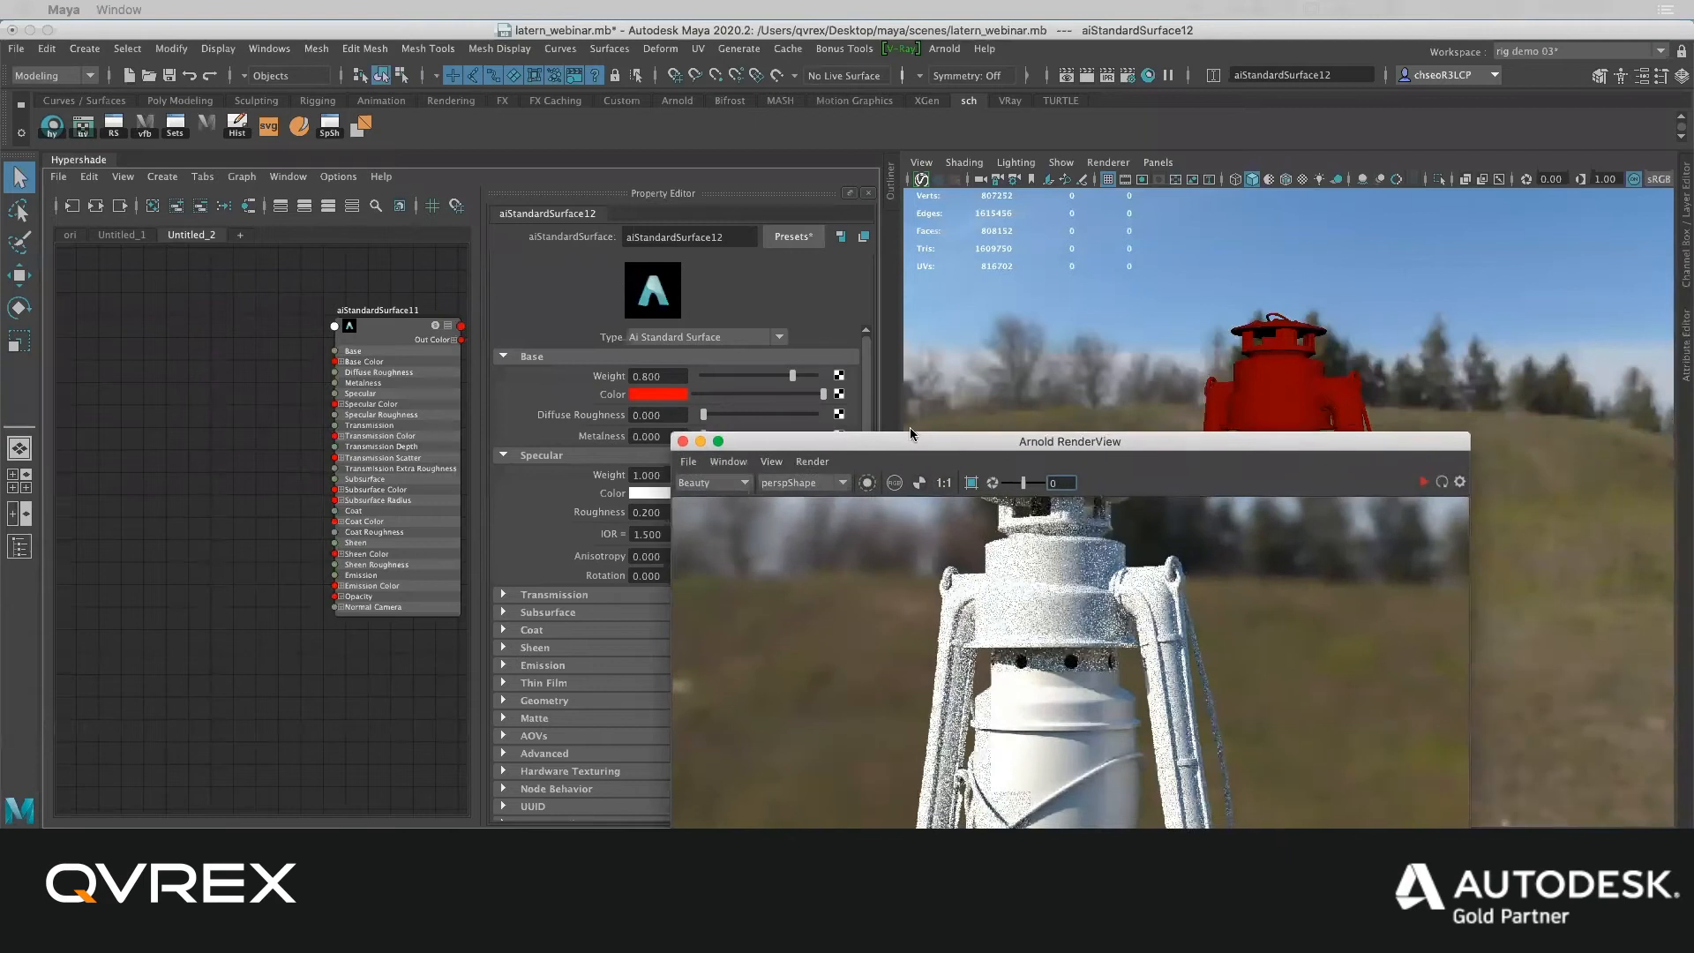
{"action": "left_click_drag", "start_coordinate": [878, 427], "coordinate": [918, 388]}
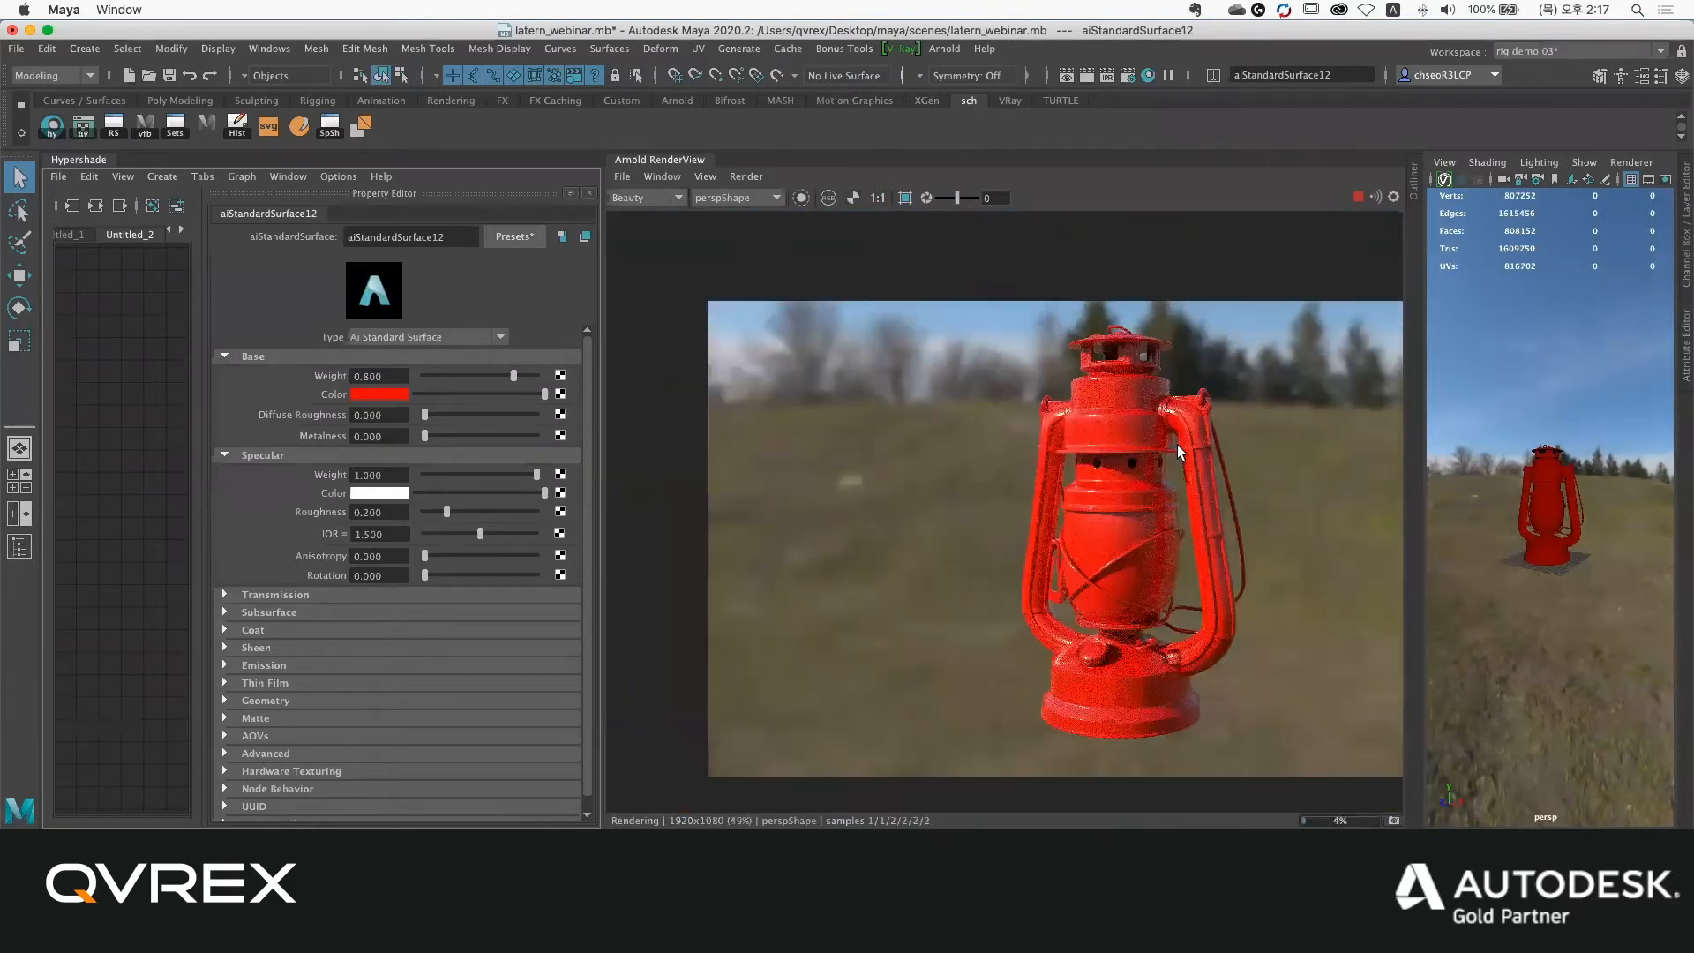
{"action": "middle_click_drag", "start_coordinate": [1145, 436], "coordinate": [1081, 418], "text": "alt"}
{"action": "scroll", "coordinate": [1082, 418], "scroll_direction": "up", "scroll_amount": 3}
{"action": "left_click_drag", "start_coordinate": [603, 402], "coordinate": [966, 411]}
{"action": "scroll", "coordinate": [1267, 416], "scroll_direction": "down", "scroll_amount": 3}
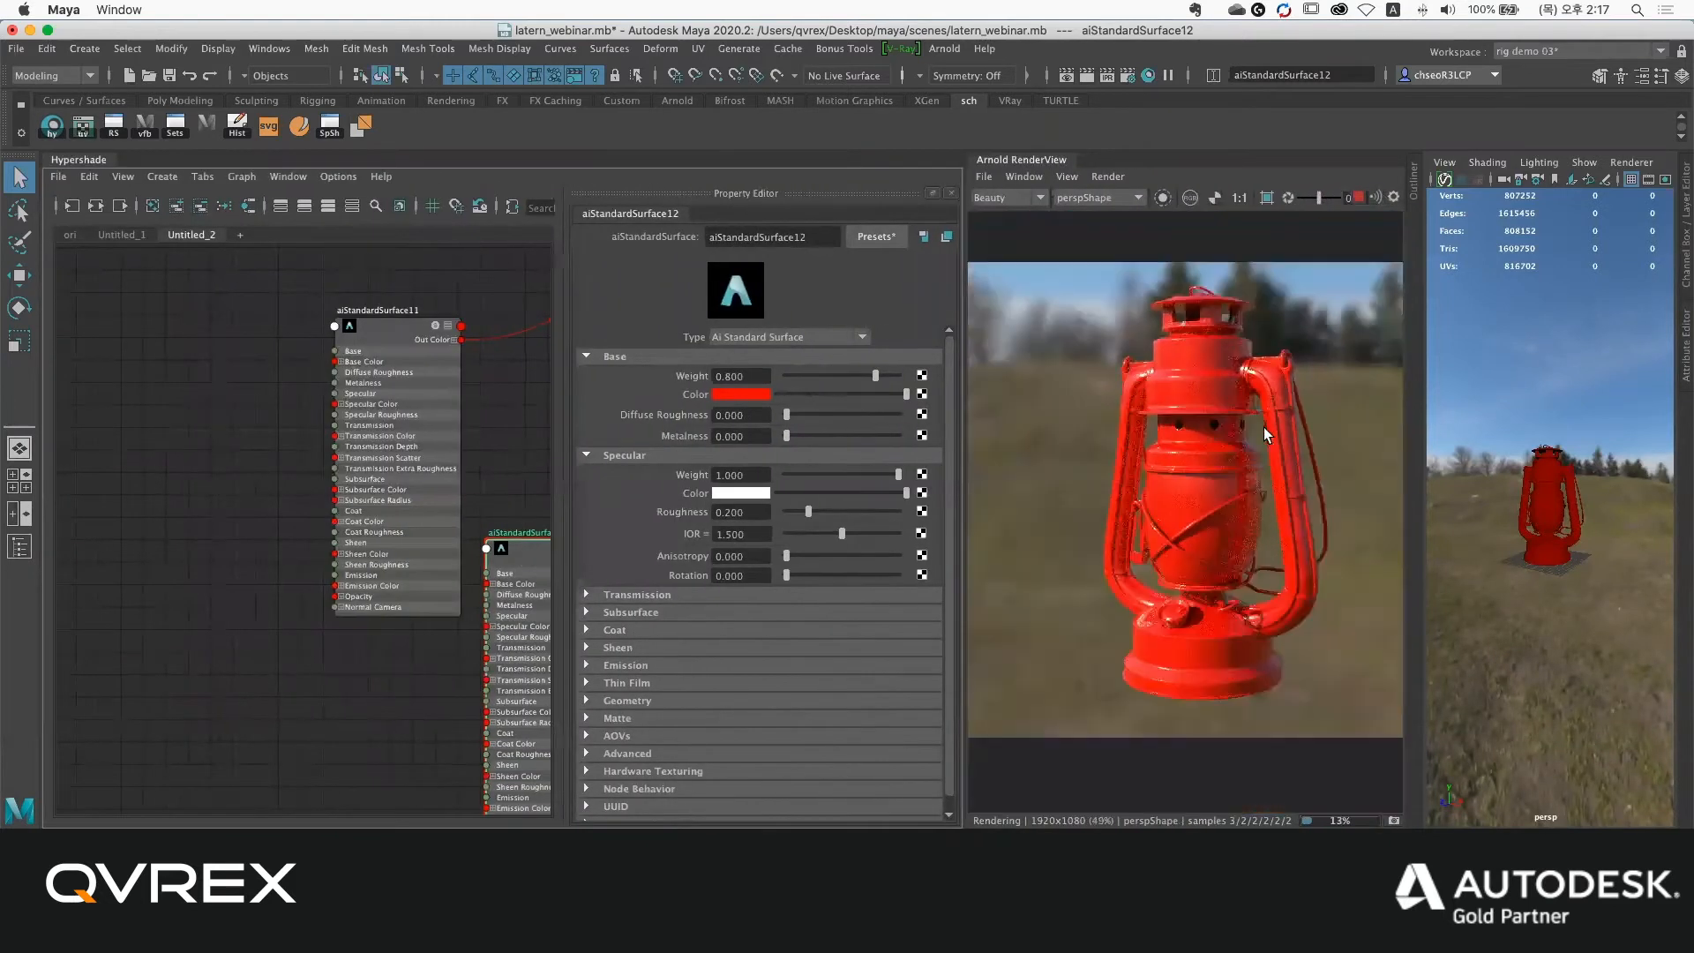
Delete the aiStandardSurface11 material and its shading group from the node graph
{"action": "left_click_drag", "start_coordinate": [388, 388], "coordinate": [309, 349]}
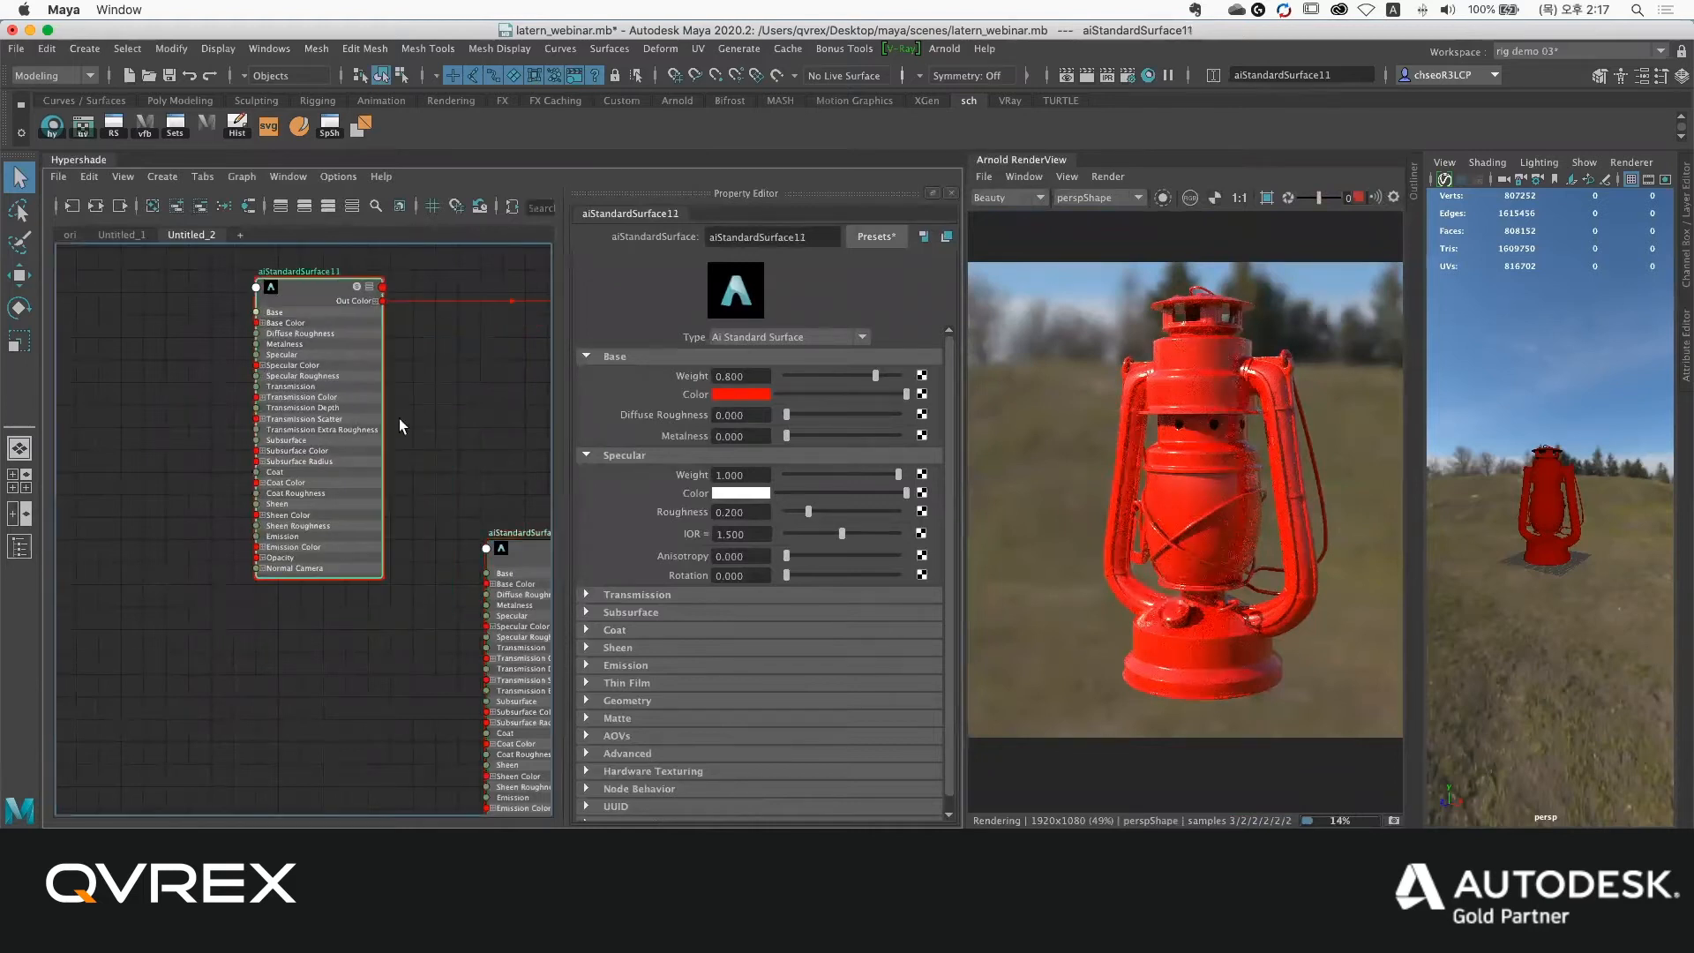
{"action": "middle_click_drag", "start_coordinate": [468, 487], "coordinate": [213, 406], "text": "alt"}
{"action": "left_click_drag", "start_coordinate": [352, 466], "coordinate": [326, 567]}
{"action": "left_click_drag", "start_coordinate": [520, 430], "coordinate": [554, 363]}
{"action": "left_click_drag", "start_coordinate": [370, 569], "coordinate": [395, 473]}
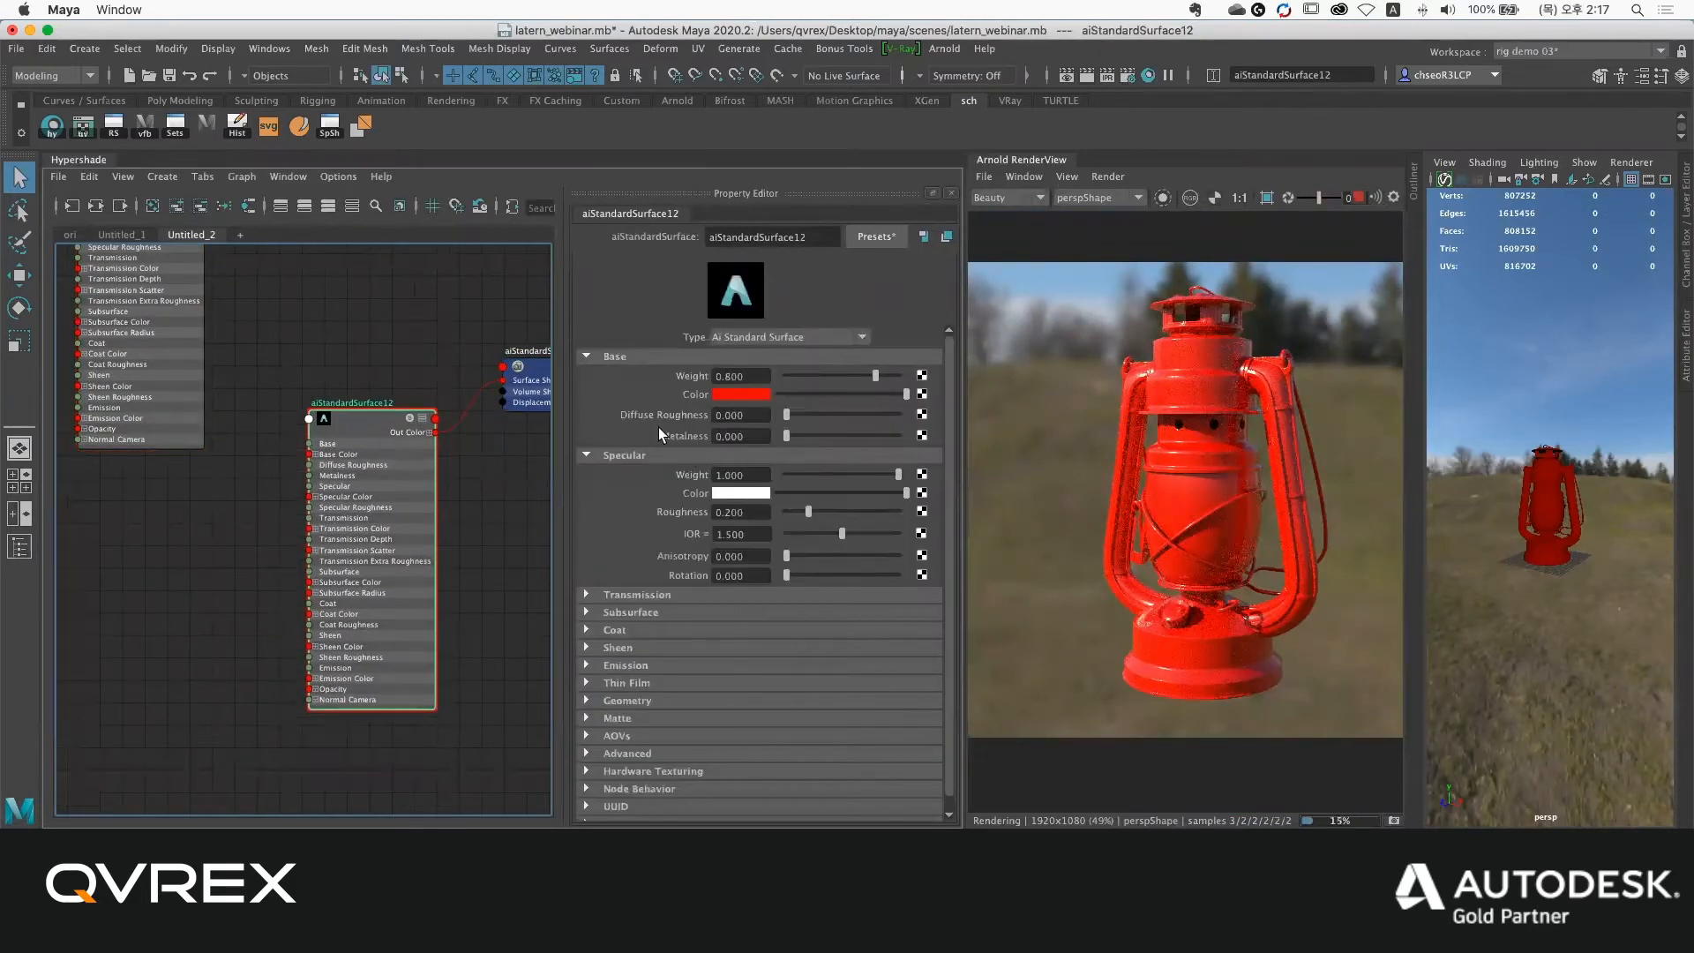
{"action": "scroll", "coordinate": [416, 639], "scroll_direction": "down", "scroll_amount": 5}
{"action": "middle_click_drag", "start_coordinate": [404, 344], "coordinate": [349, 593], "text": "alt"}
{"action": "left_click_drag", "start_coordinate": [282, 516], "coordinate": [477, 591]}
{"action": "key", "text": "Delete"}
Place the aiStandardSurface12 node and its shading group side by side in the graph
{"action": "scroll", "coordinate": [410, 651], "scroll_direction": "up", "scroll_amount": 3}
{"action": "left_click_drag", "start_coordinate": [374, 708], "coordinate": [378, 397]}
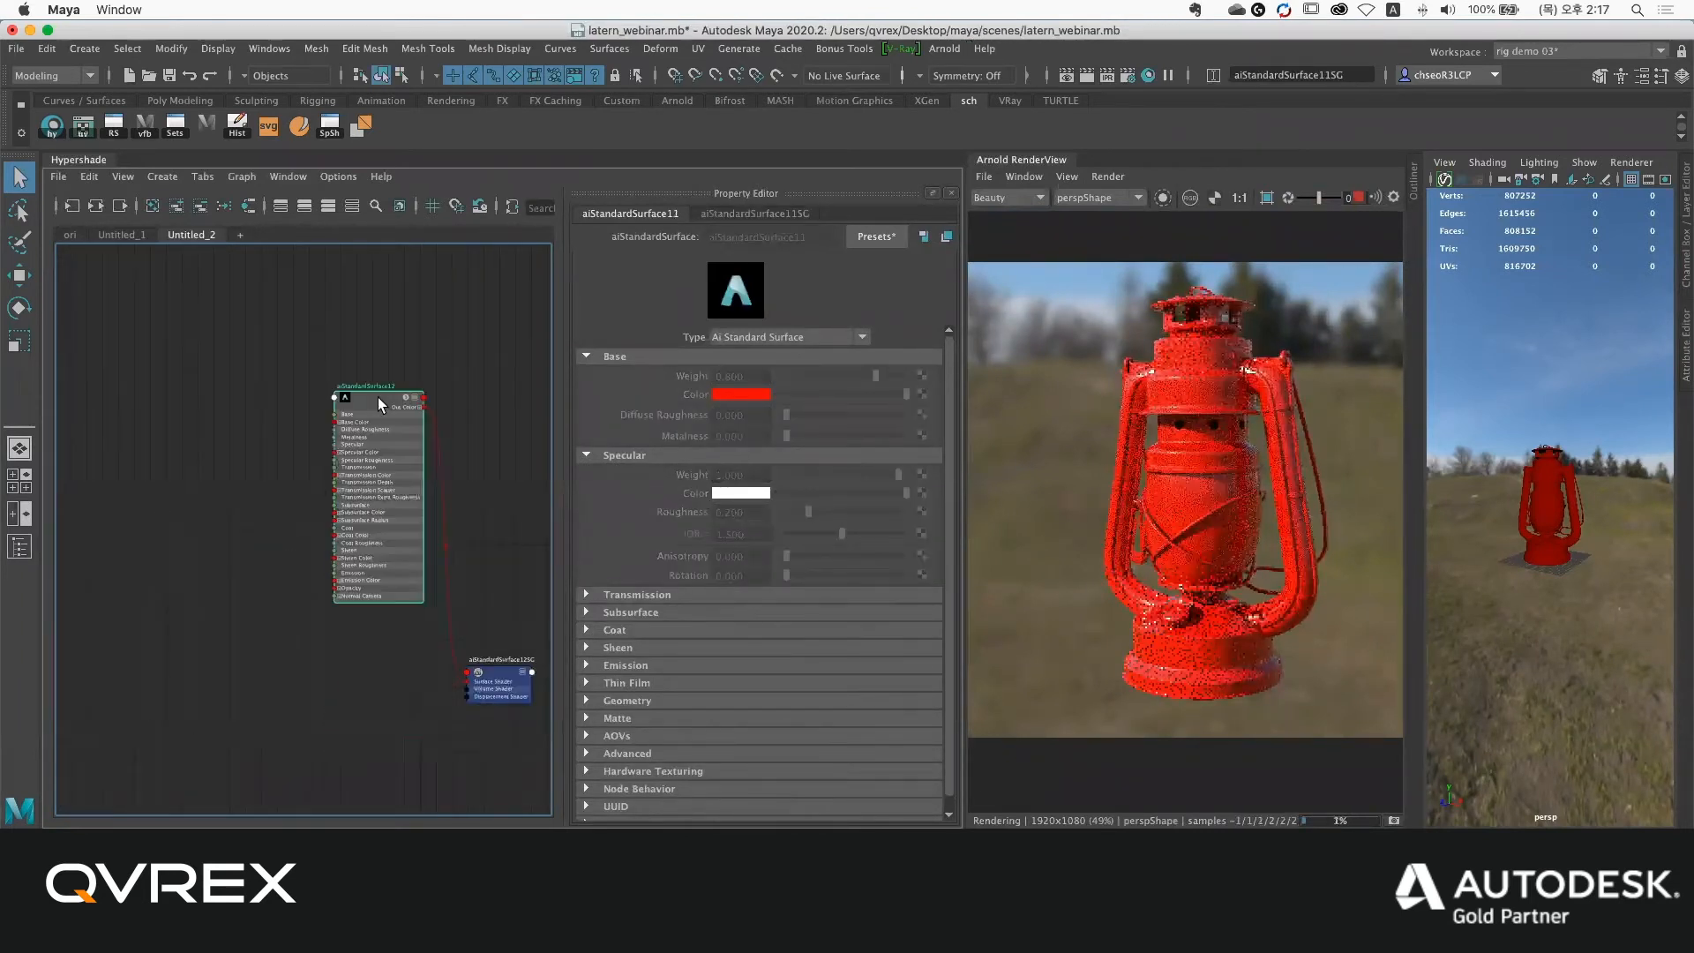
{"action": "scroll", "coordinate": [414, 476], "scroll_direction": "up", "scroll_amount": 2}
{"action": "left_click_drag", "start_coordinate": [510, 769], "coordinate": [477, 394]}
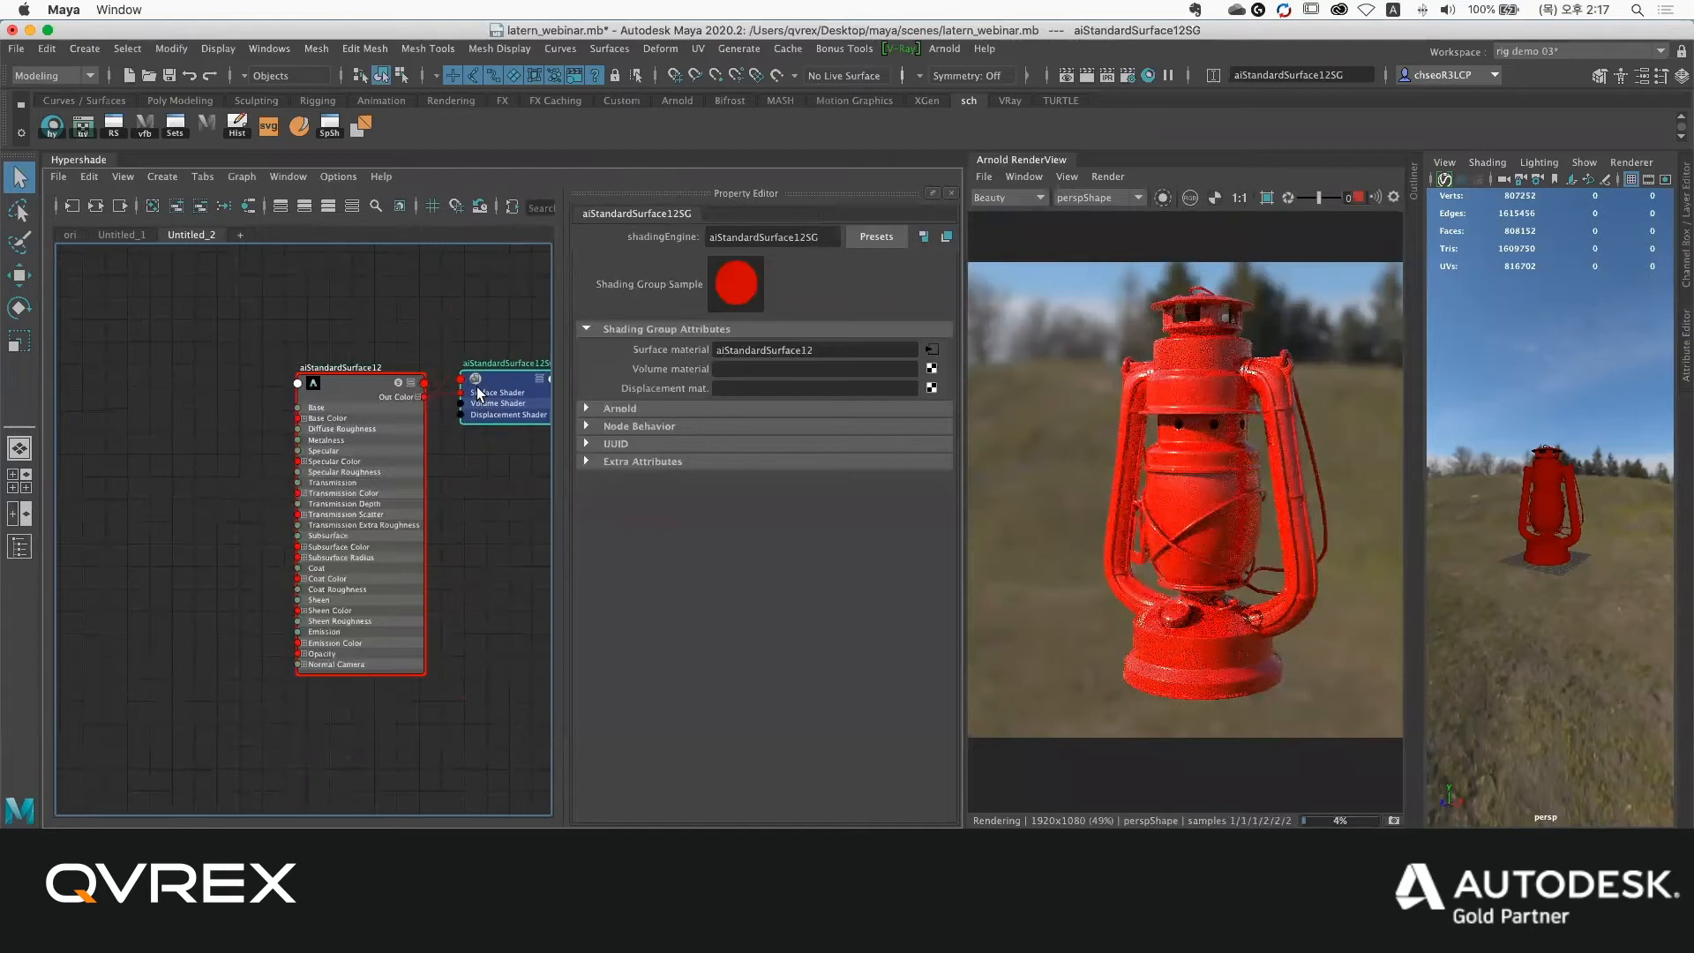
{"action": "scroll", "coordinate": [477, 395], "scroll_direction": "up", "scroll_amount": 2}
{"action": "left_click_drag", "start_coordinate": [353, 386], "coordinate": [319, 367]}
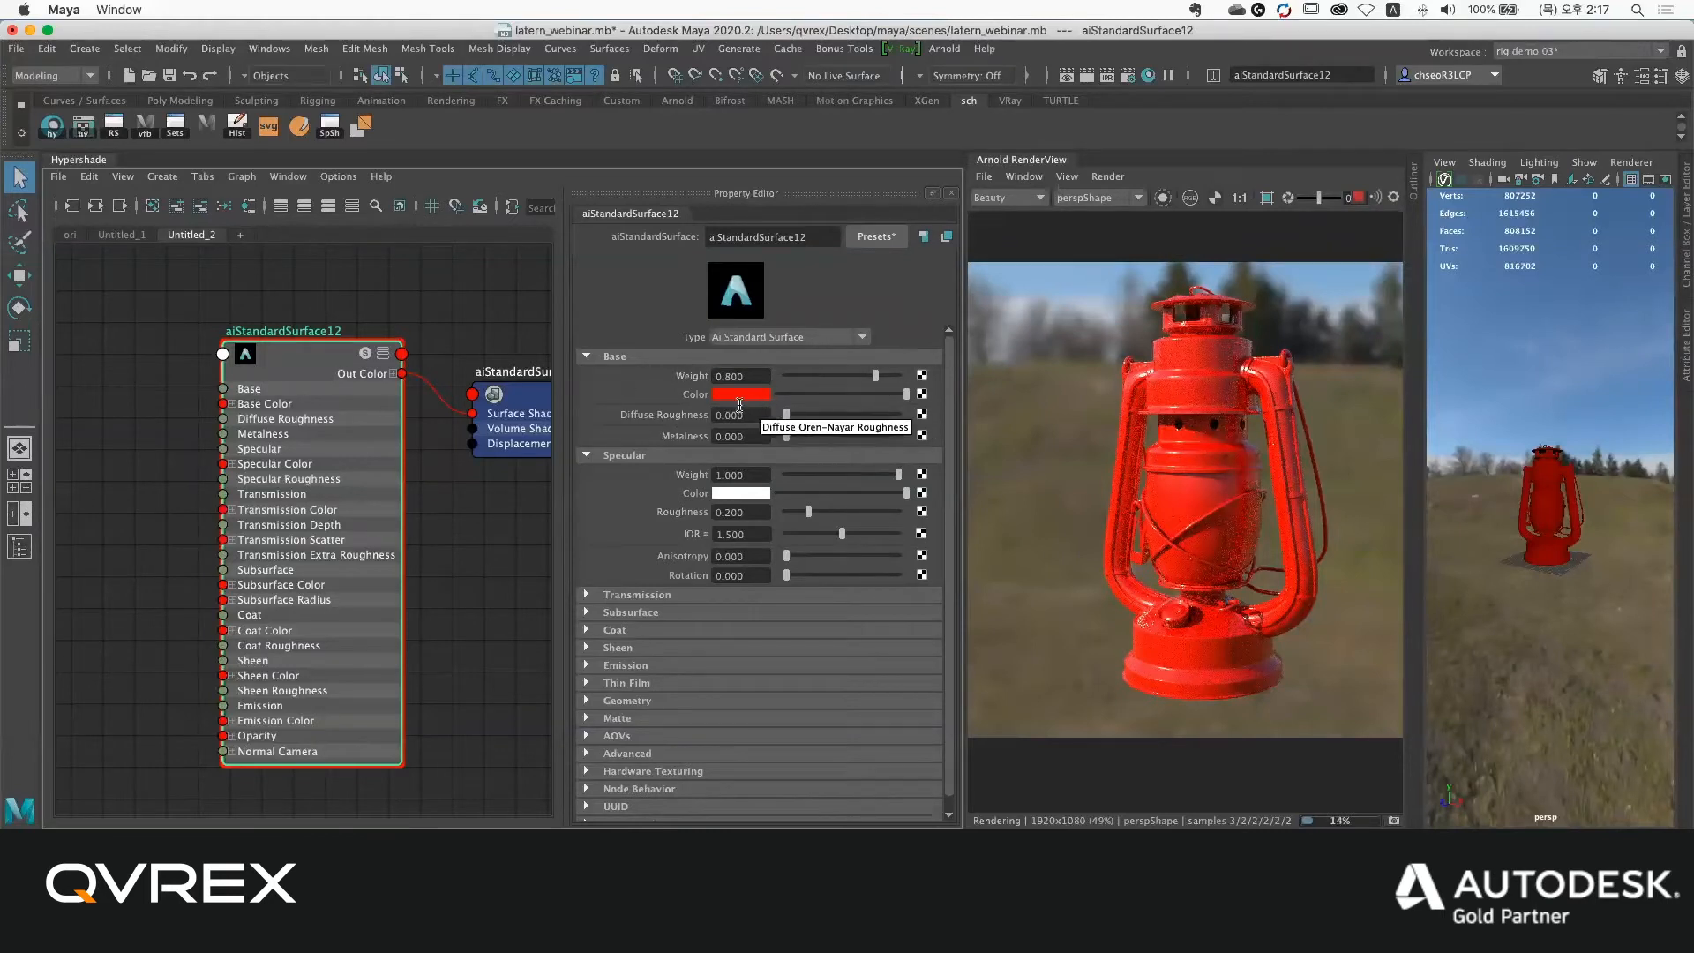
Set the base weight of aiStandardSurface12 to 1
{"action": "left_click", "coordinate": [752, 379]}
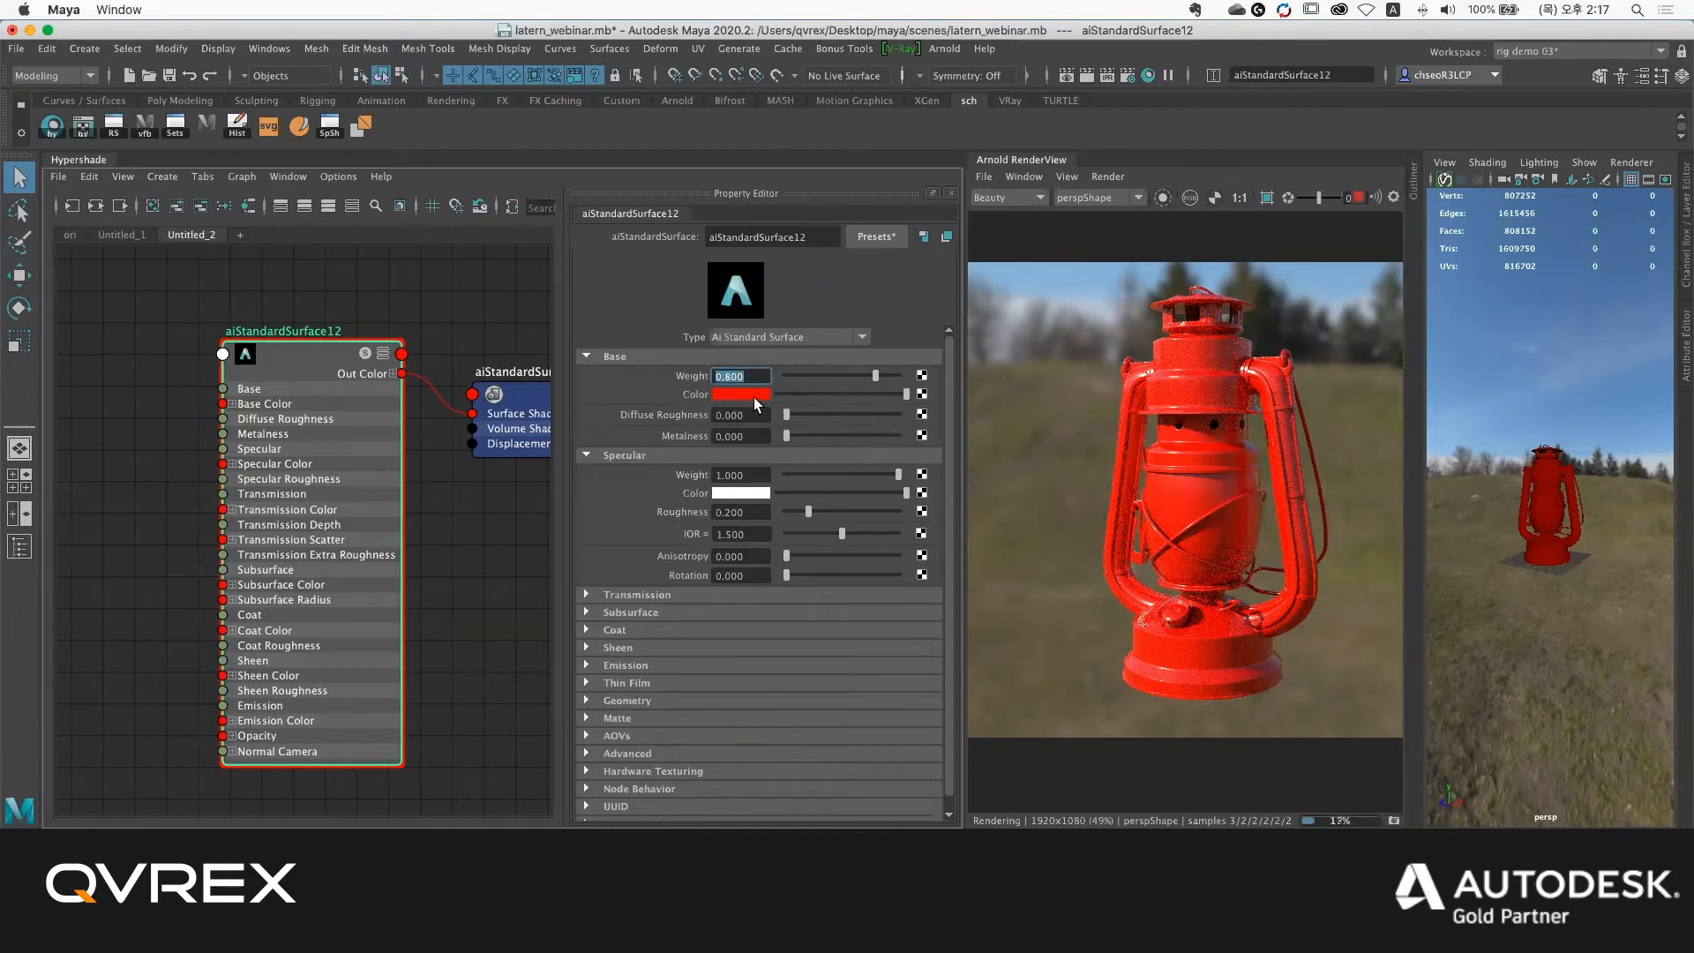
{"action": "left_click", "coordinate": [753, 377]}
{"action": "left_click_drag", "start_coordinate": [760, 373], "coordinate": [716, 369]}
{"action": "key", "text": "BackSpace"}
{"action": "type", "text": "1"}
{"action": "key", "text": "Return"}
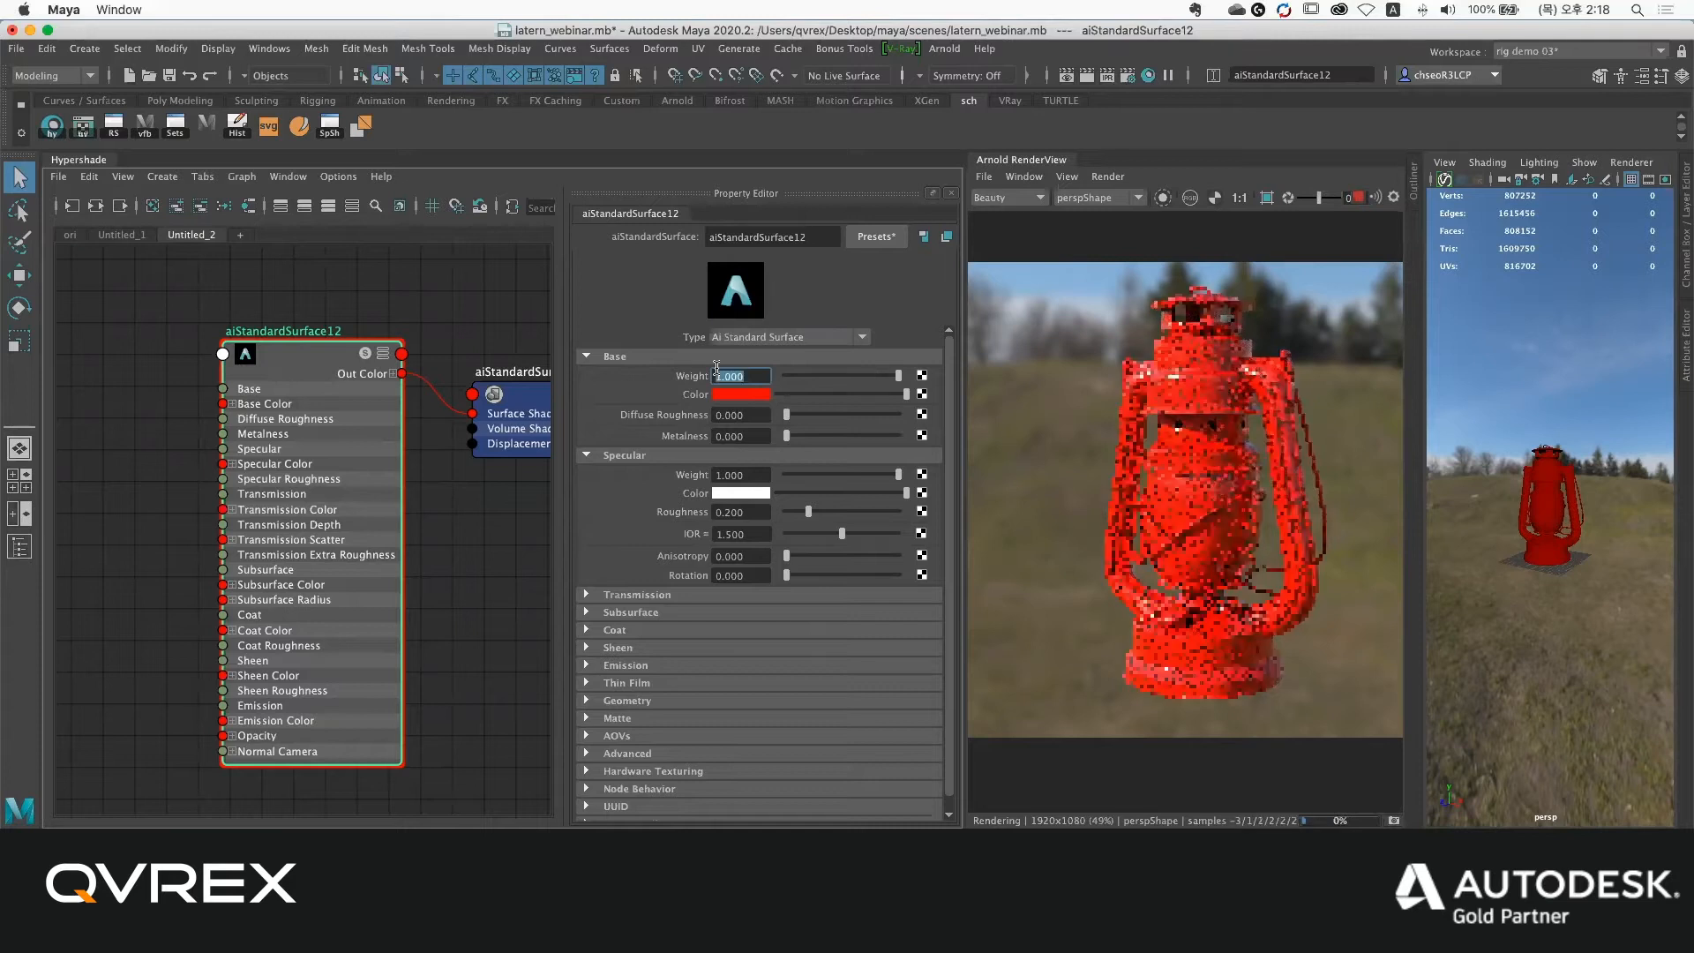
{"action": "scroll", "coordinate": [1193, 420], "scroll_direction": "up", "scroll_amount": 2}
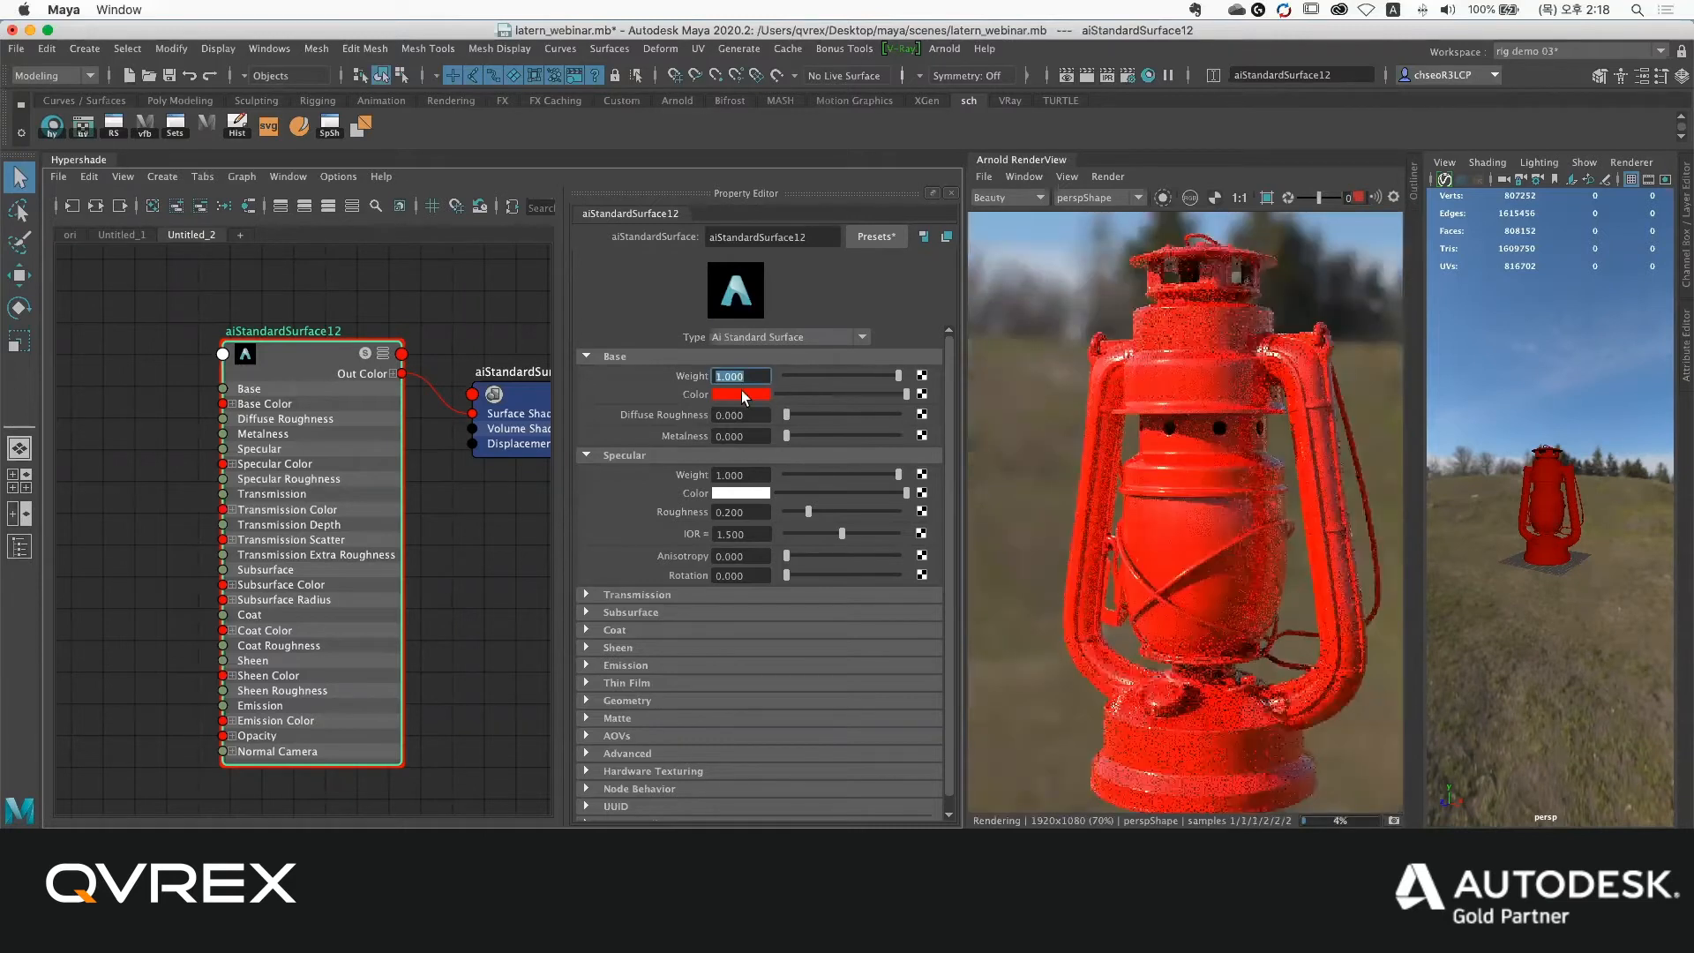
Lower the base weight to about 0.048 to compare the render, and set it back to 1
{"action": "left_click", "coordinate": [789, 374]}
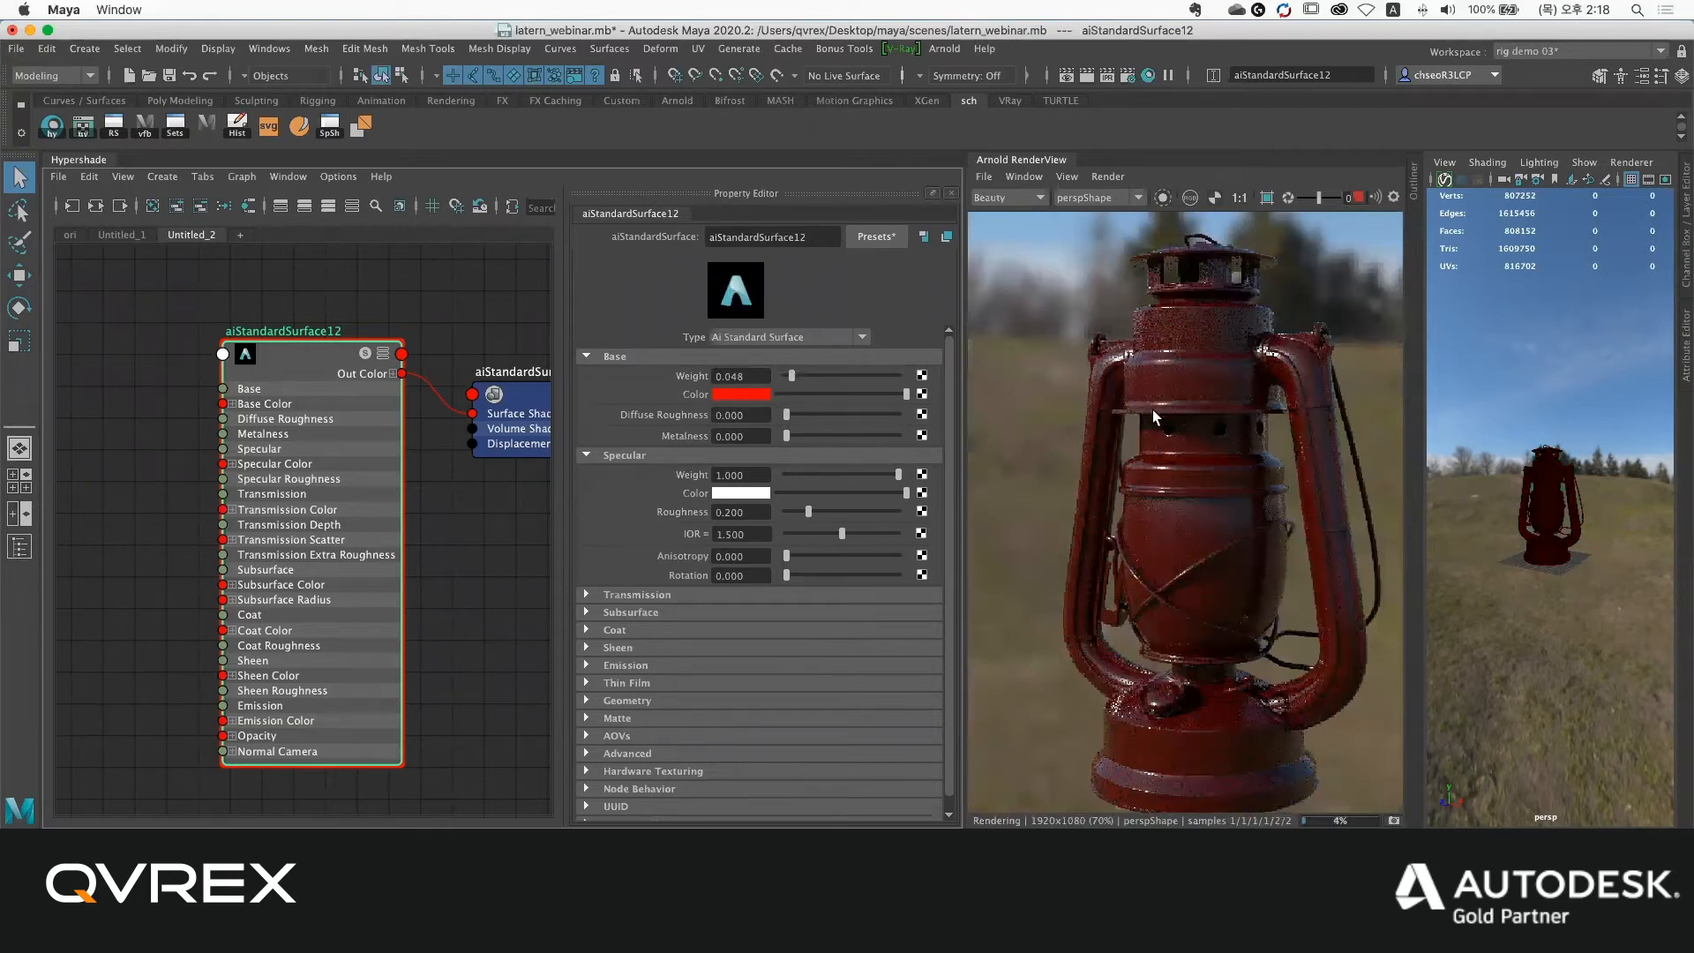
{"action": "double_click", "coordinate": [741, 375]}
{"action": "type", "text": "1"}
{"action": "key", "text": "Return"}
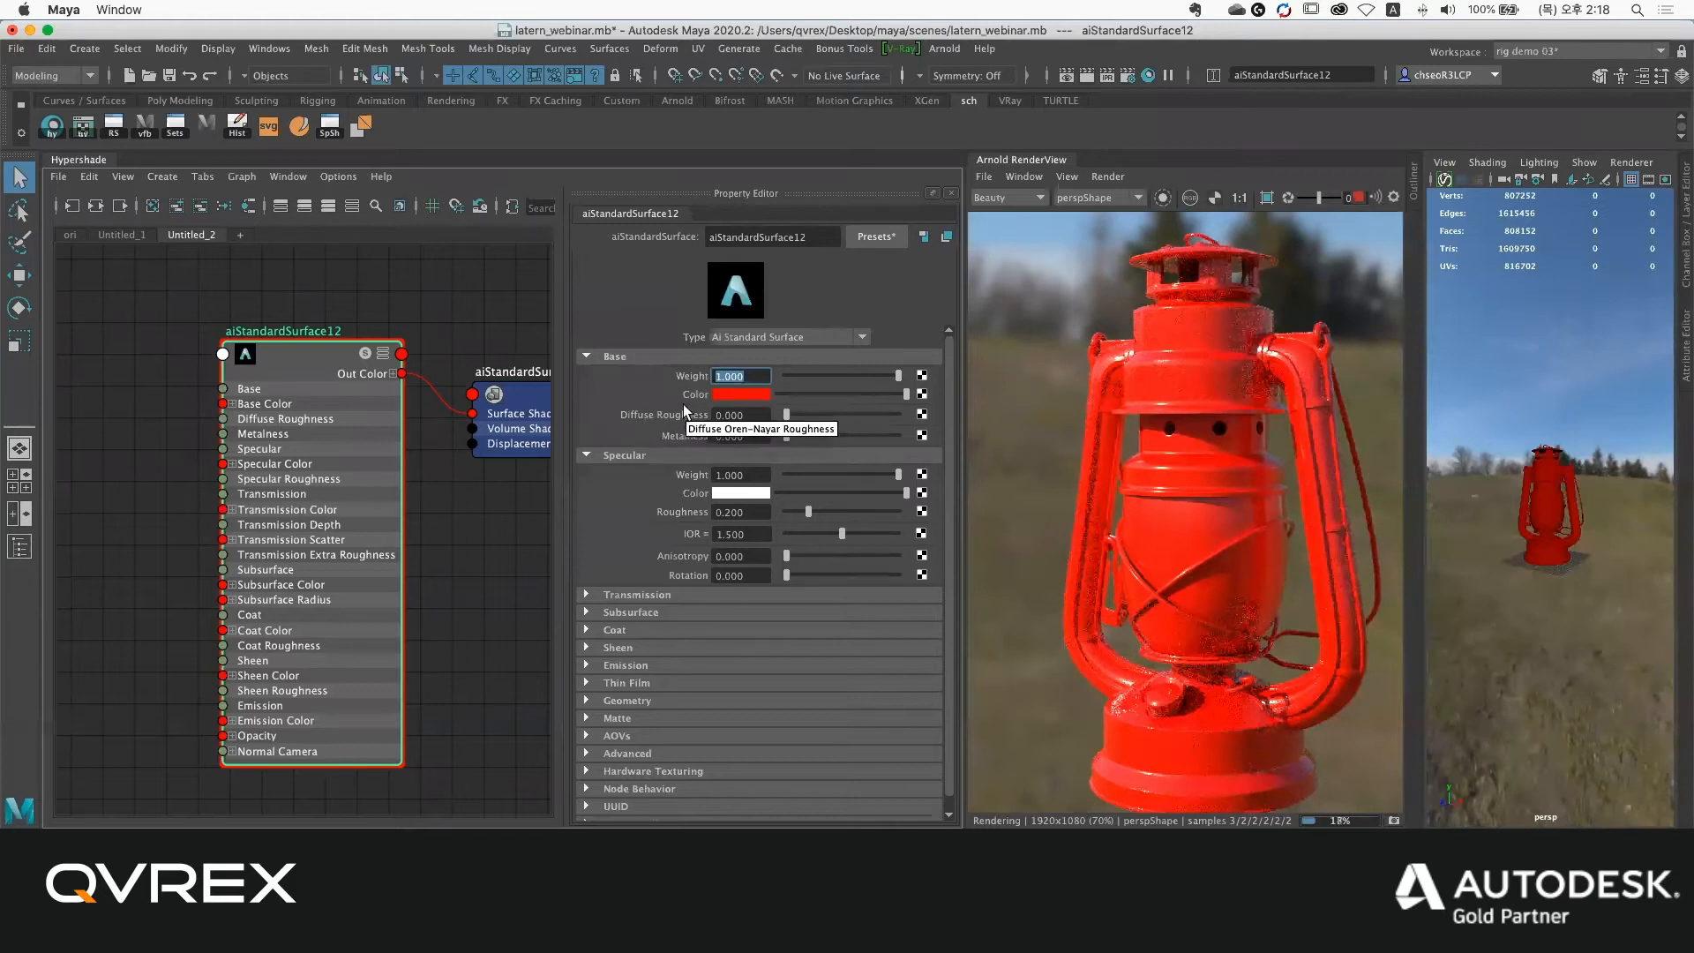
Try white as the base color of aiStandardSurface12, and change it to green
{"action": "left_click", "coordinate": [720, 395]}
{"action": "left_click", "coordinate": [655, 362]}
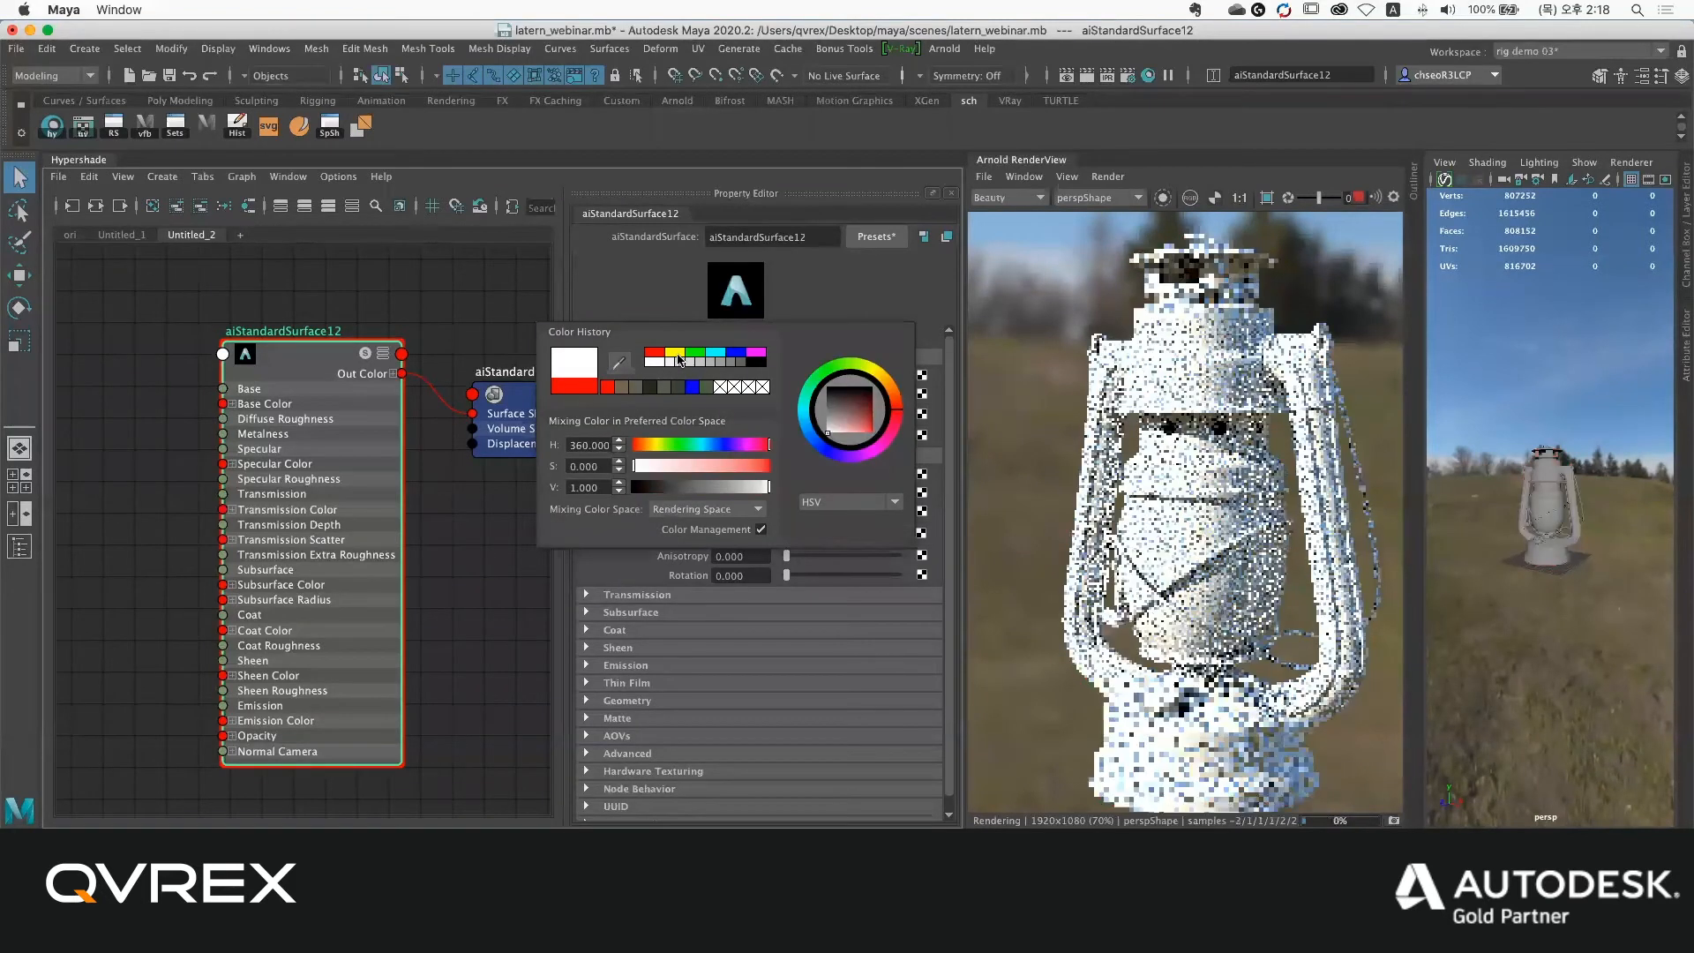
{"action": "left_click", "coordinate": [695, 352]}
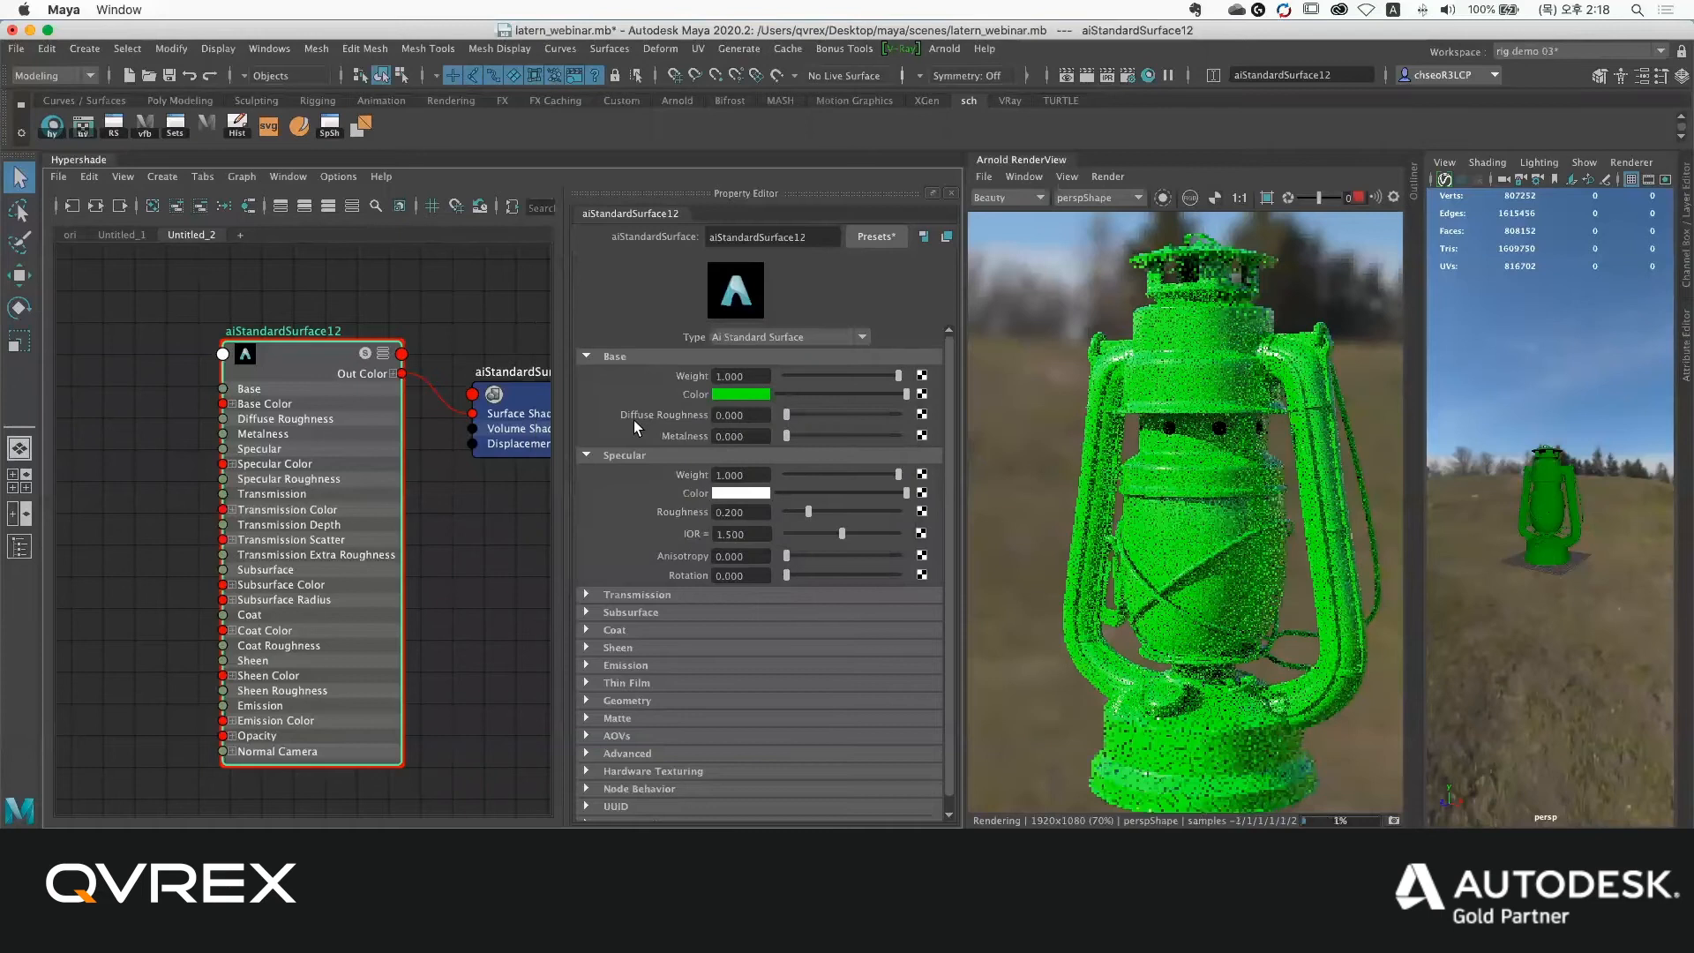
Limit the Arnold render to a crop region around the upper part of the lantern
{"action": "left_click", "coordinate": [715, 414]}
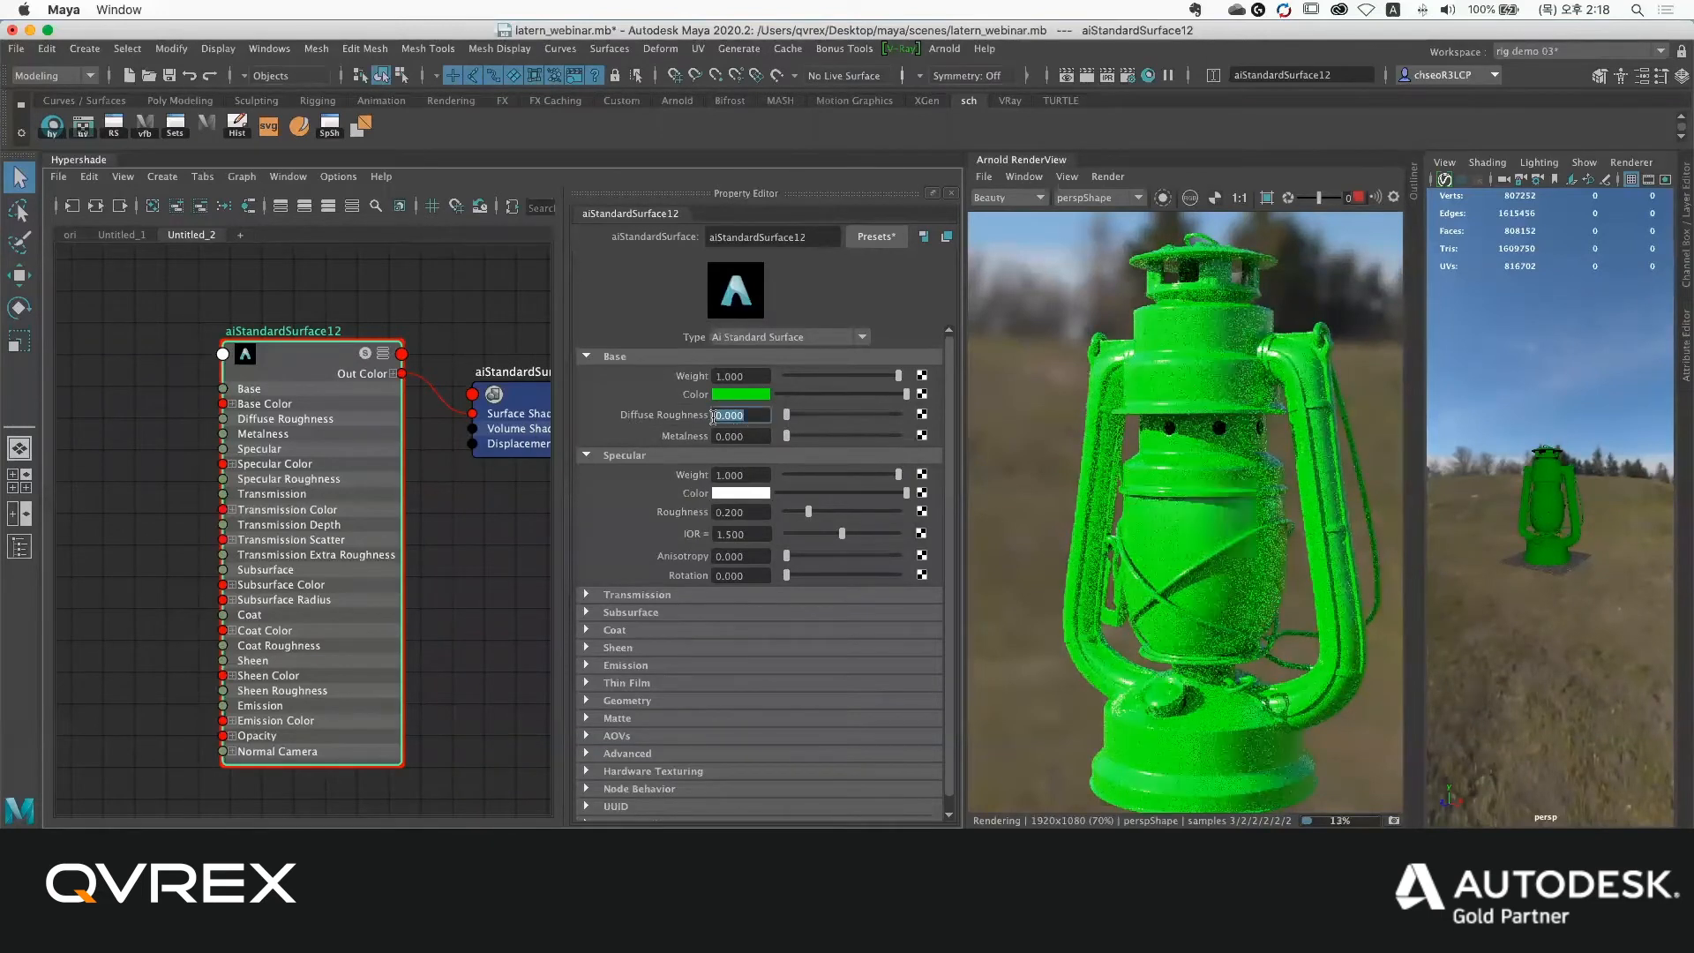
{"action": "scroll", "coordinate": [1114, 421], "scroll_direction": "up", "scroll_amount": 2}
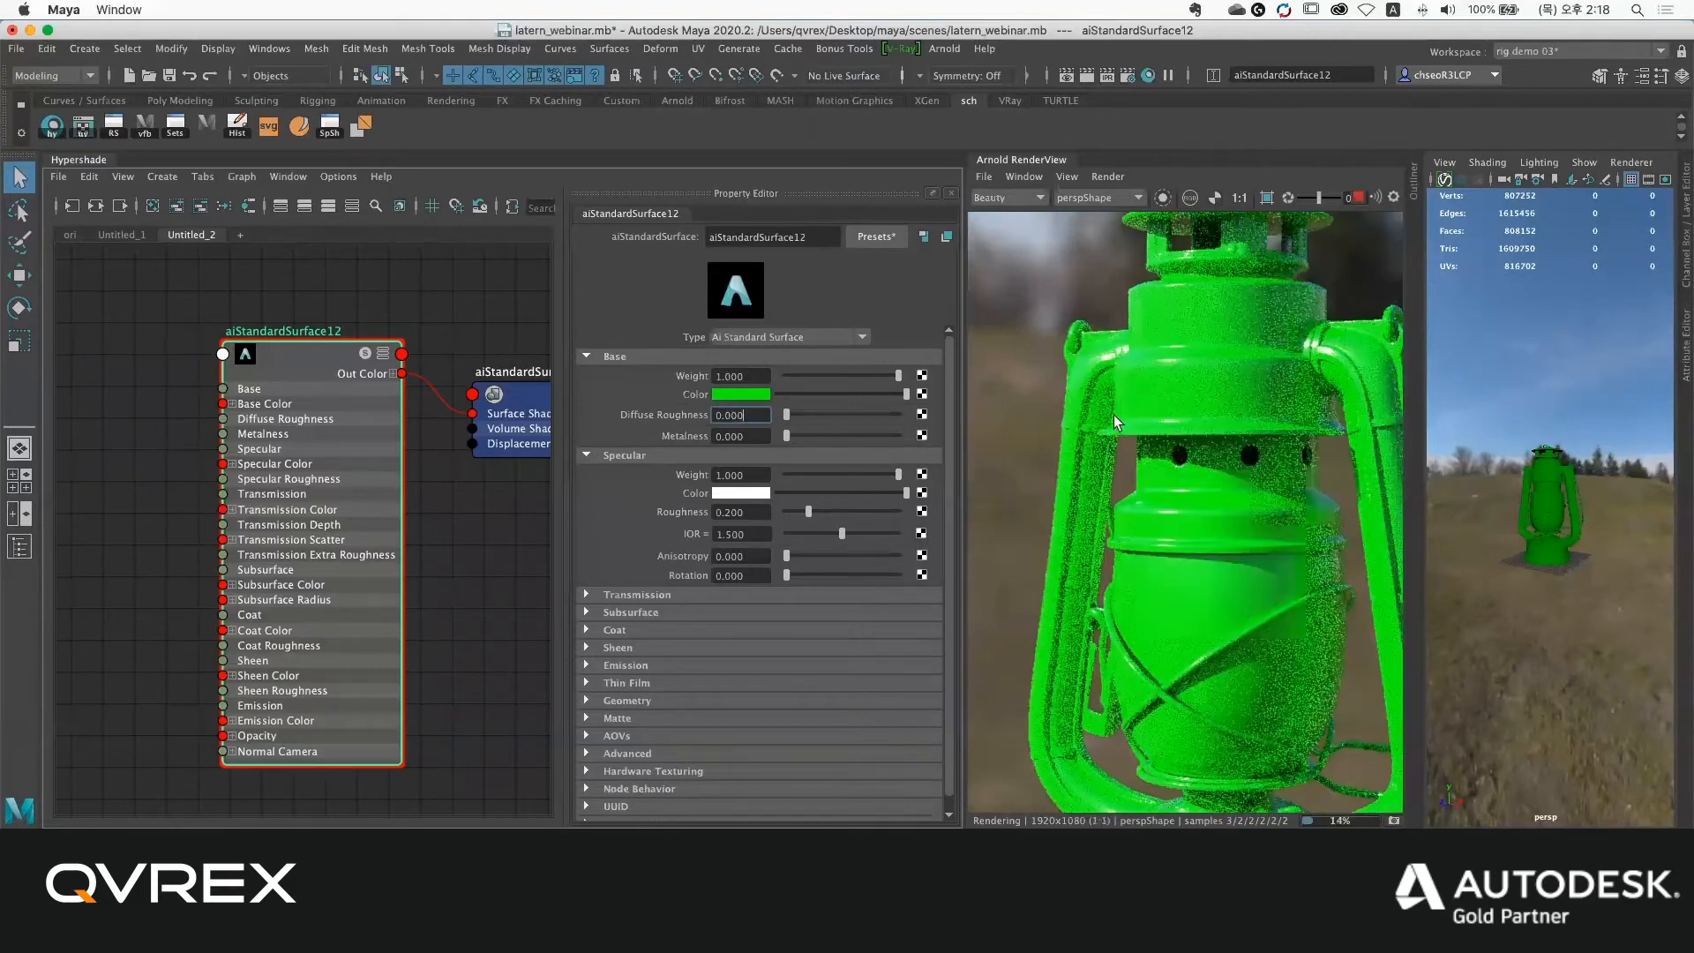
{"action": "middle_click_drag", "start_coordinate": [1113, 414], "coordinate": [1080, 476]}
{"action": "left_click", "coordinate": [1267, 199]}
{"action": "left_click_drag", "start_coordinate": [988, 238], "coordinate": [1372, 518]}
{"action": "scroll", "coordinate": [1124, 399], "scroll_direction": "up", "scroll_amount": 2}
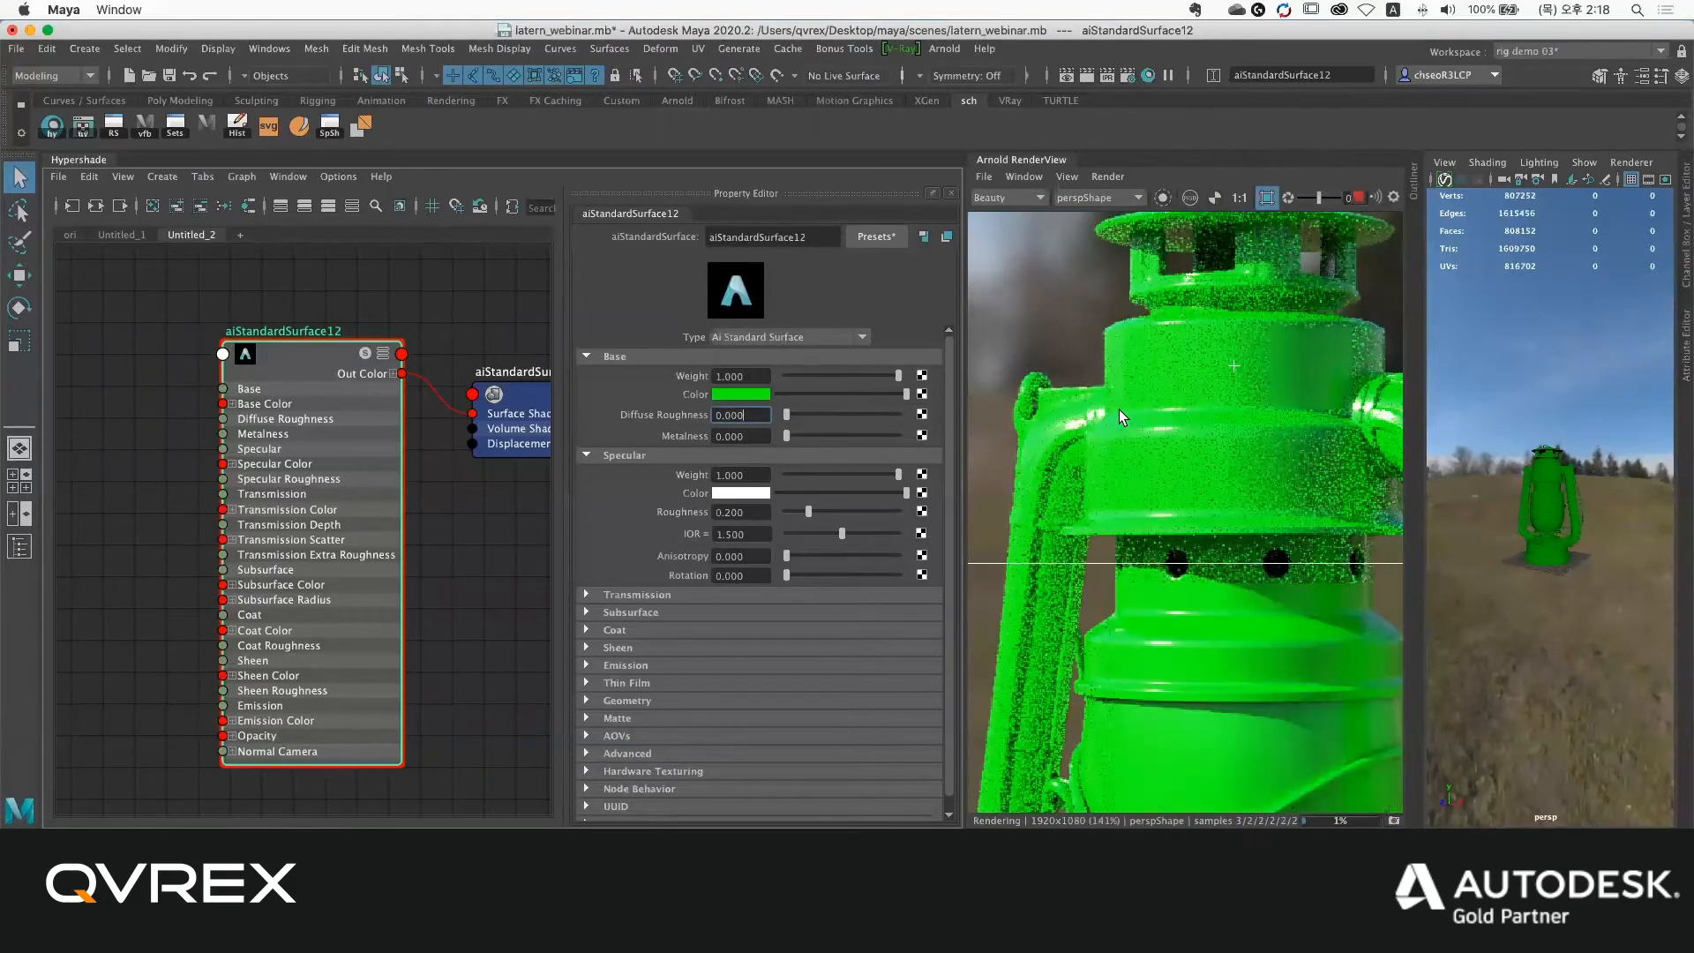
Compare the lantern render with the diffuse roughness of aiStandardSurface12 at 1 and at 0, leaving it at 0
{"action": "scroll", "coordinate": [1085, 412], "scroll_direction": "up", "scroll_amount": 2}
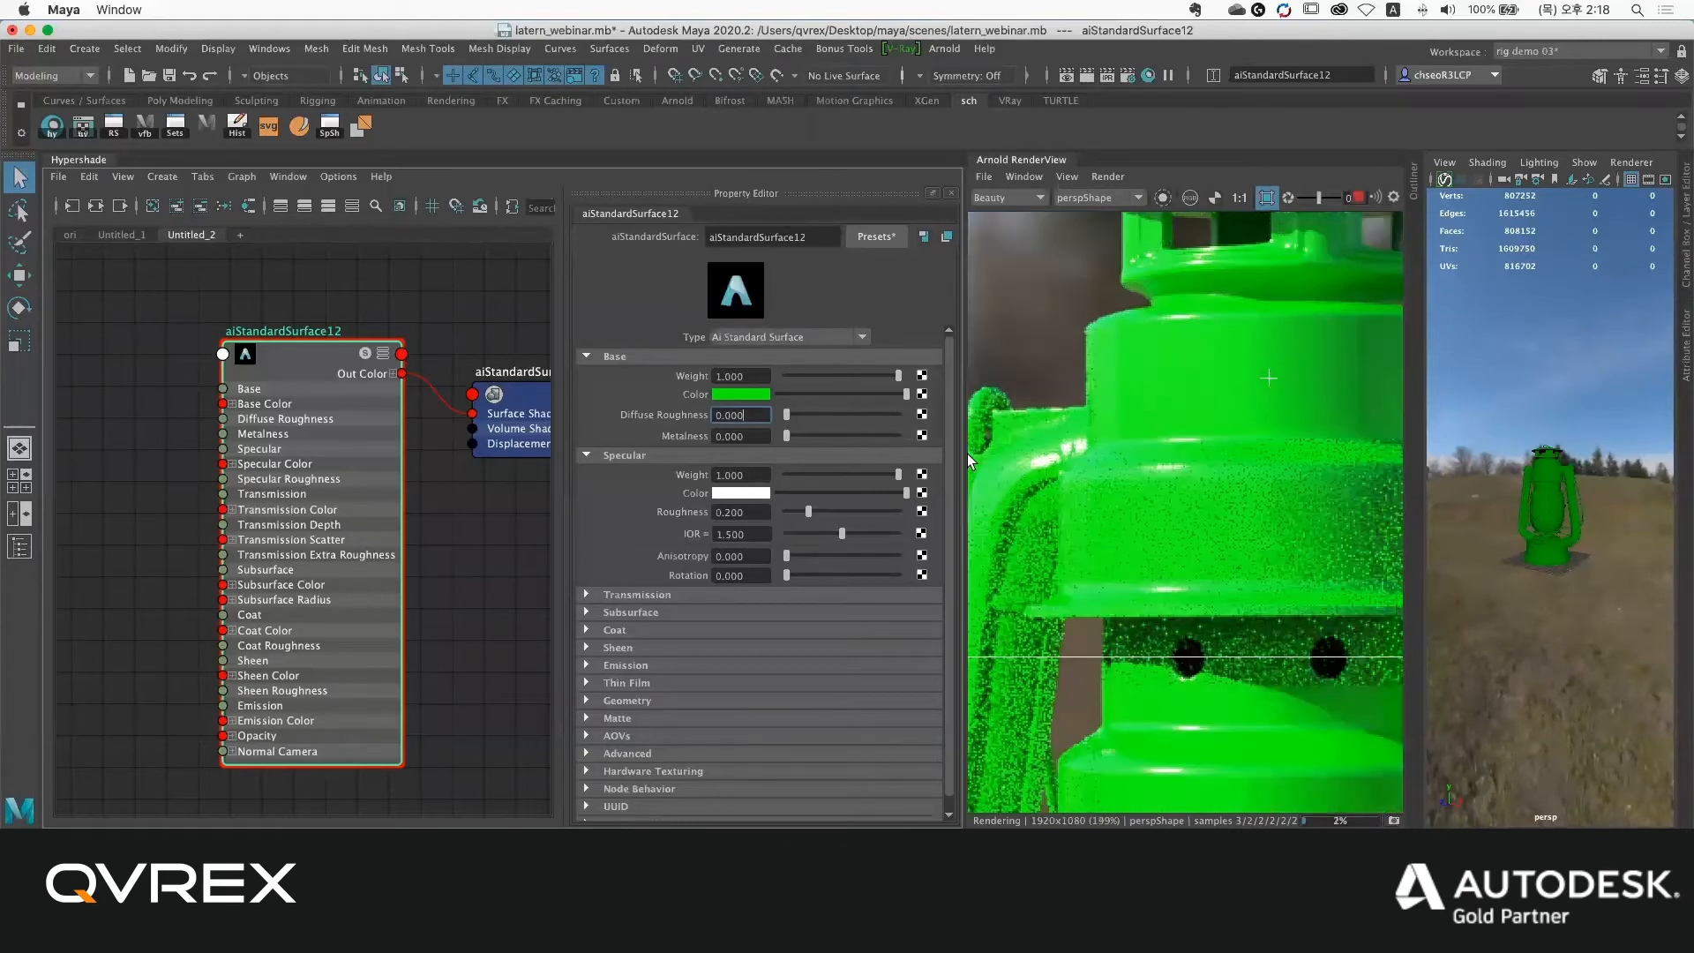
{"action": "left_click_drag", "start_coordinate": [786, 415], "coordinate": [893, 415]}
{"action": "scroll", "coordinate": [1154, 487], "scroll_direction": "down", "scroll_amount": 2}
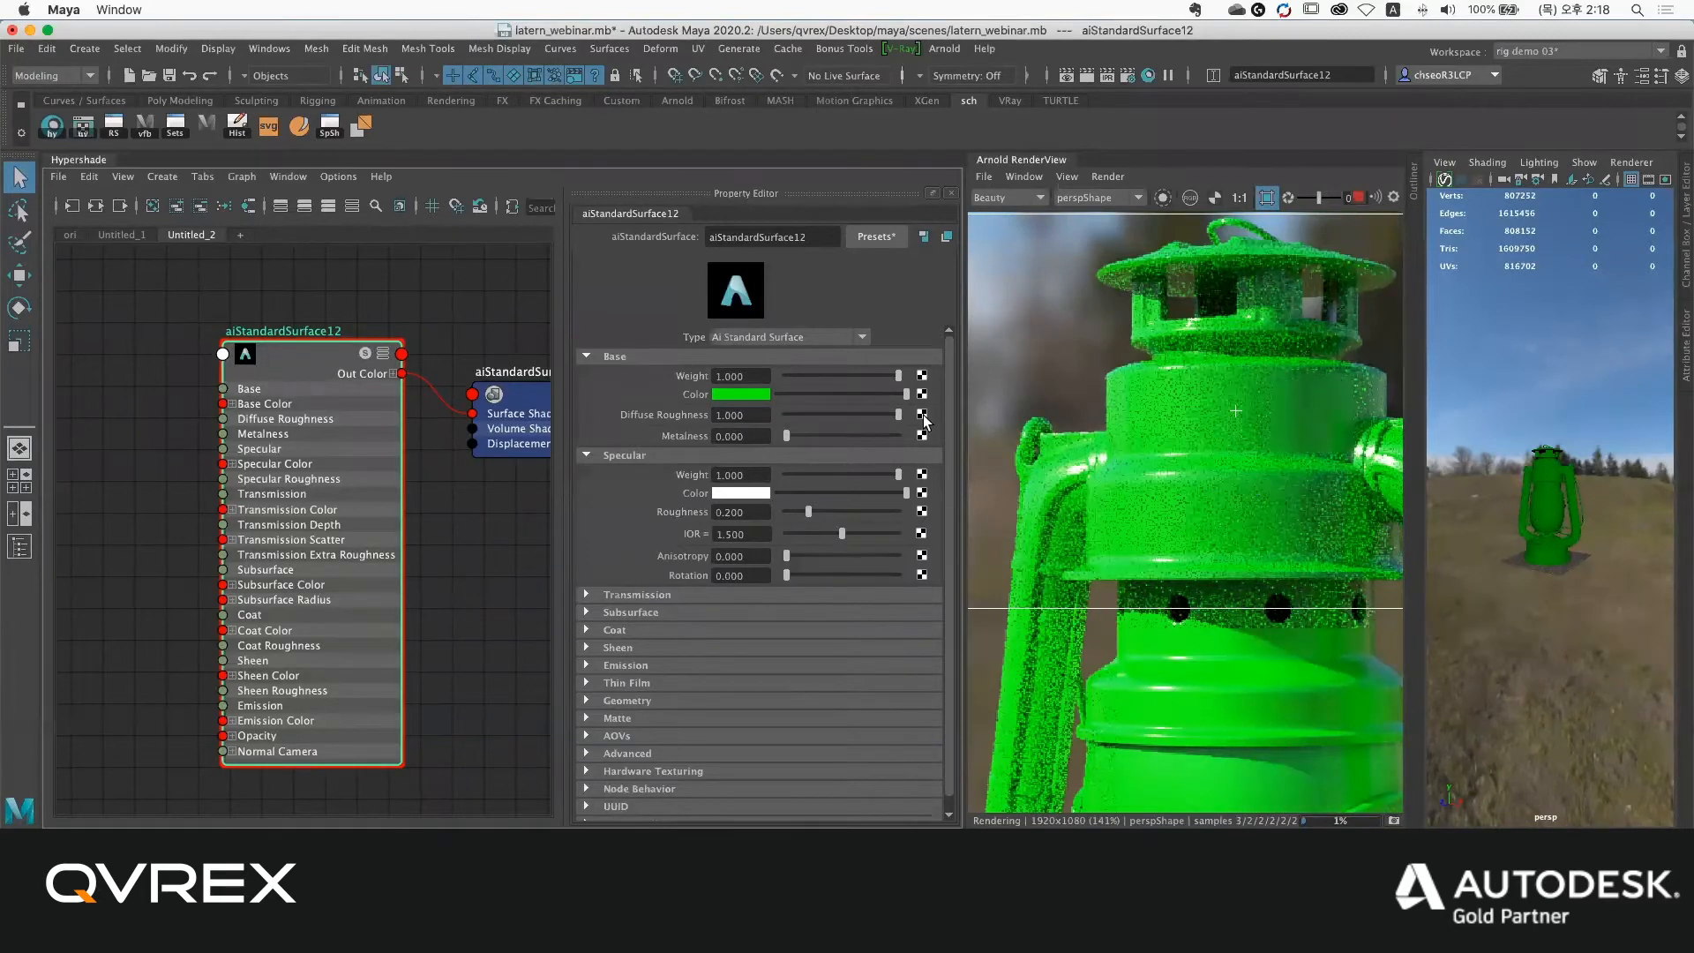
{"action": "left_click_drag", "start_coordinate": [813, 414], "coordinate": [767, 417]}
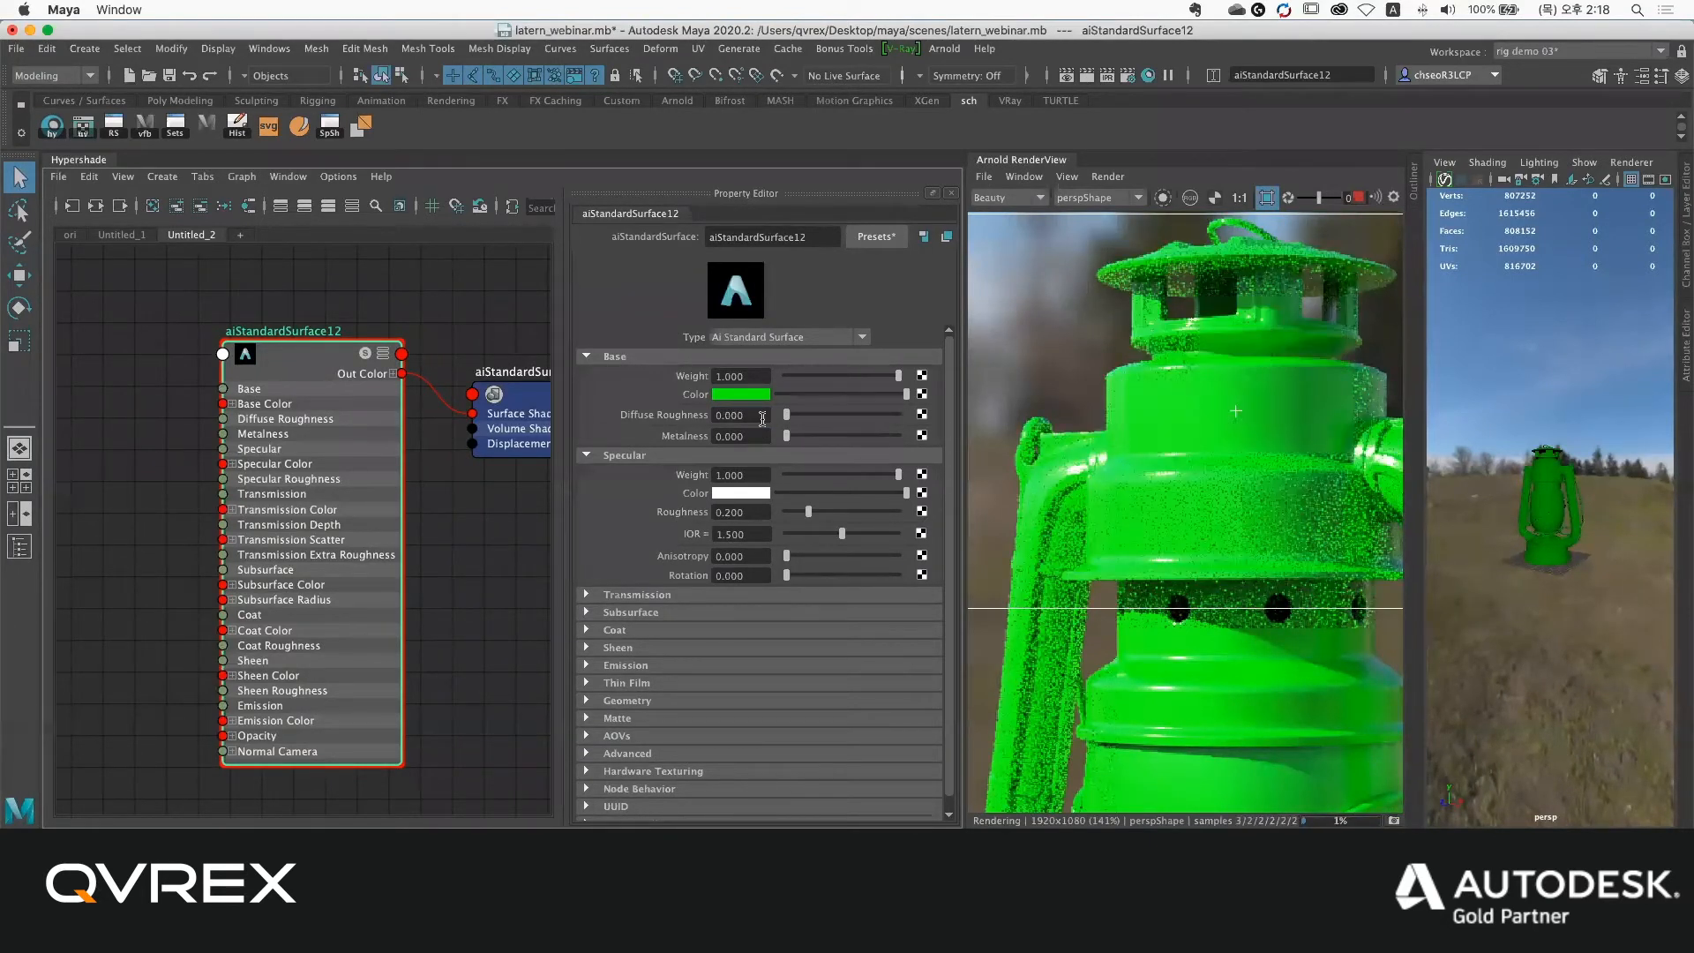
{"action": "left_click", "coordinate": [900, 414]}
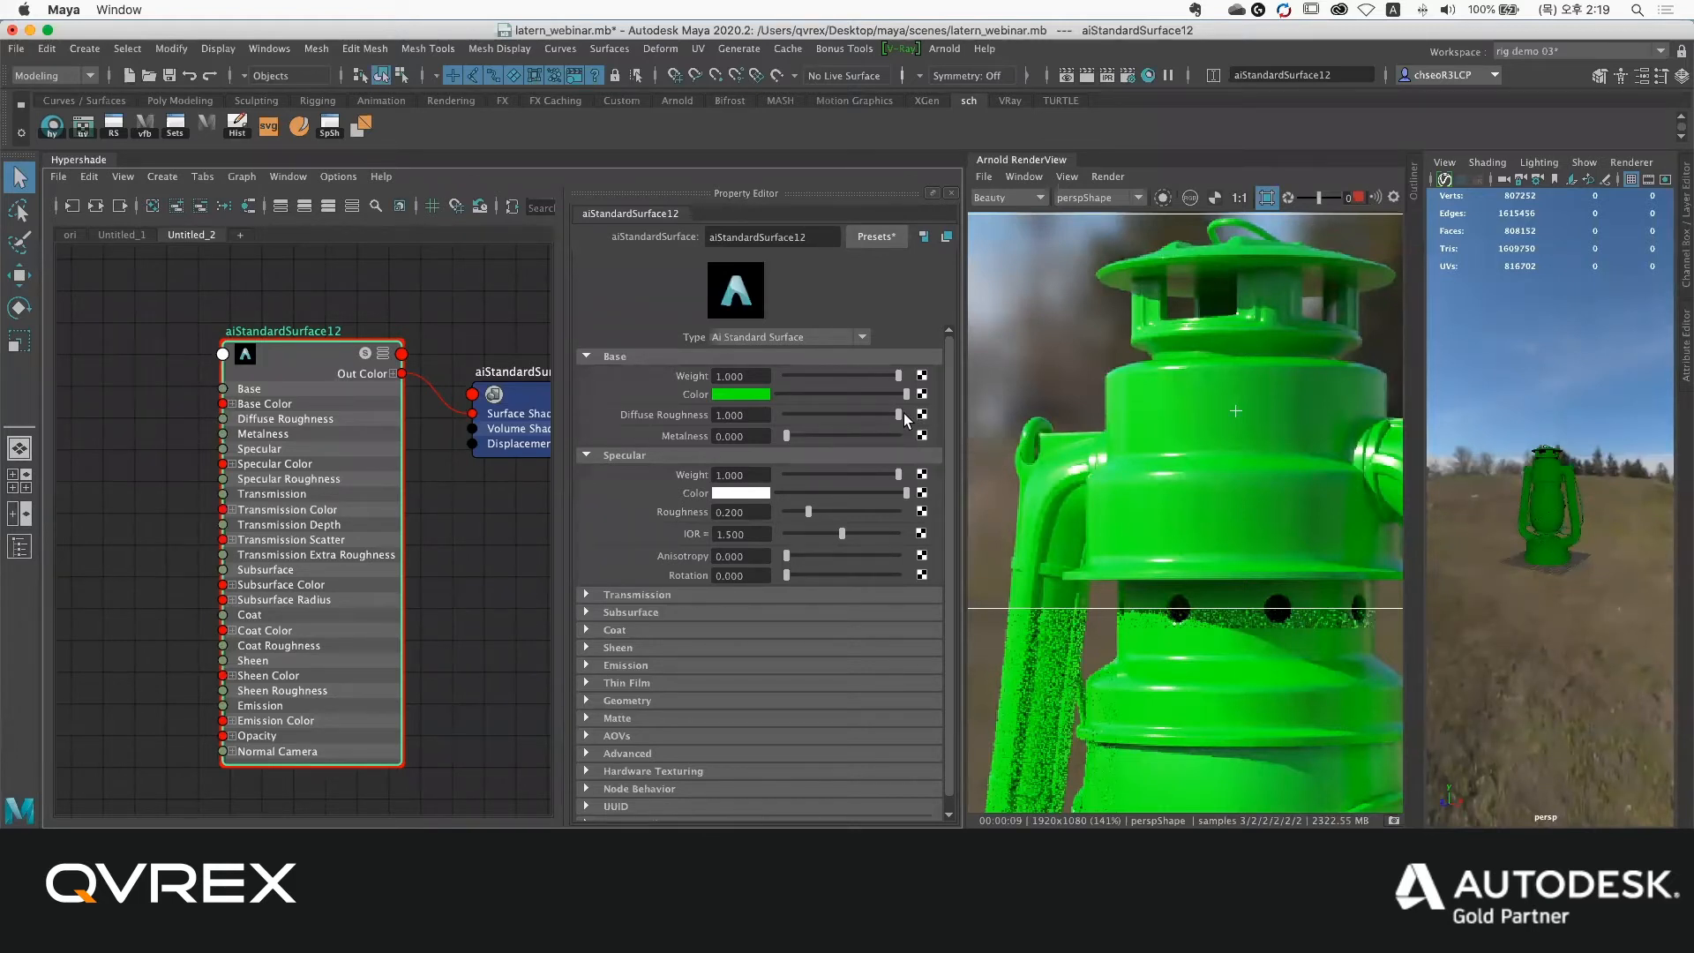
{"action": "left_click_drag", "start_coordinate": [894, 413], "coordinate": [755, 426]}
{"action": "scroll", "coordinate": [1099, 459], "scroll_direction": "down", "scroll_amount": 2}
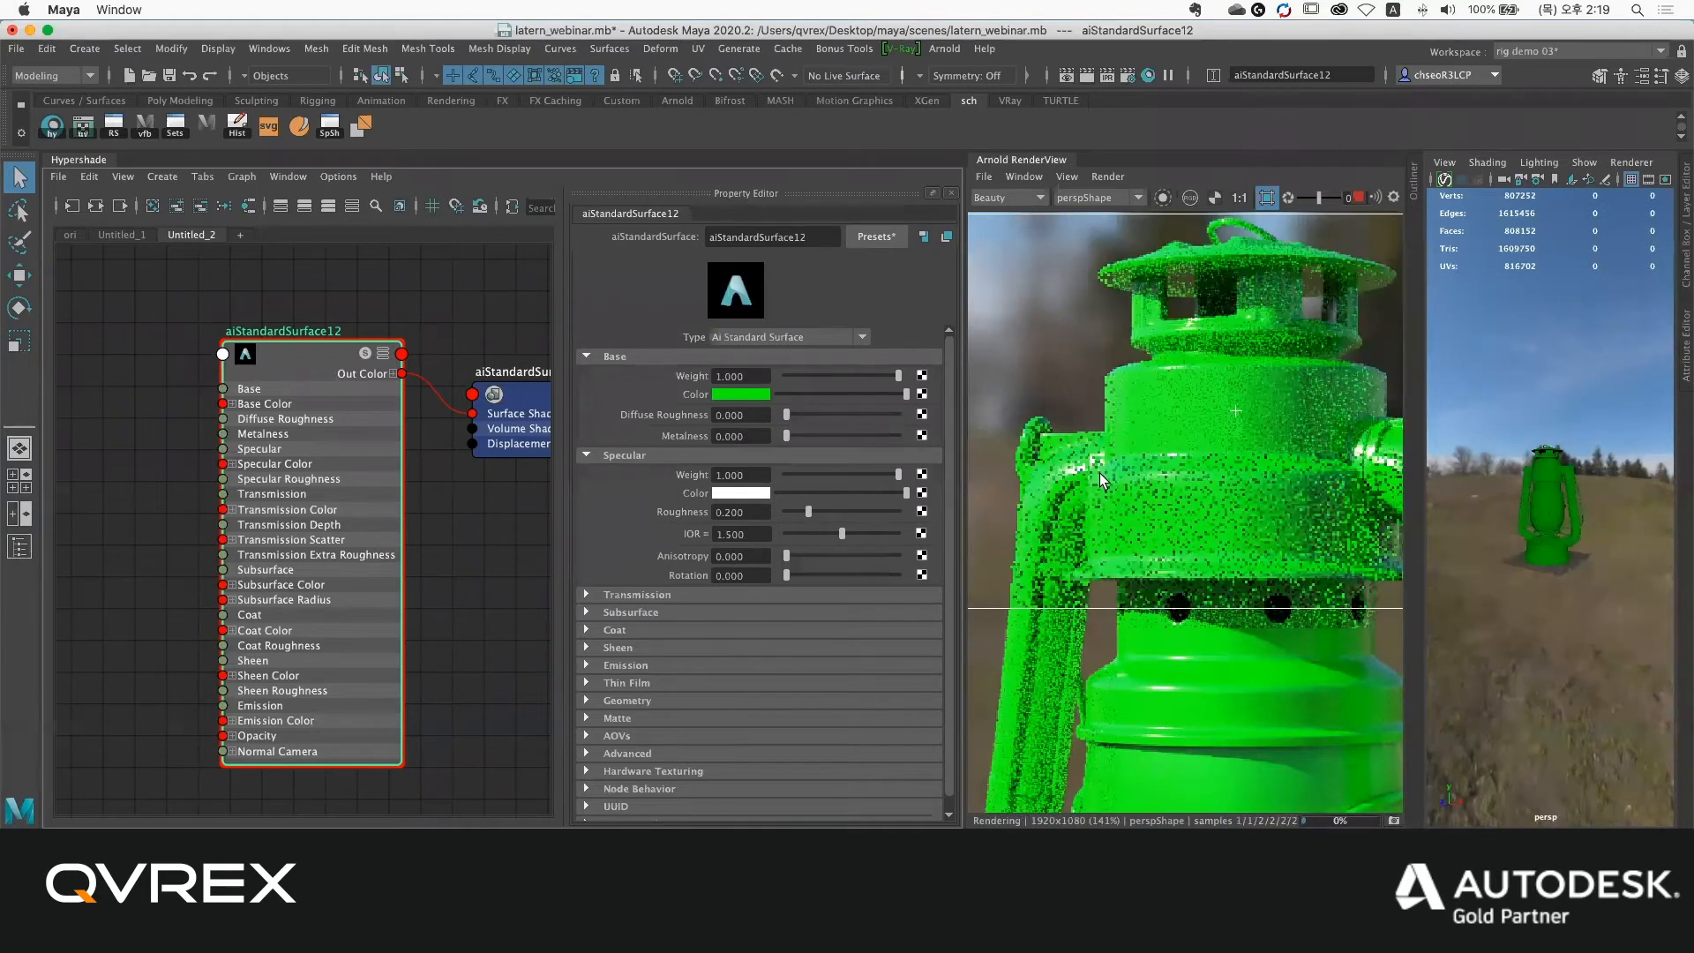
Raise the metalness of aiStandardSurface12 to 1 to inspect the lantern's metallic render, and set it back to 0
{"action": "middle_click_drag", "start_coordinate": [1095, 431], "coordinate": [1043, 378]}
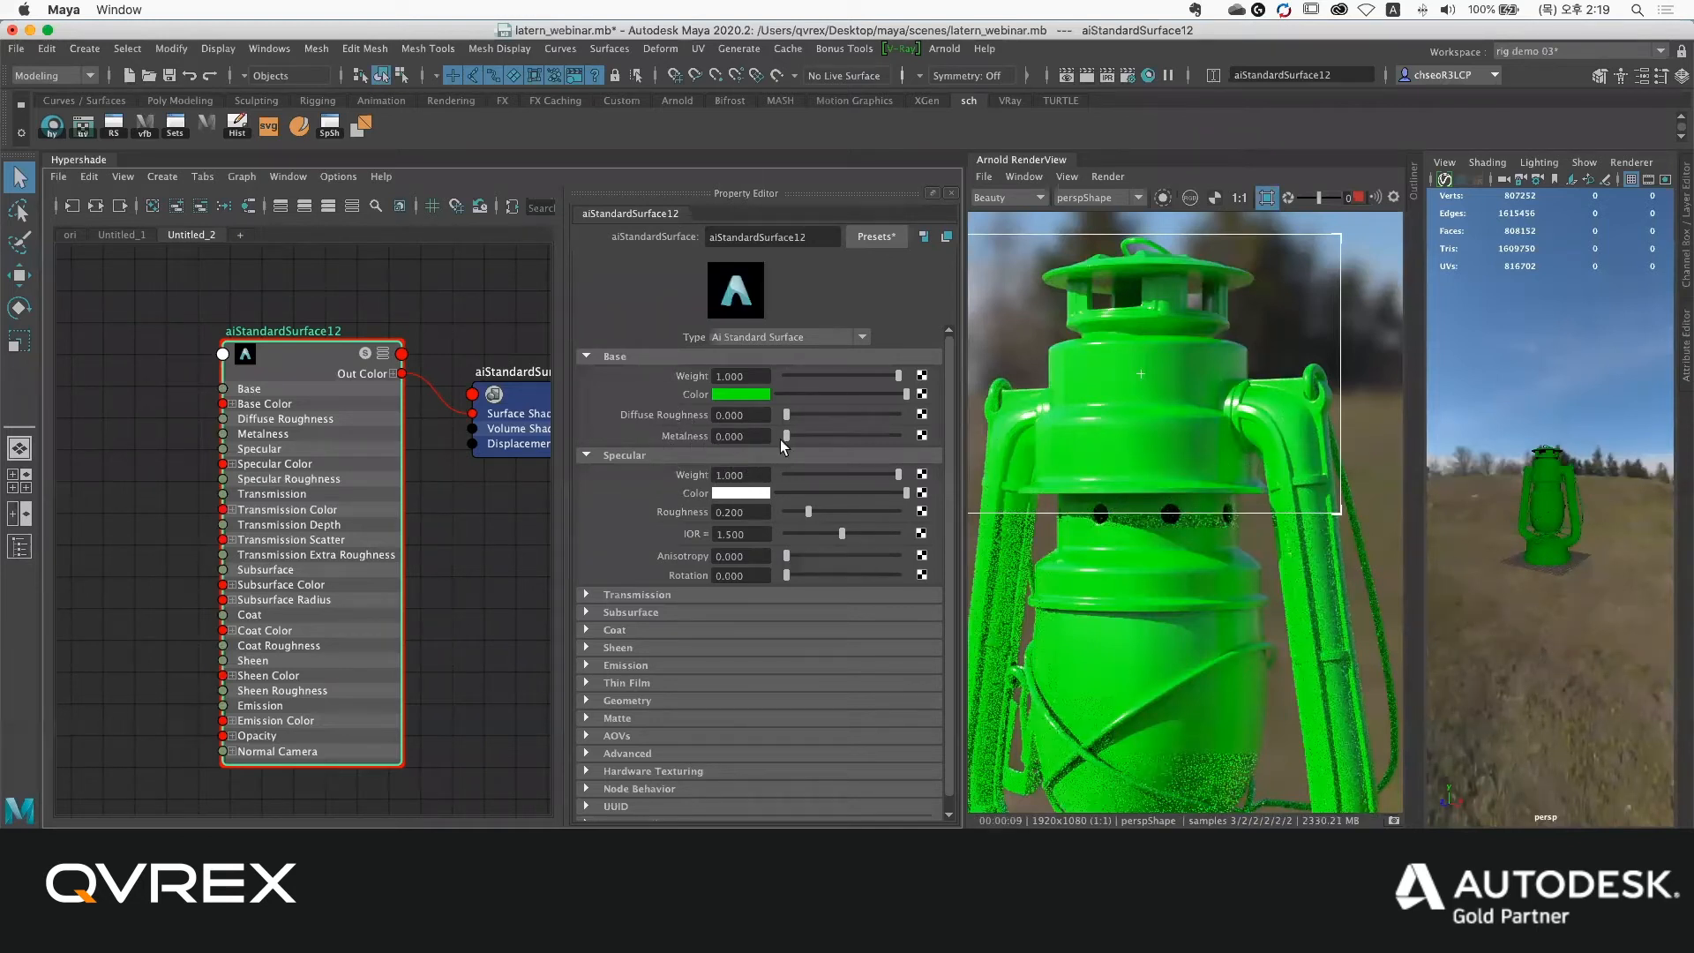
{"action": "left_click_drag", "start_coordinate": [780, 439], "coordinate": [697, 474]}
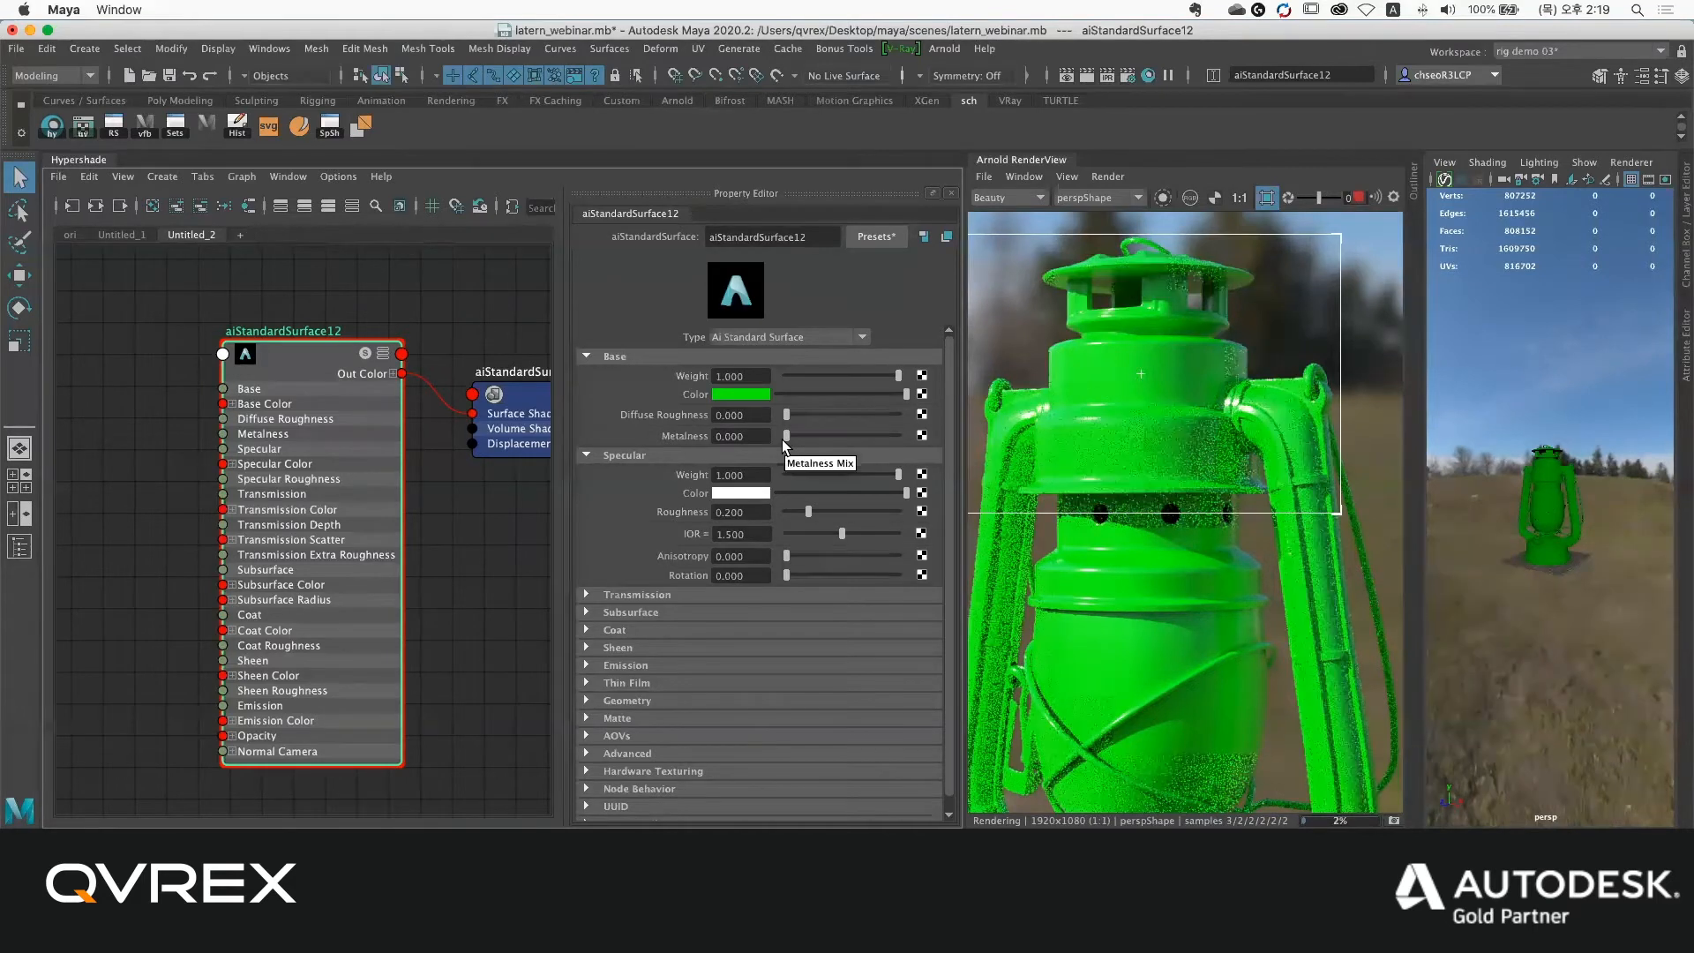
{"action": "left_click_drag", "start_coordinate": [787, 438], "coordinate": [921, 448]}
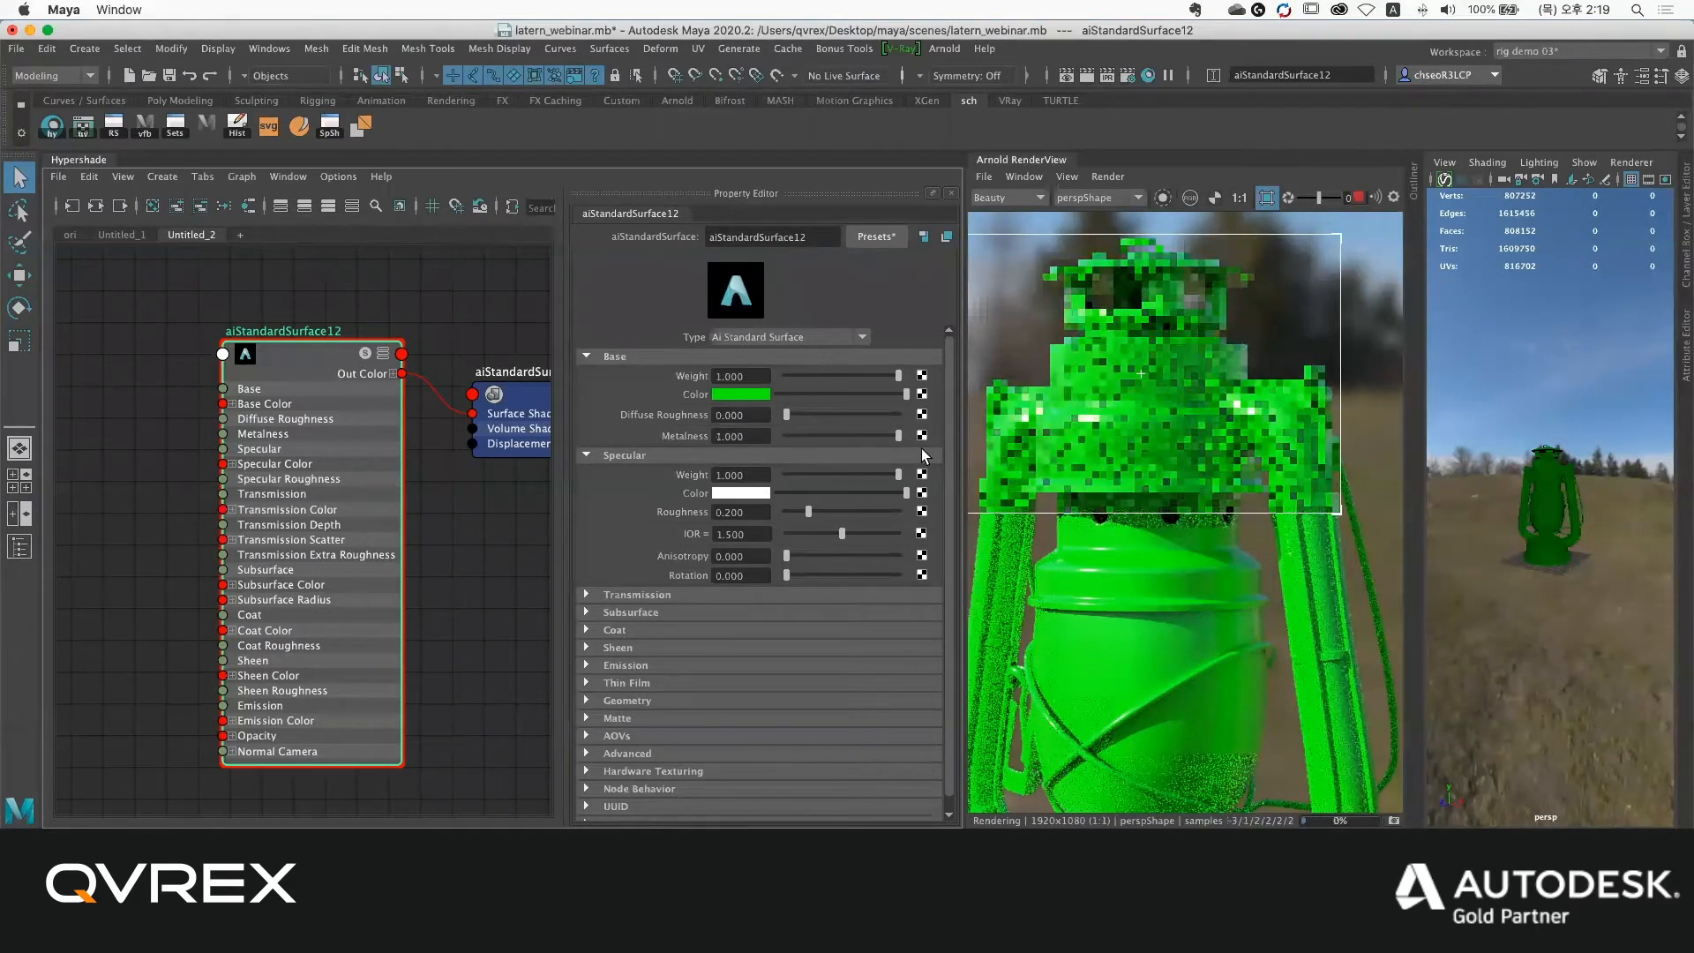
{"action": "middle_click_drag", "start_coordinate": [1140, 443], "coordinate": [1202, 482]}
{"action": "scroll", "coordinate": [1202, 481], "scroll_direction": "up", "scroll_amount": 2}
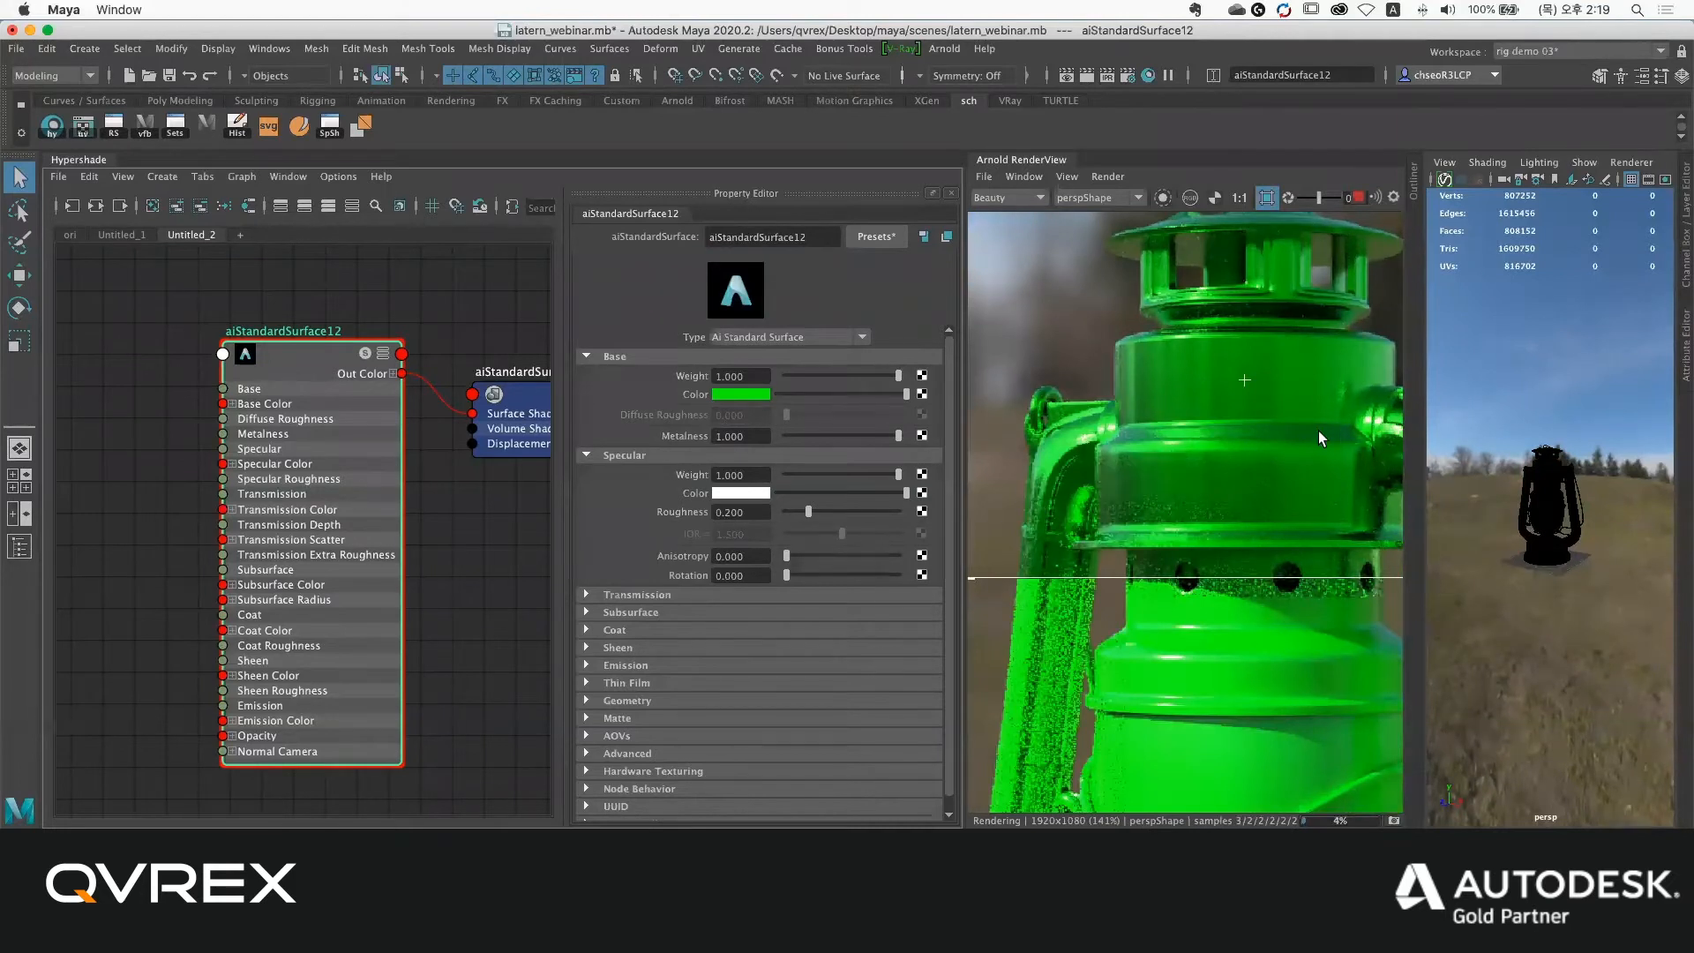
{"action": "middle_click_drag", "start_coordinate": [1318, 430], "coordinate": [1271, 450]}
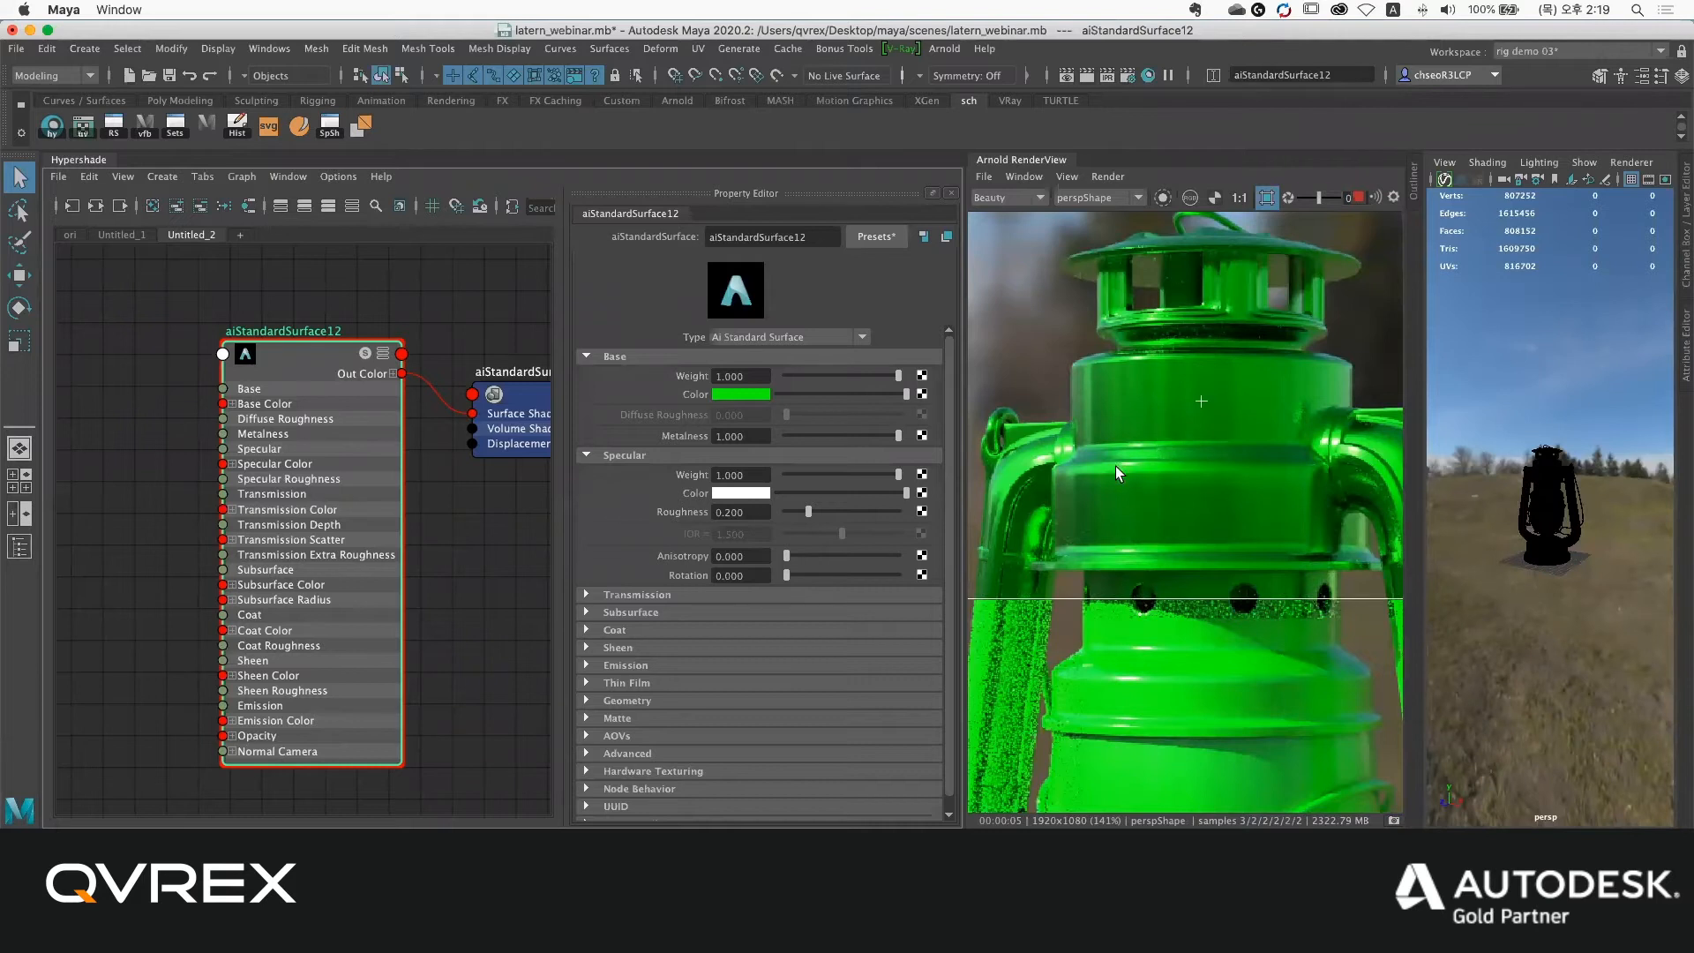
{"action": "middle_click_drag", "start_coordinate": [1120, 443], "coordinate": [1149, 408]}
{"action": "scroll", "coordinate": [1163, 430], "scroll_direction": "down", "scroll_amount": 1}
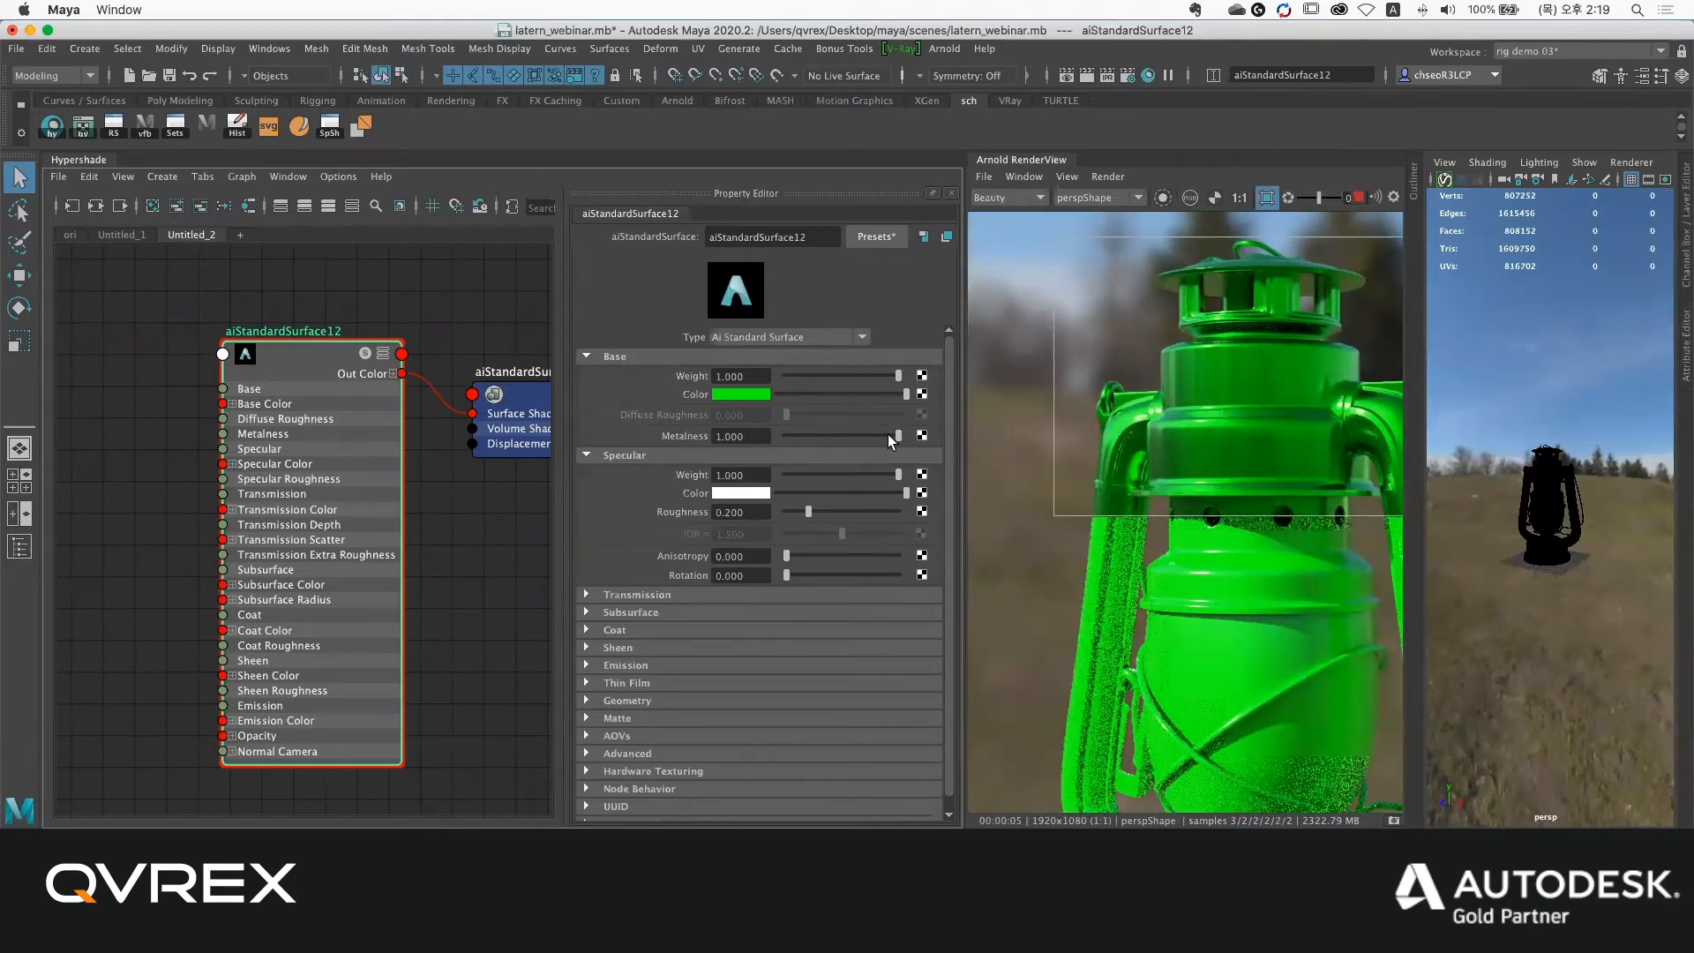
{"action": "left_click_drag", "start_coordinate": [881, 437], "coordinate": [762, 437]}
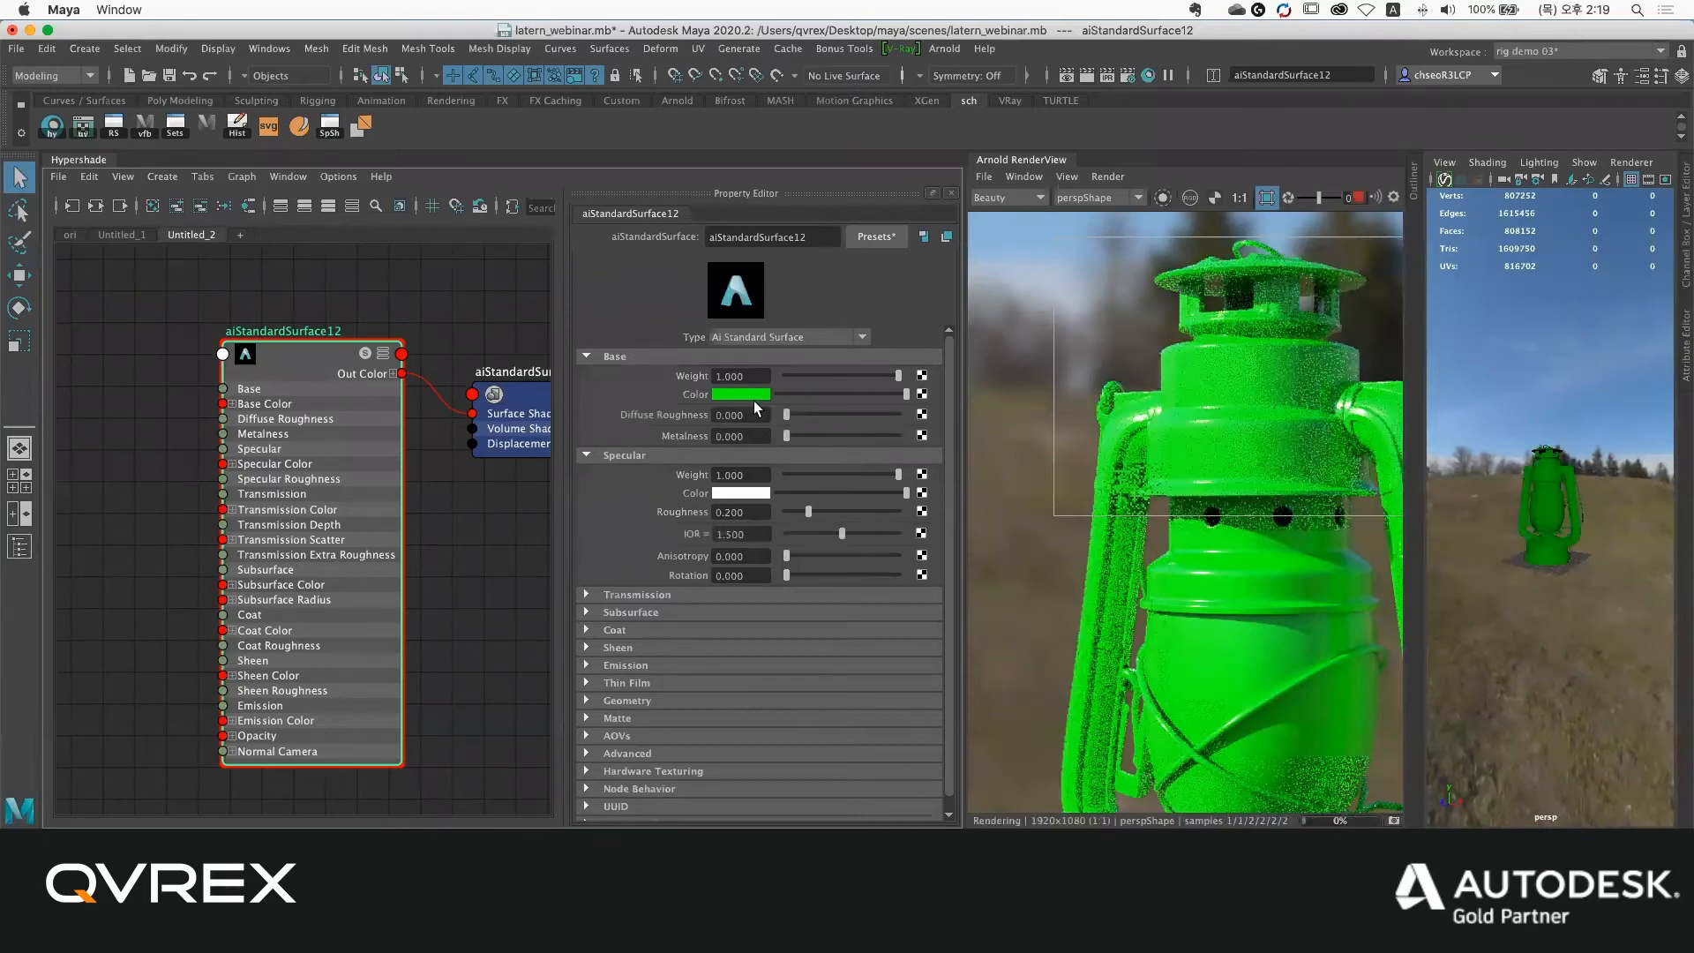
Change the base color of aiStandardSurface12 to red and lower the render view's exposure to examine the highlights on the handle joint
{"action": "scroll", "coordinate": [1135, 409], "scroll_direction": "up", "scroll_amount": 3}
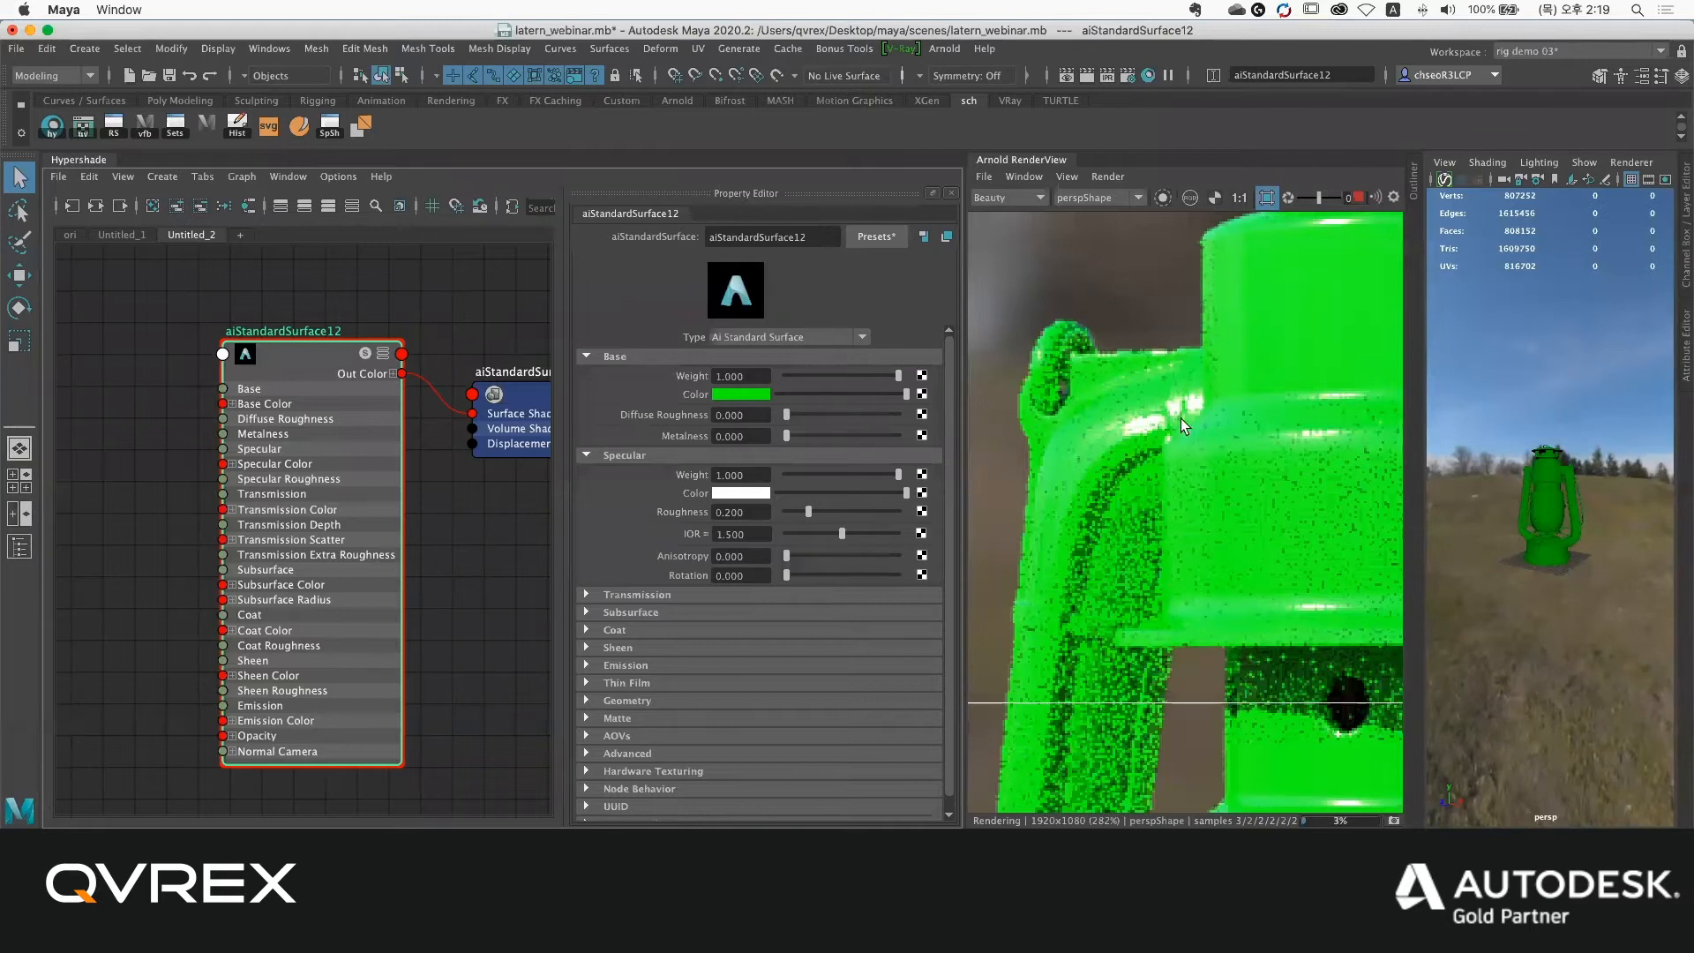
{"action": "left_click", "coordinate": [757, 395]}
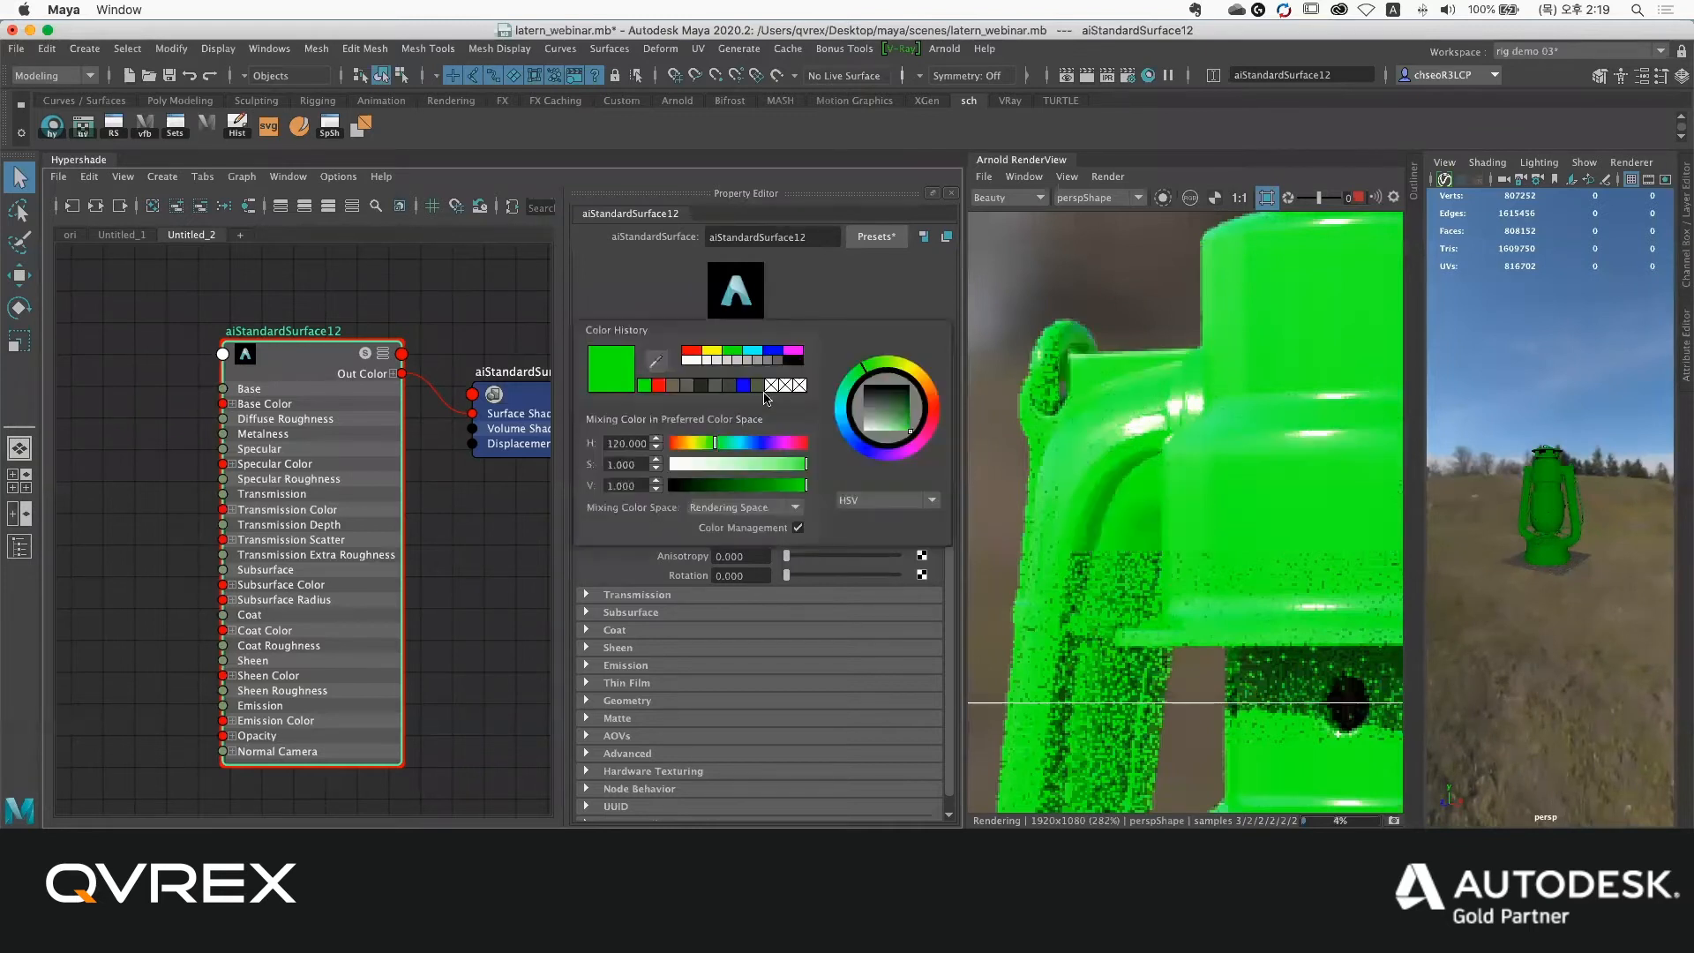
{"action": "left_click", "coordinate": [692, 350]}
{"action": "left_click_drag", "start_coordinate": [1318, 203], "coordinate": [1304, 199]}
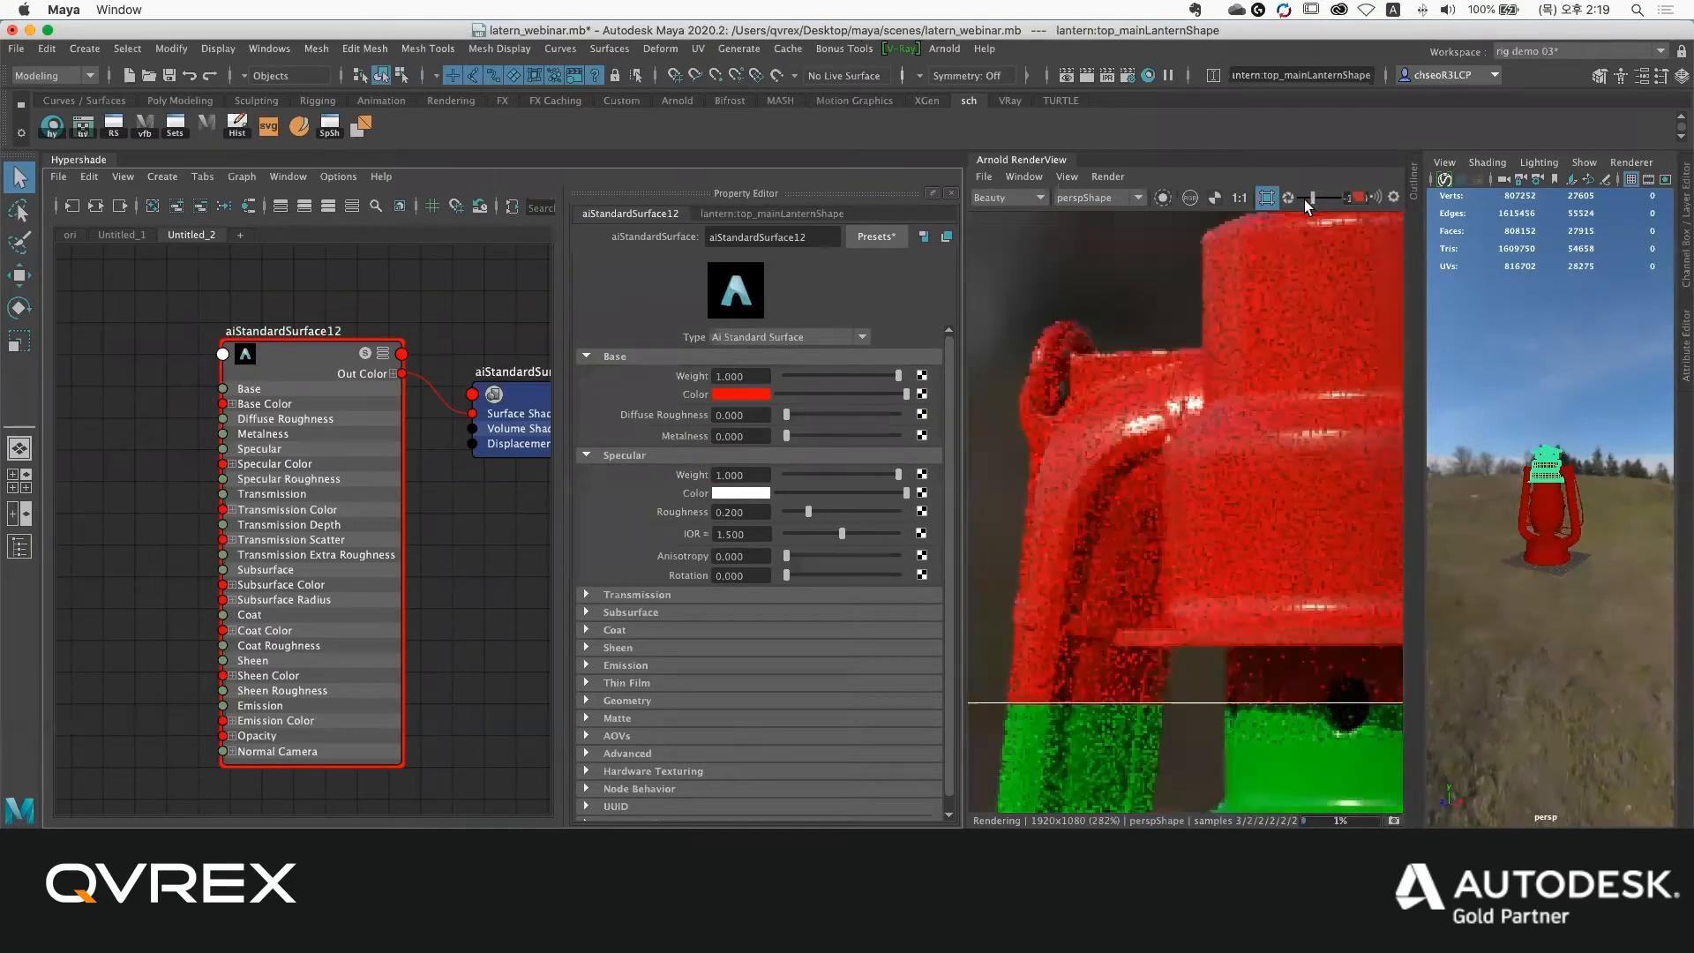
{"action": "scroll", "coordinate": [1234, 330], "scroll_direction": "up", "scroll_amount": 2}
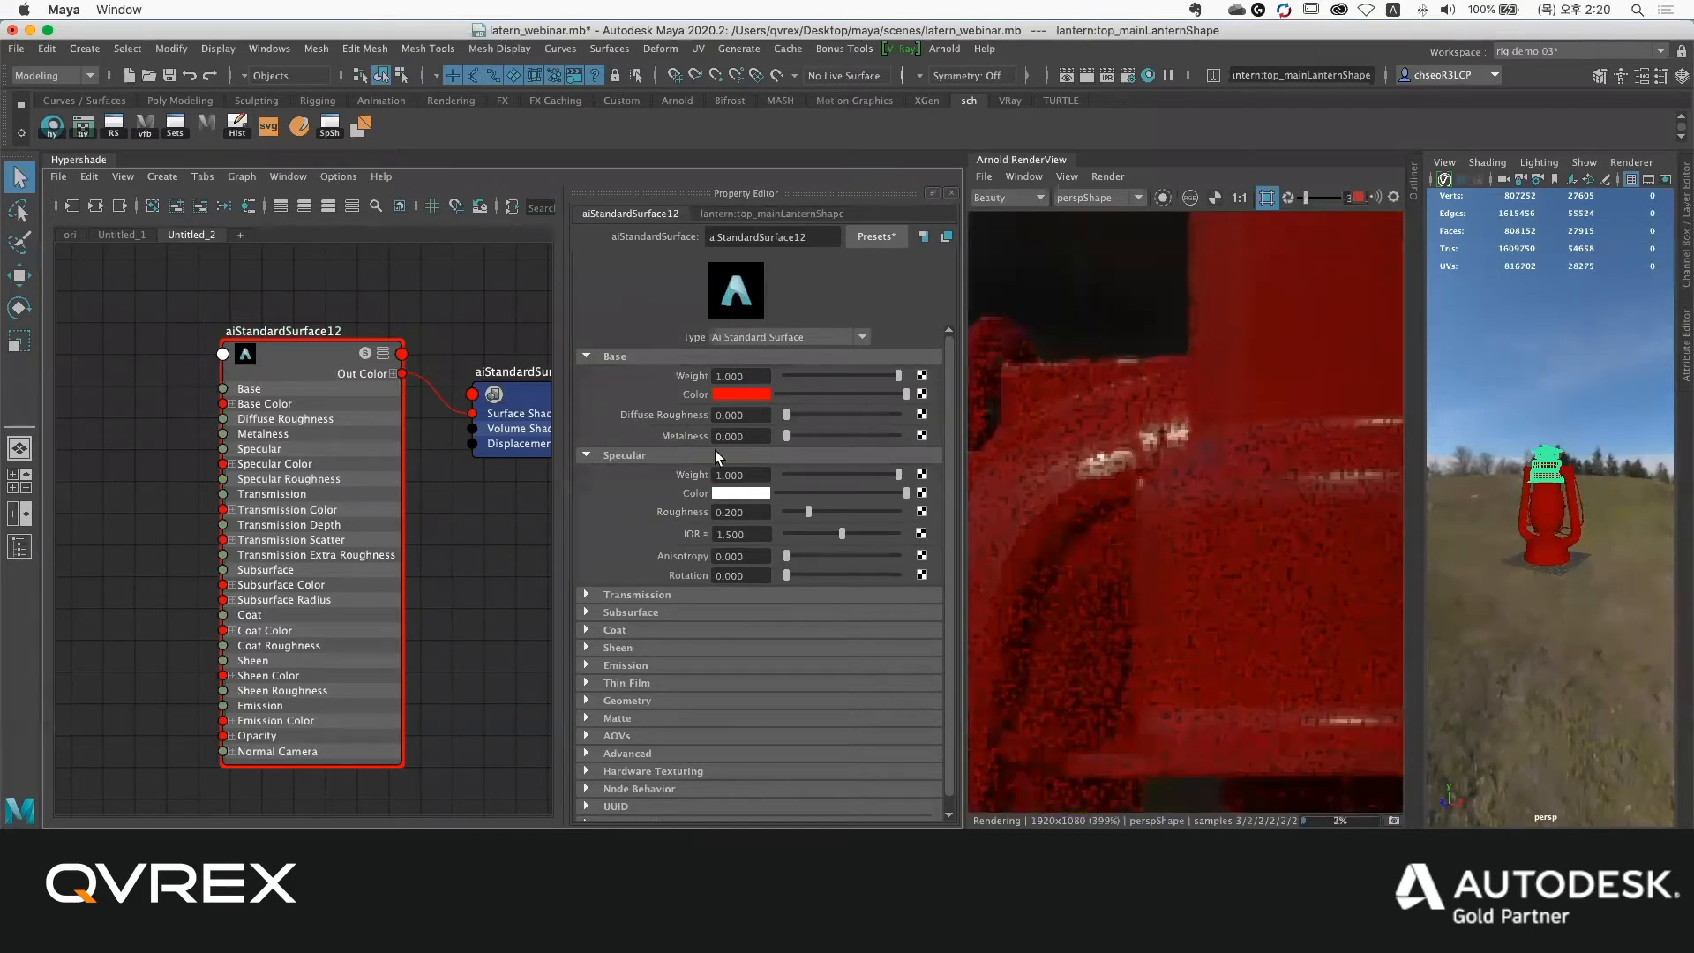
{"action": "scroll", "coordinate": [1162, 448], "scroll_direction": "down", "scroll_amount": 1}
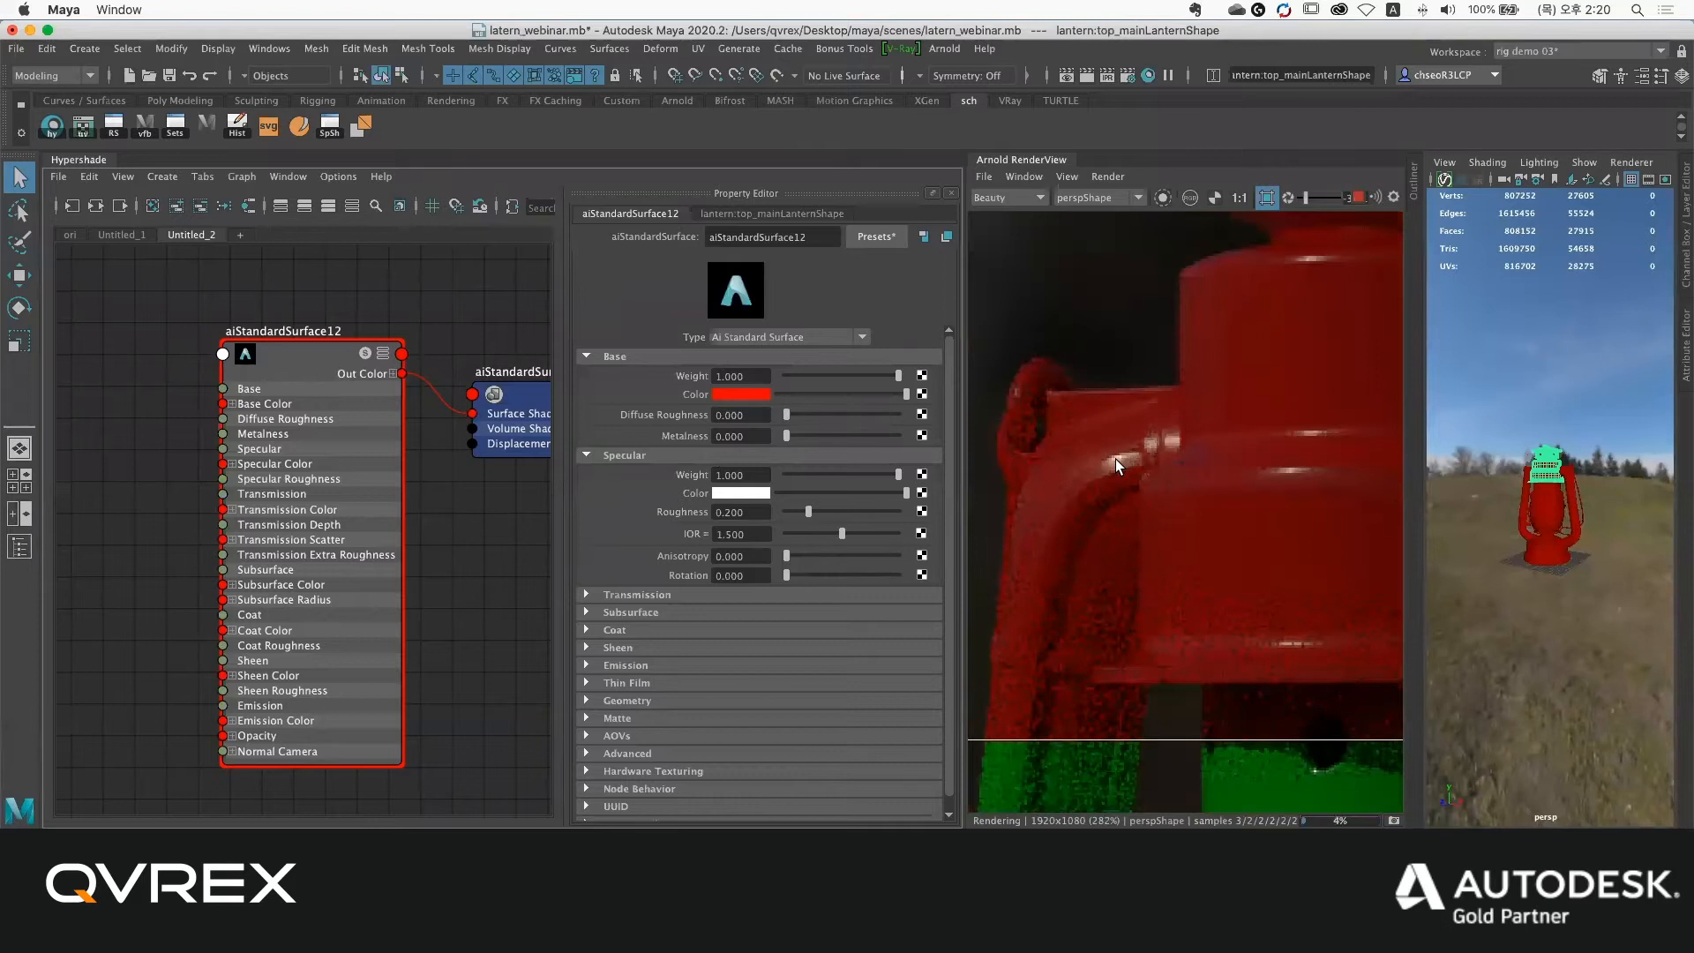
Apply the brown color from the color history as the base color, and set the metalness to 1
{"action": "left_click", "coordinate": [721, 393]}
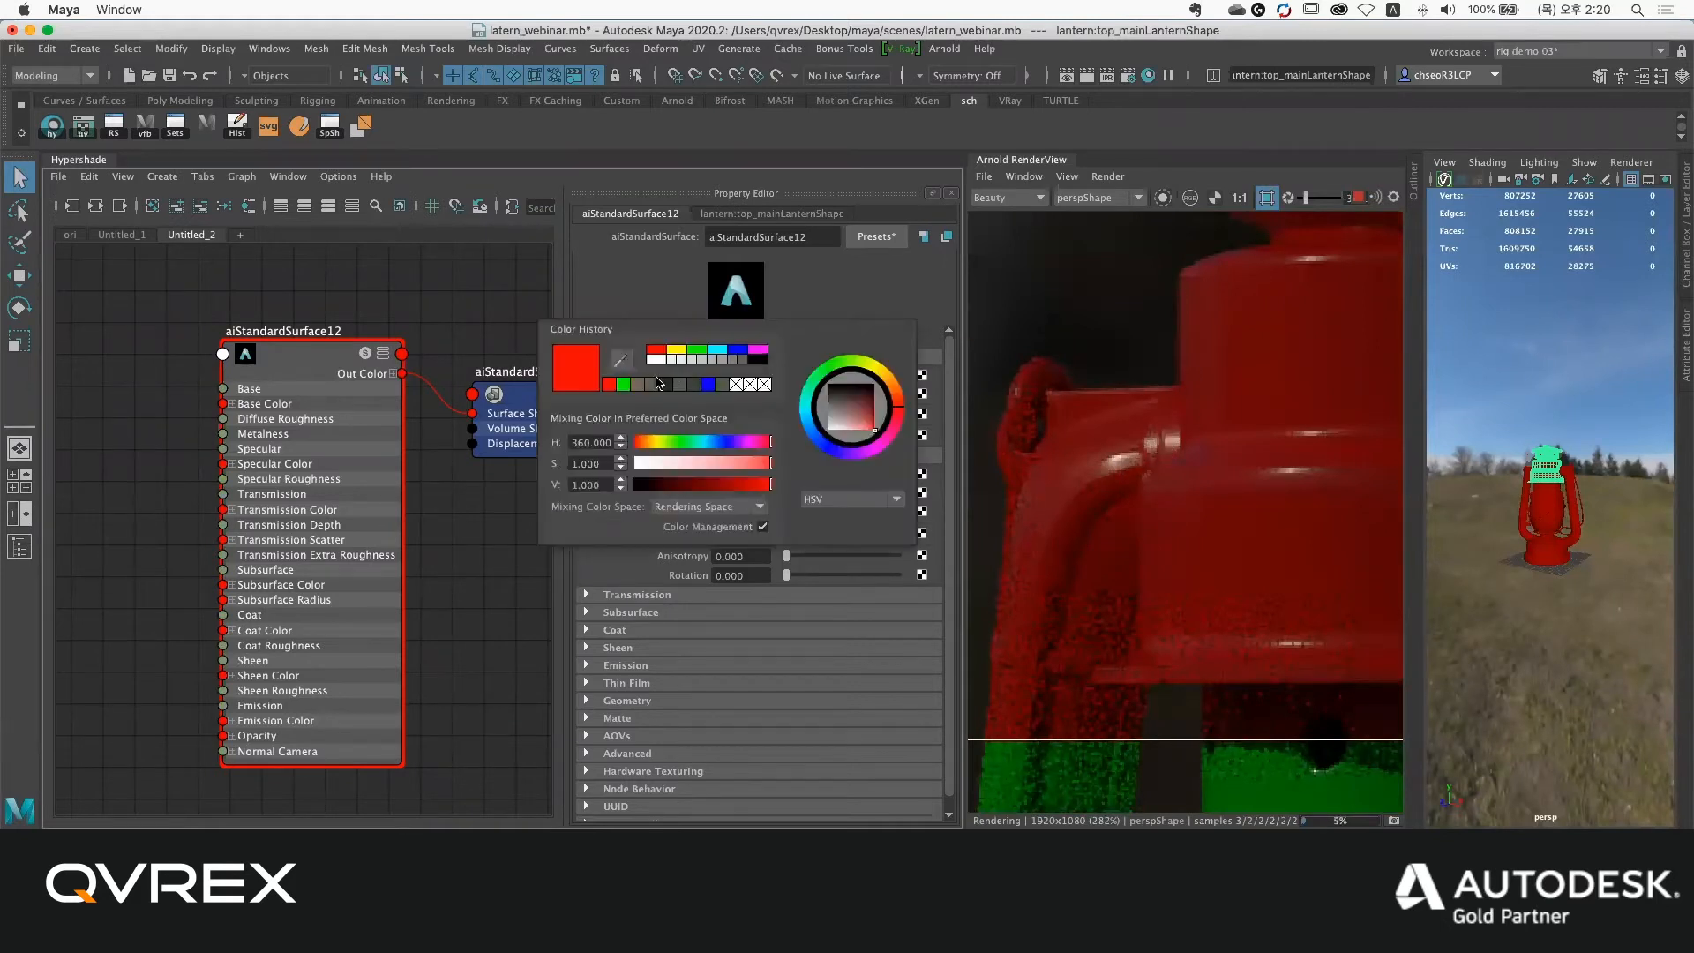
{"action": "left_click", "coordinate": [668, 385]}
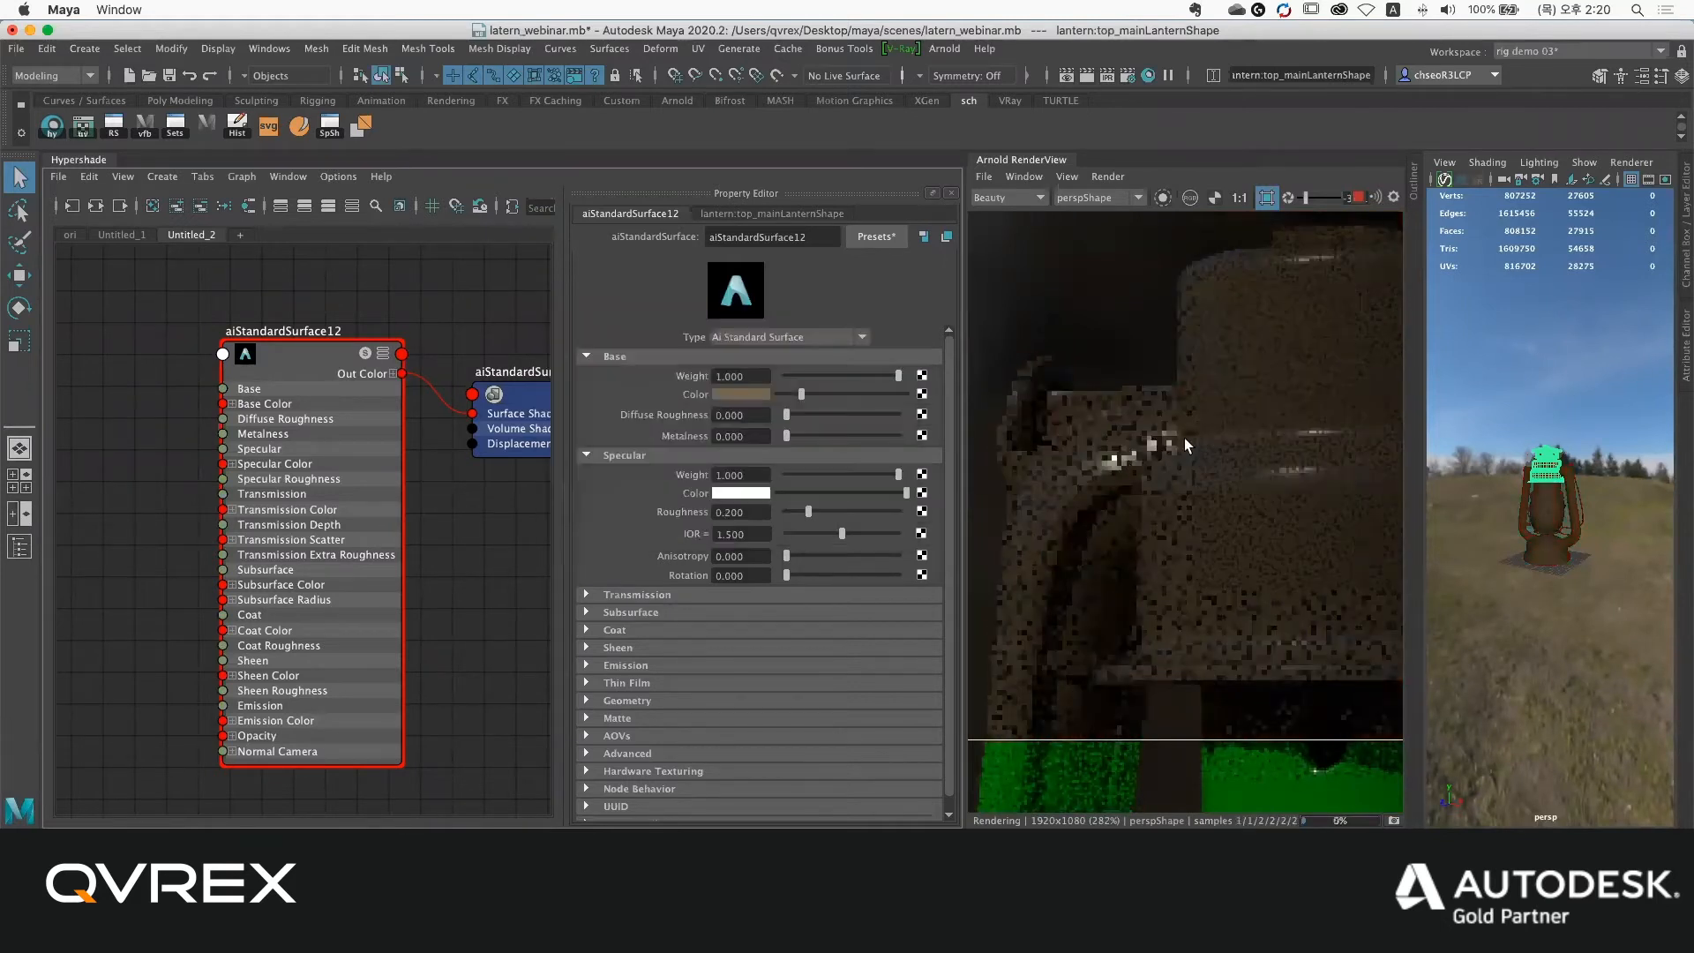
{"action": "left_click_drag", "start_coordinate": [787, 435], "coordinate": [904, 436]}
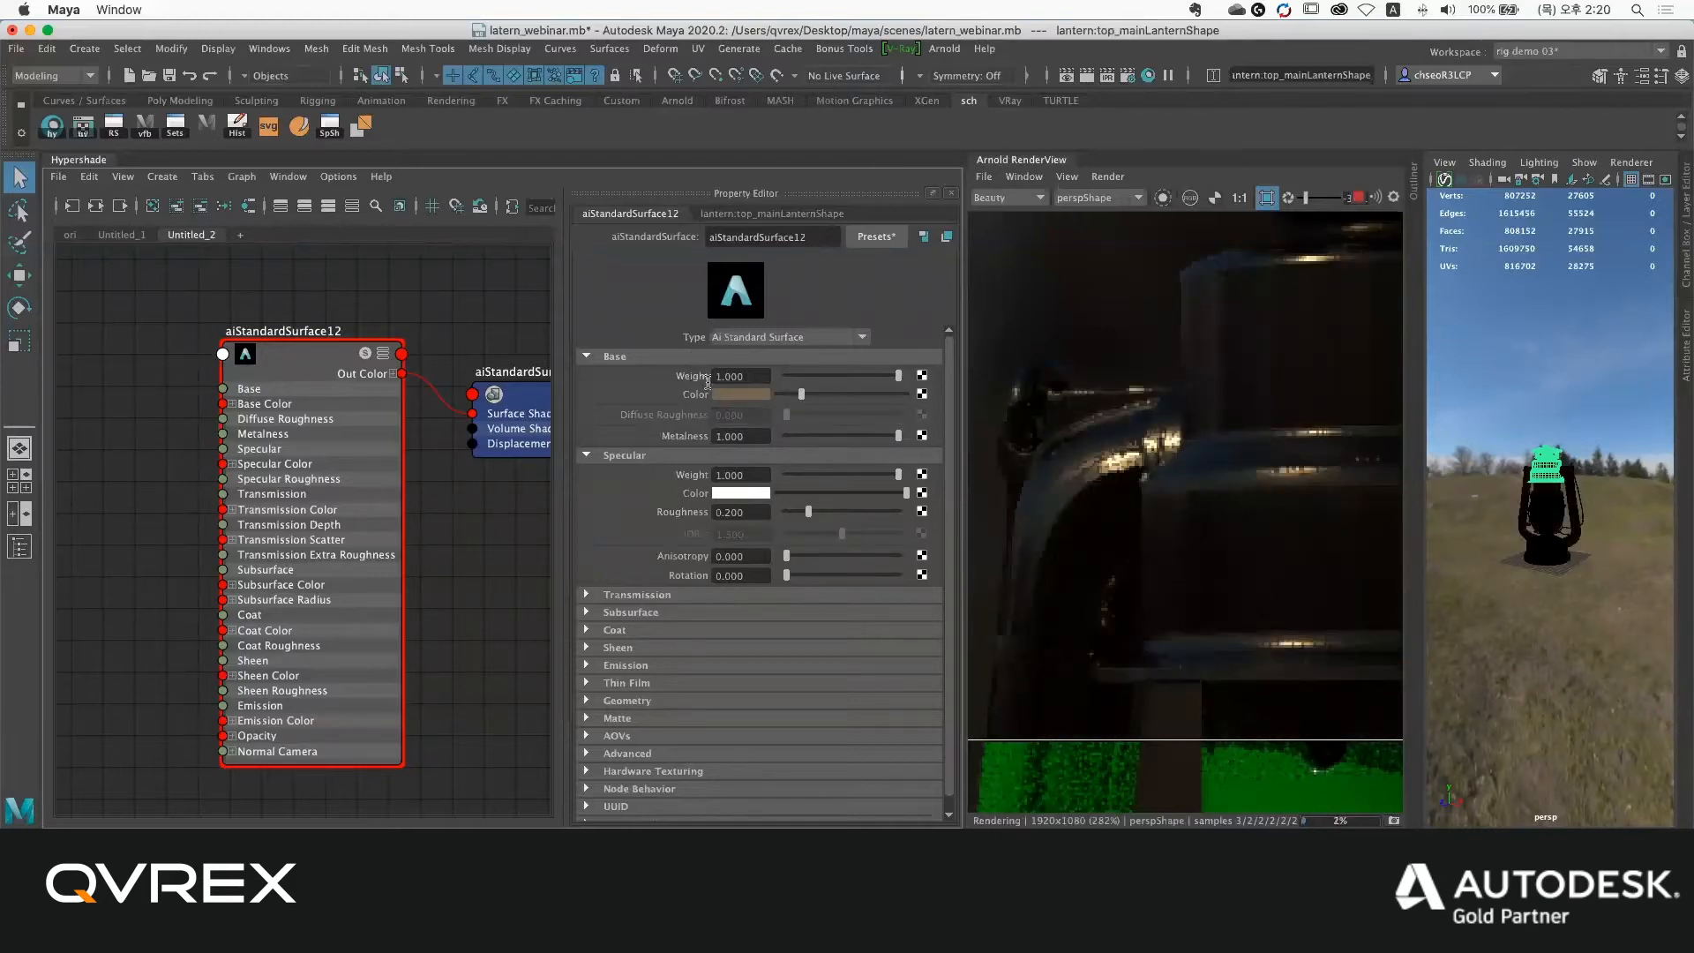
Set the base color of the fully metallic material to red to compare its tinted highlights on the handle joint
{"action": "scroll", "coordinate": [1143, 446], "scroll_direction": "up", "scroll_amount": 2}
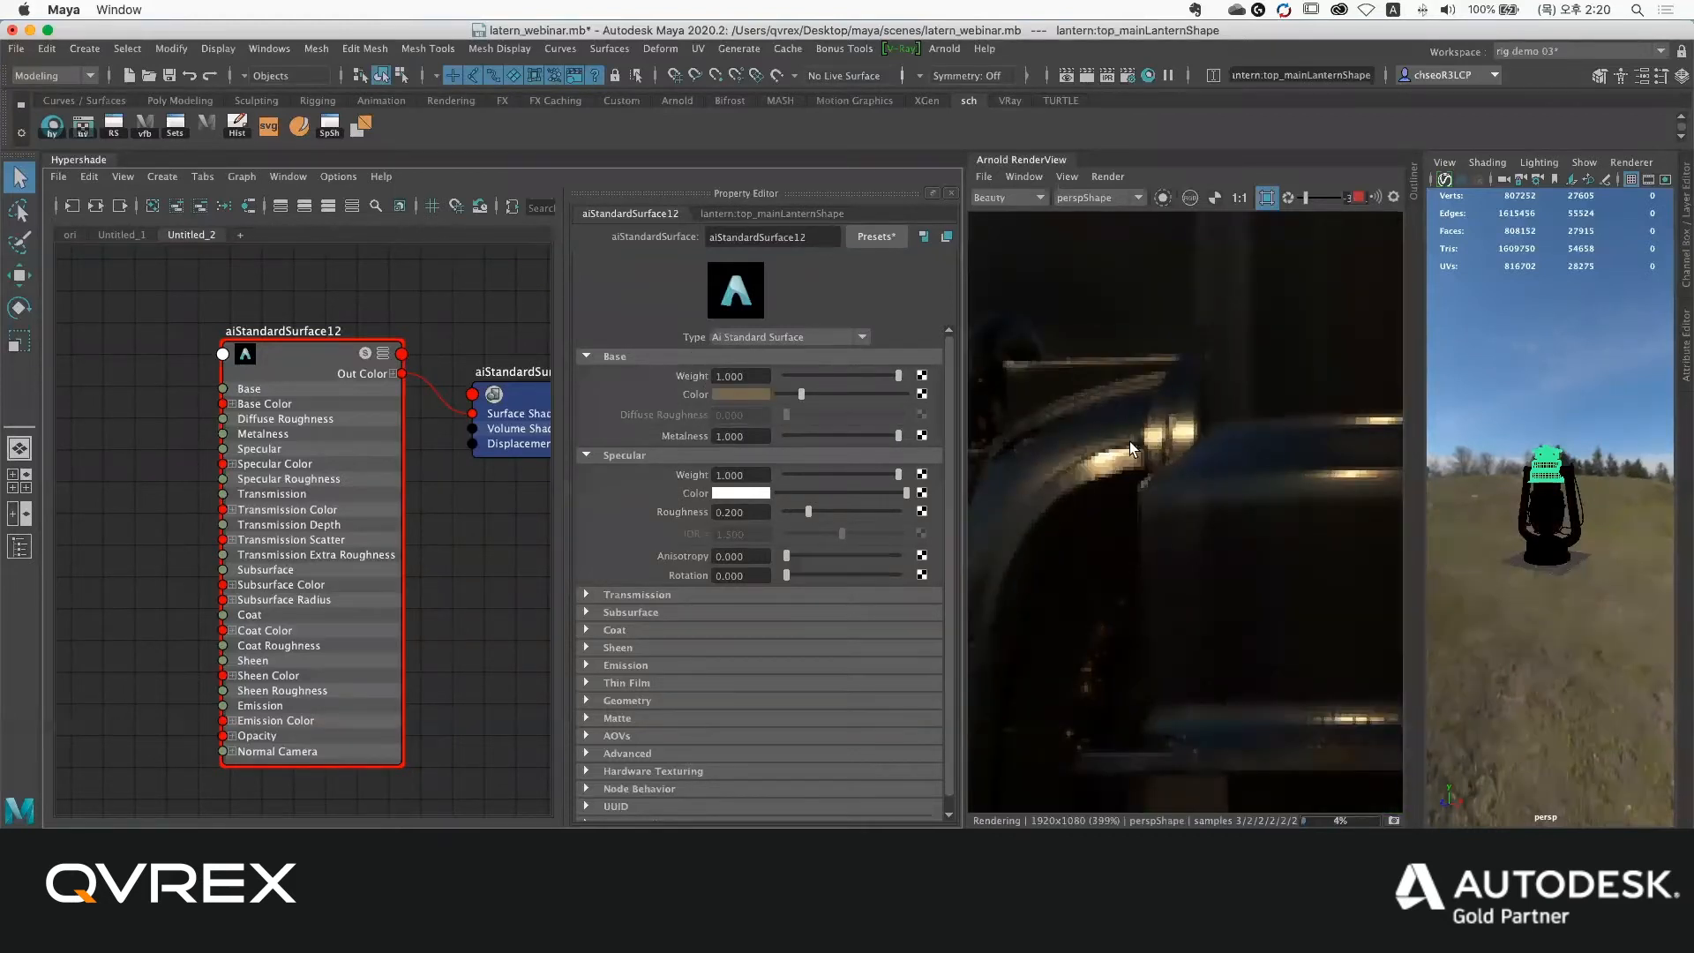
{"action": "left_click", "coordinate": [719, 396]}
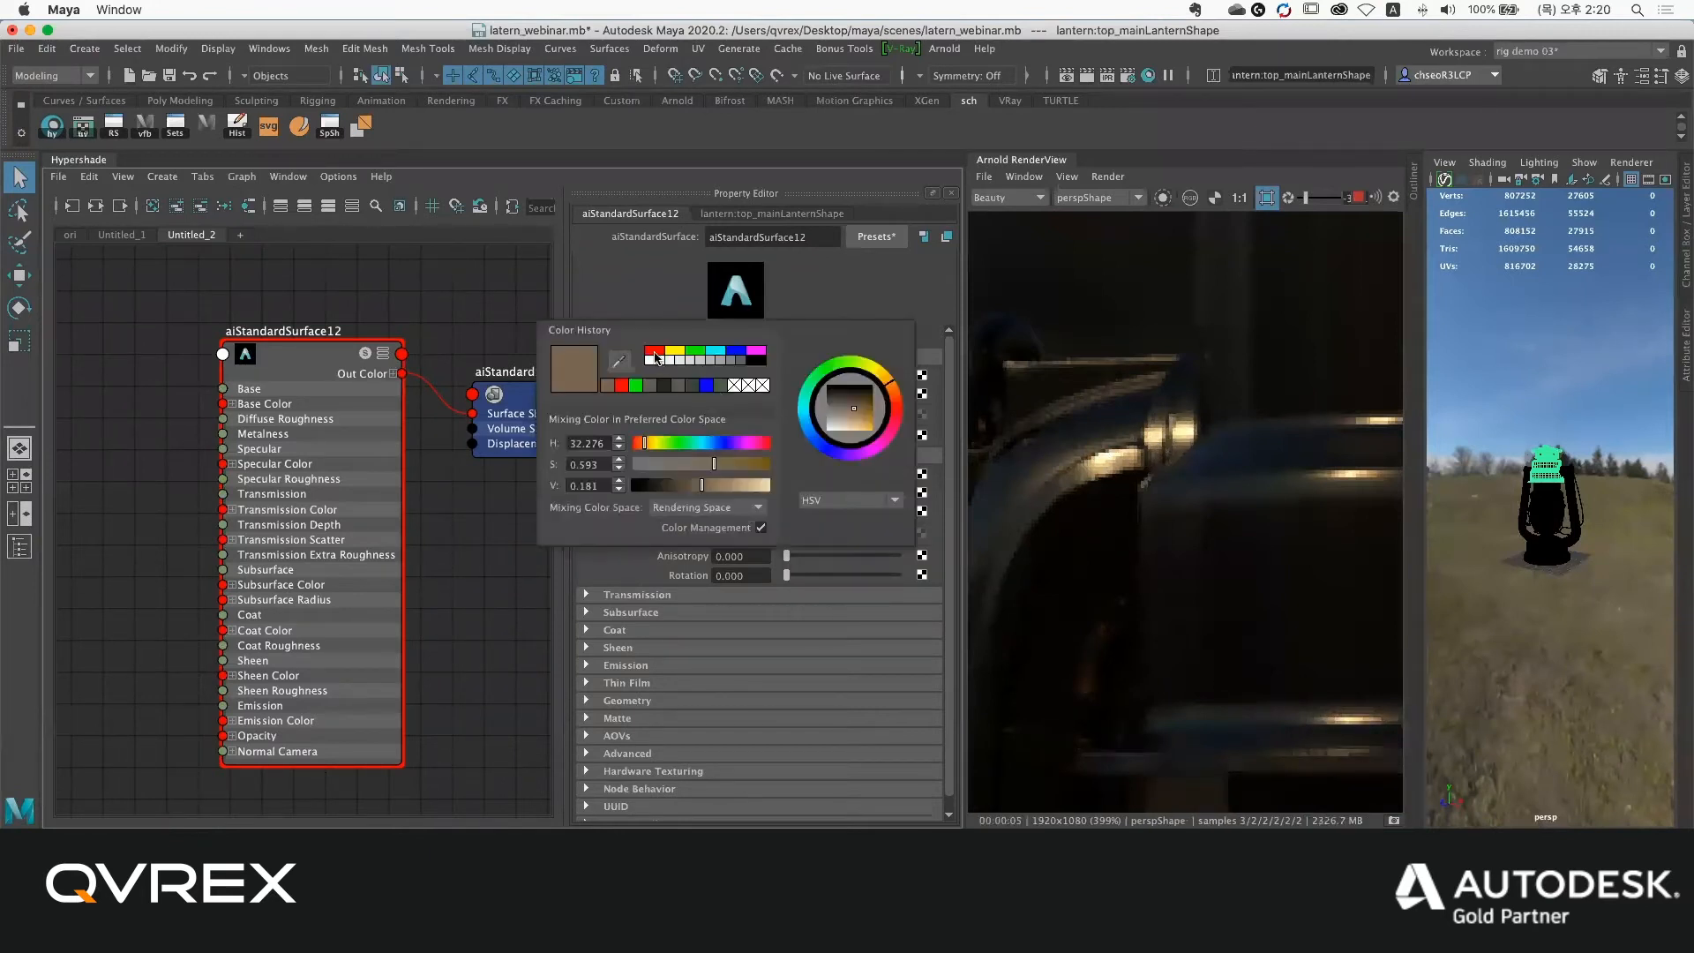
{"action": "left_click", "coordinate": [655, 352]}
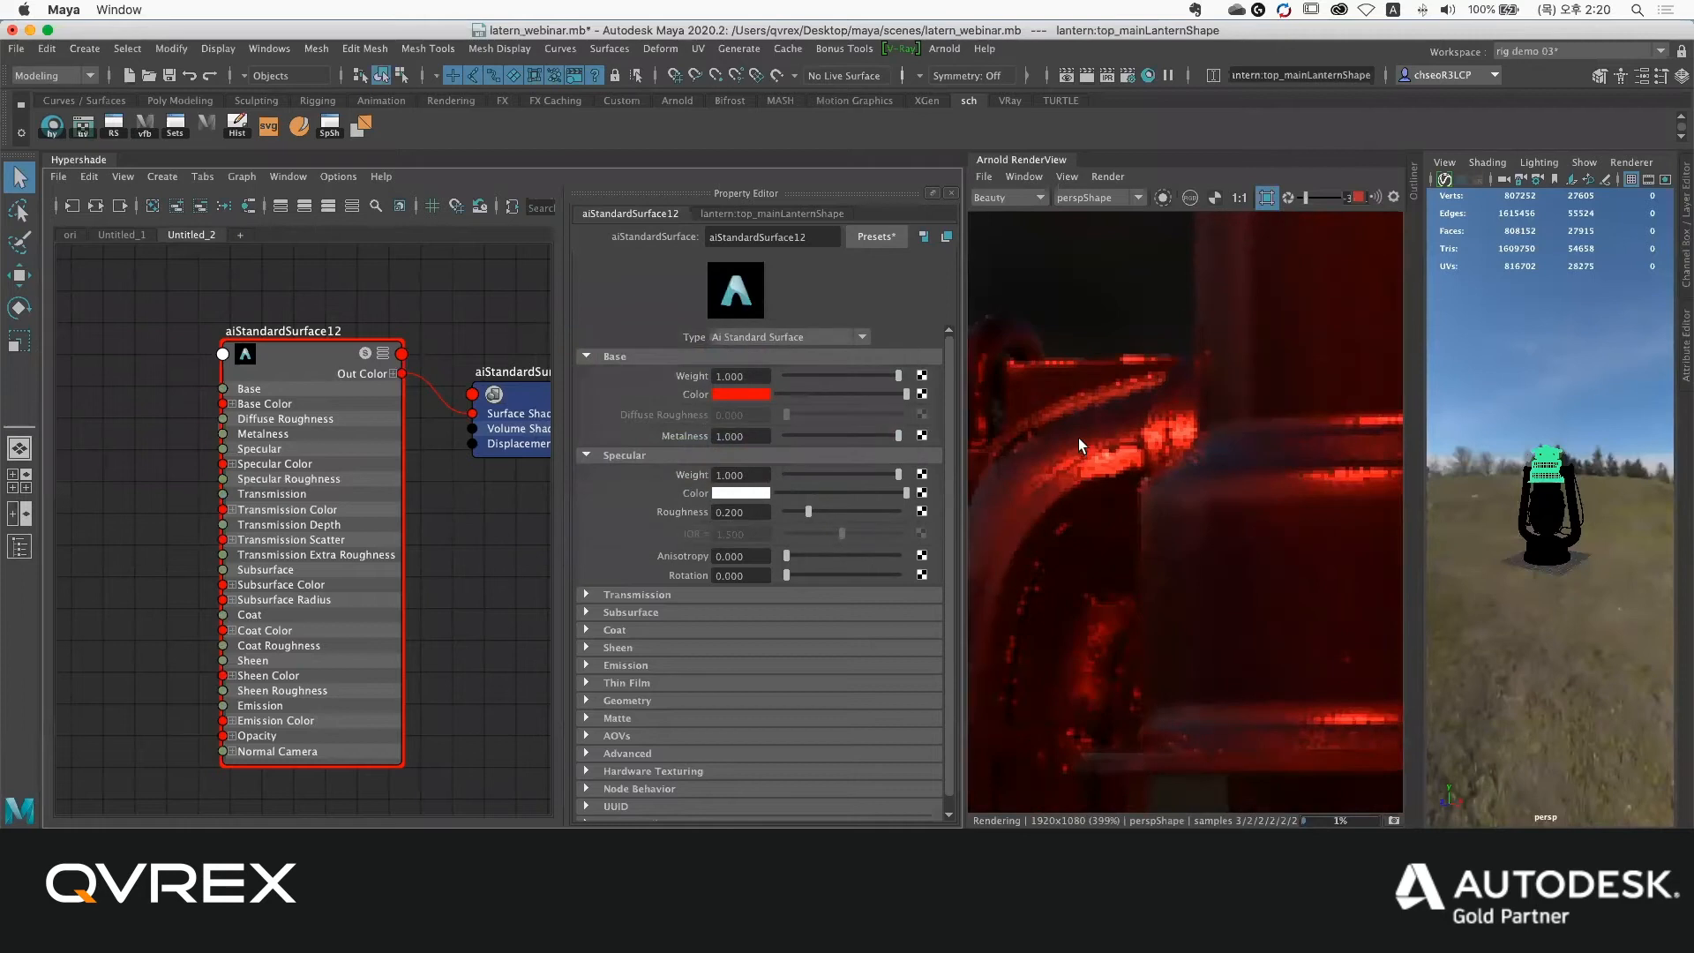